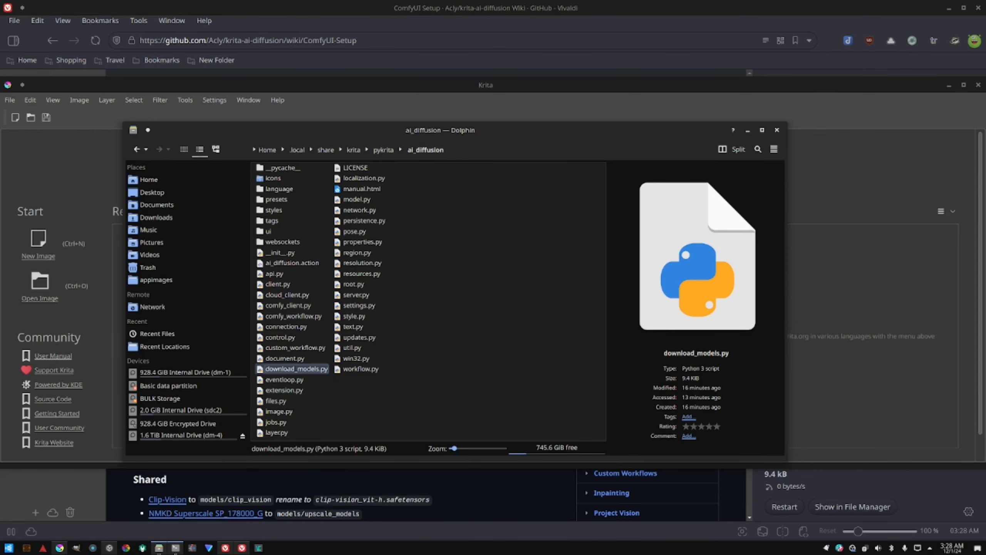
Step: Switch to the ai_diffusion terminal and review the help options of download_models.py and the running download's progress
mouse_move(176, 547)
left_click(327, 507)
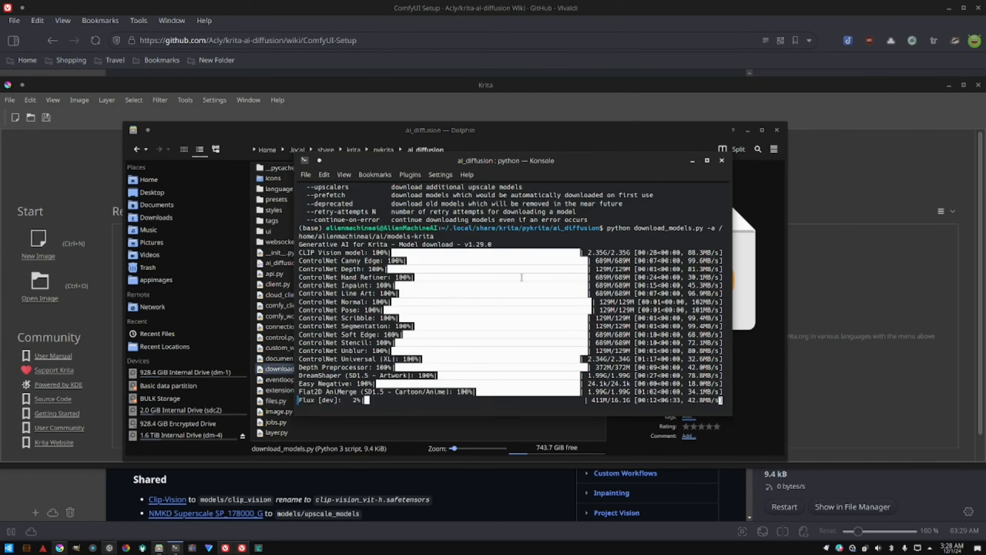
scroll(522, 277, "up", 12)
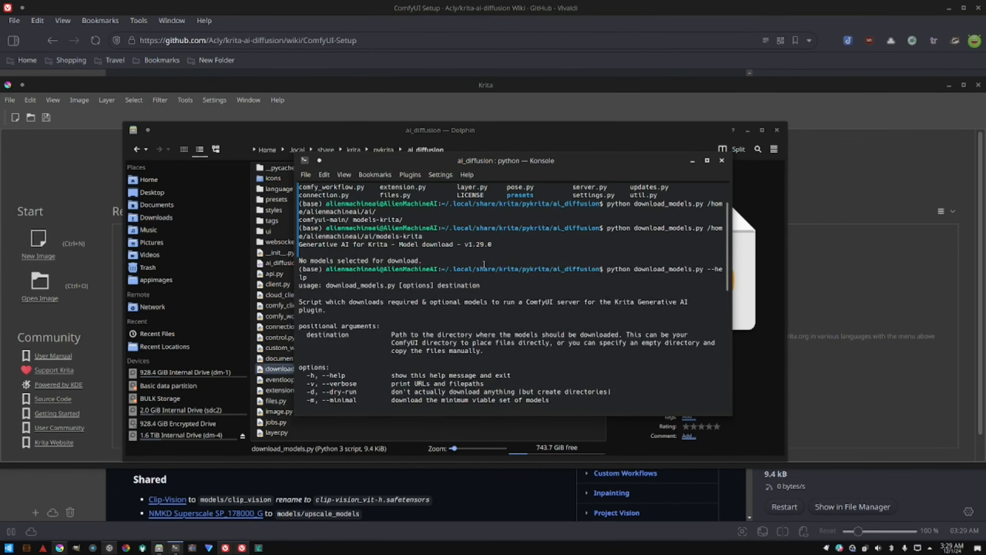
scroll(484, 265, "down", 4)
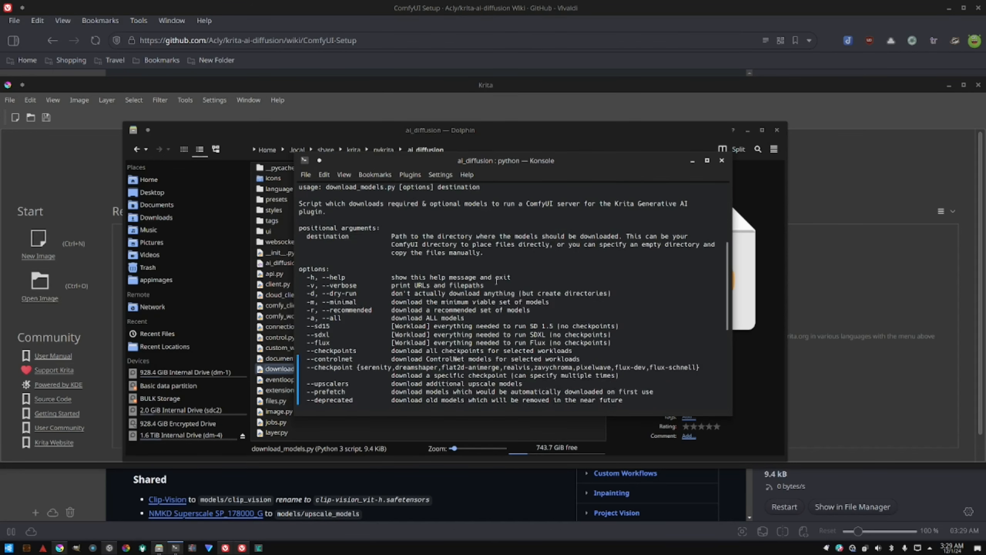
scroll(496, 279, "down", 8)
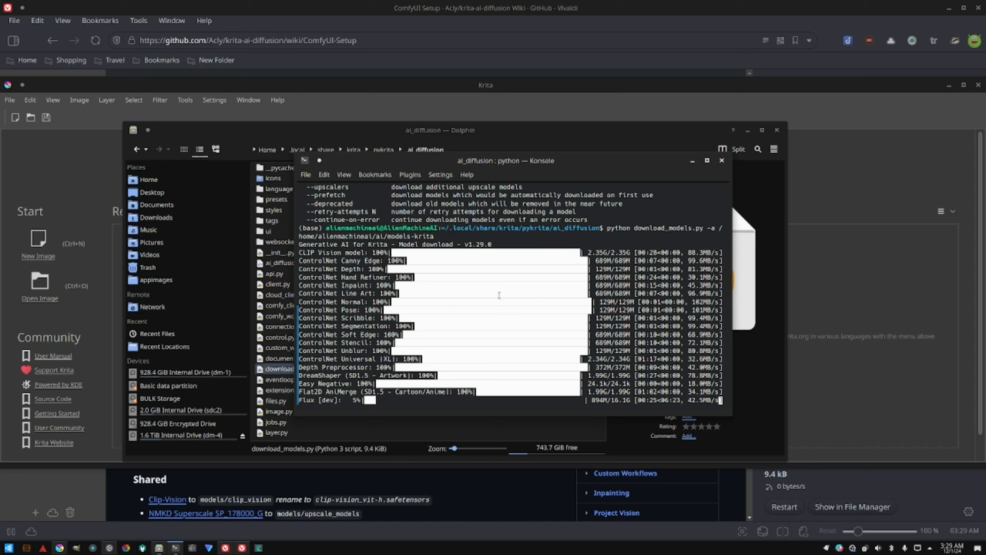
scroll(498, 293, "up", 7)
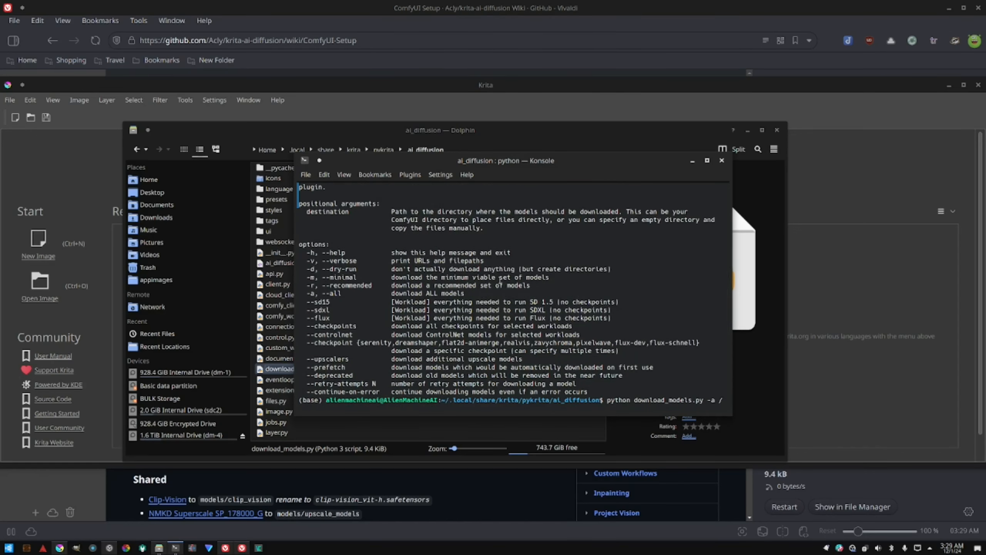
scroll(491, 274, "up", 3)
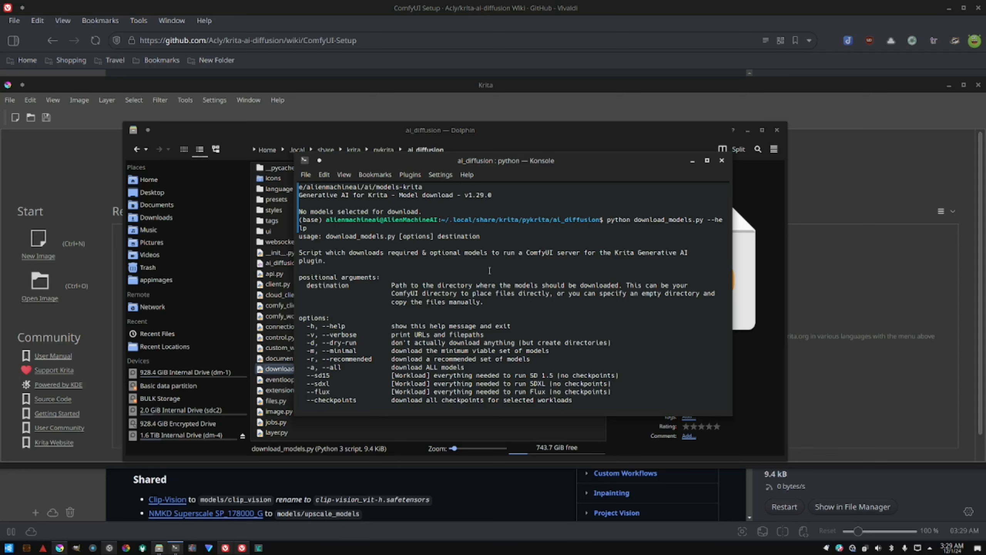
scroll(497, 239, "down", 3)
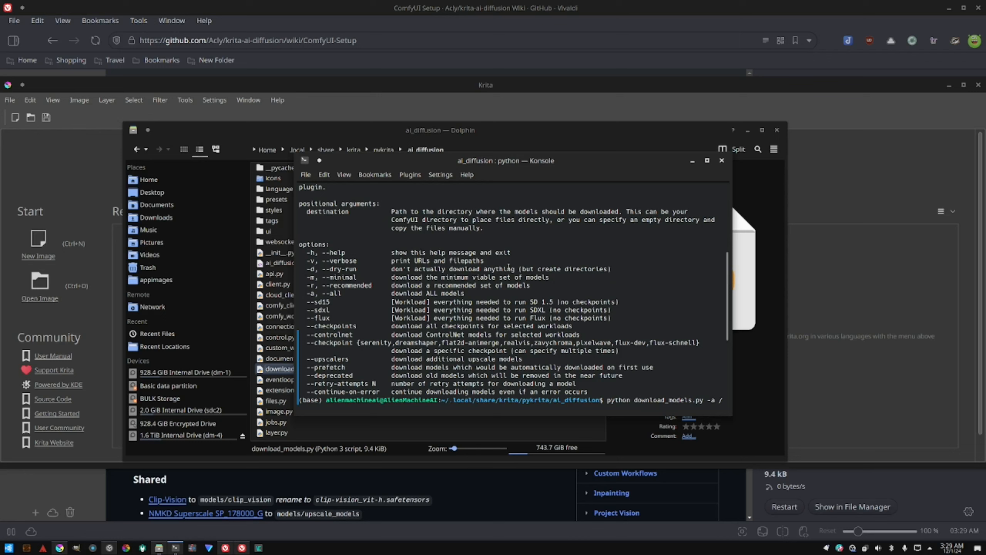
left_click_drag(299, 243, 450, 358)
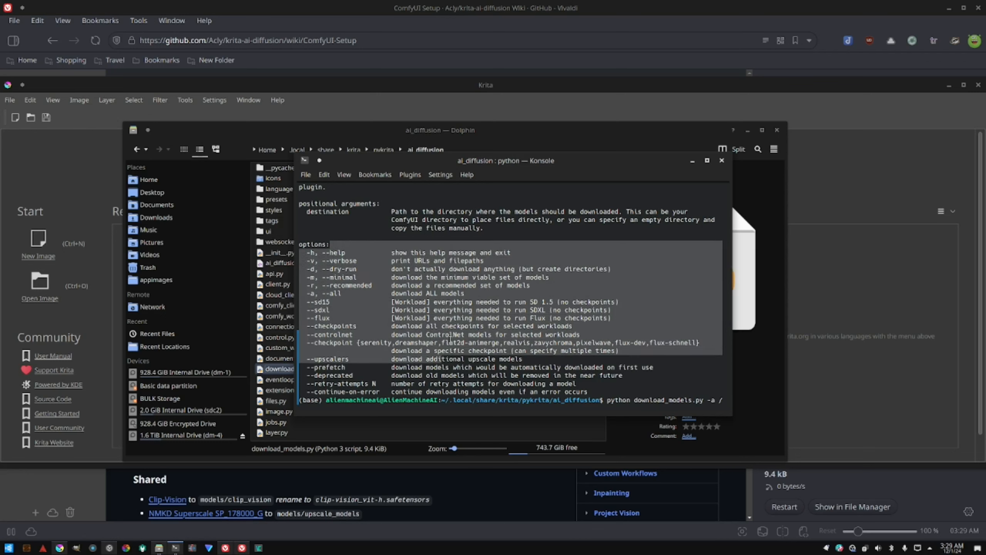
left_click(450, 339)
scroll(448, 319, "up", 2)
scroll(447, 317, "up", 1)
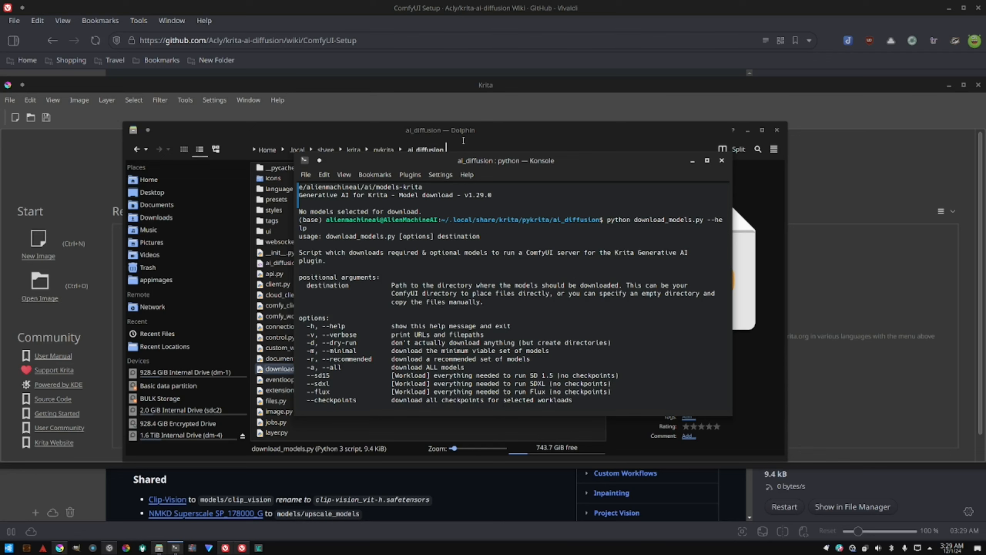
left_click_drag(453, 159, 488, 155)
scroll(499, 264, "down", 5)
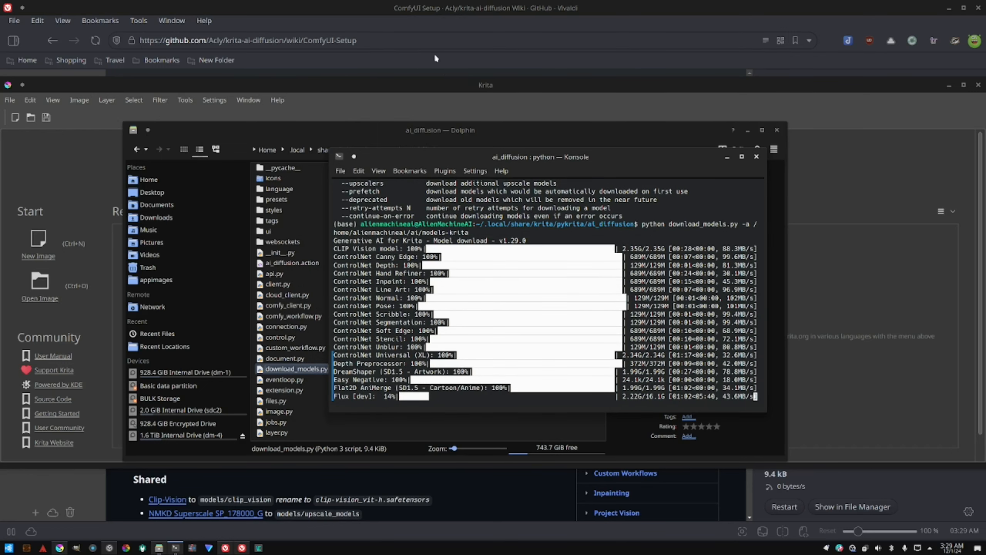
Step: Switch to the browser with the ComfyUI Setup wiki, widen its side panel and open the saved web panel
left_click(382, 60)
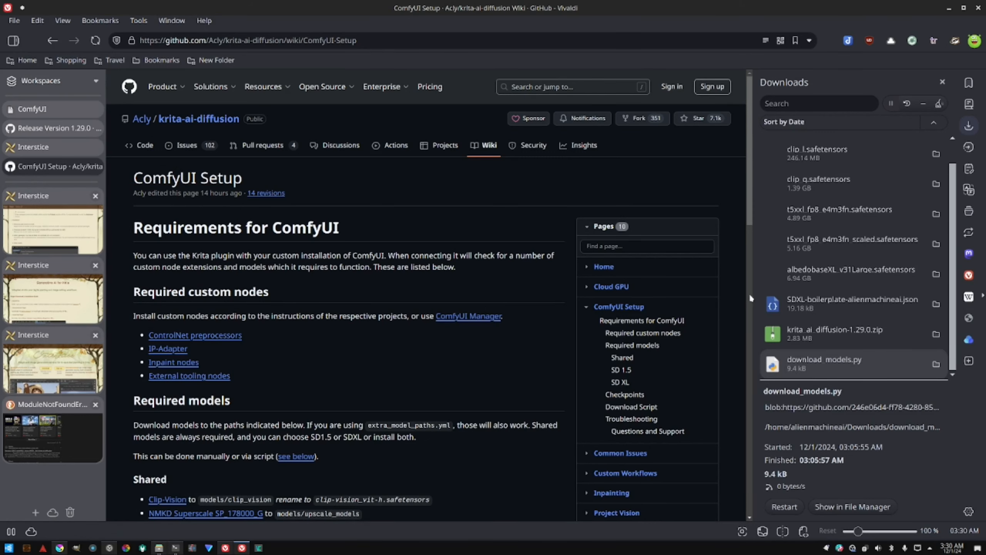
left_click_drag(753, 296, 686, 290)
left_click(969, 318)
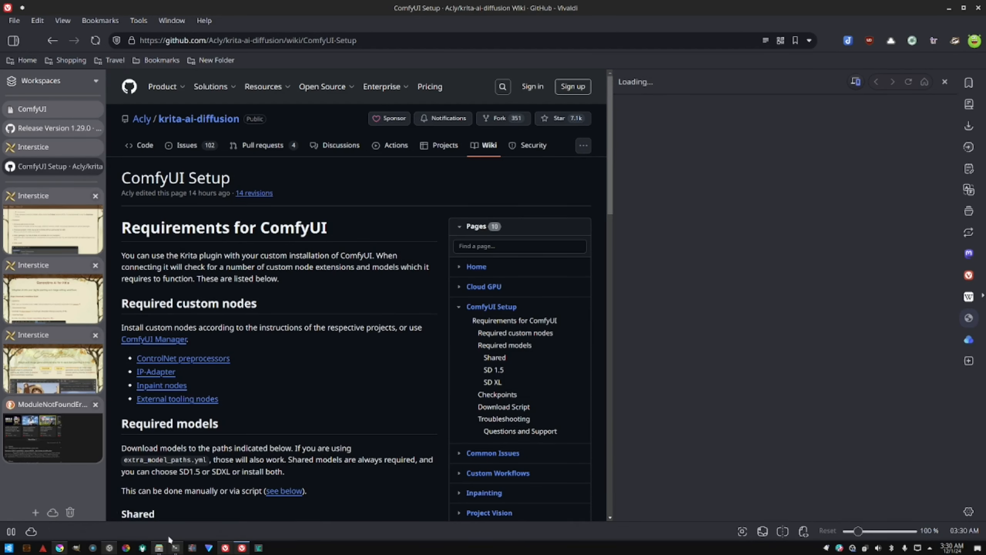
Step: Start the ComfyUI server from the ComfyUI terminal by rerunning python -m main
mouse_move(176, 547)
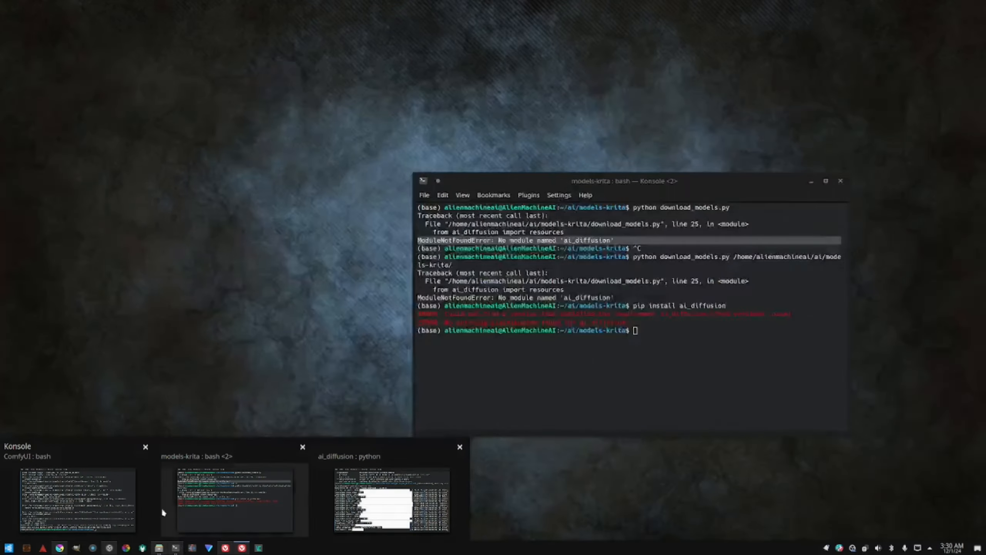
left_click(96, 512)
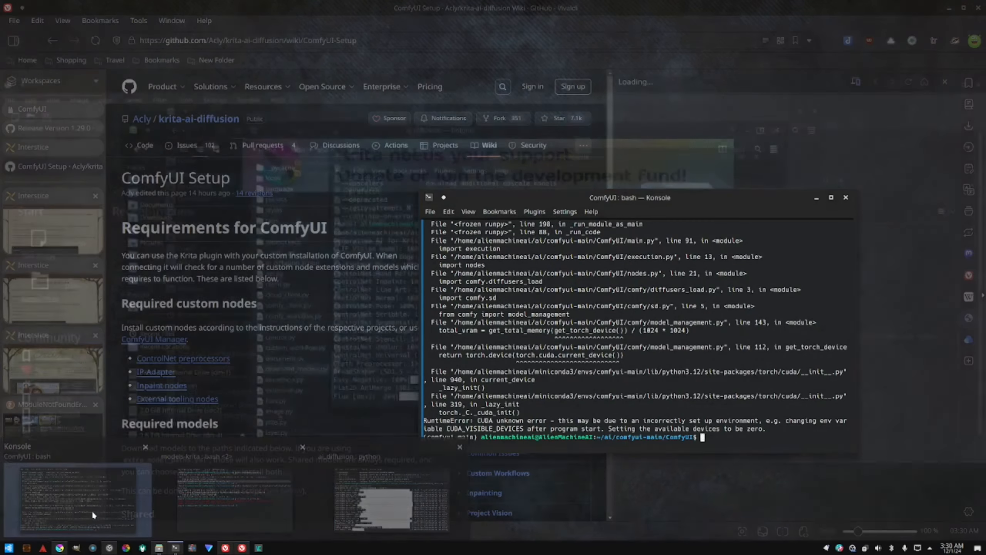
key("Up")
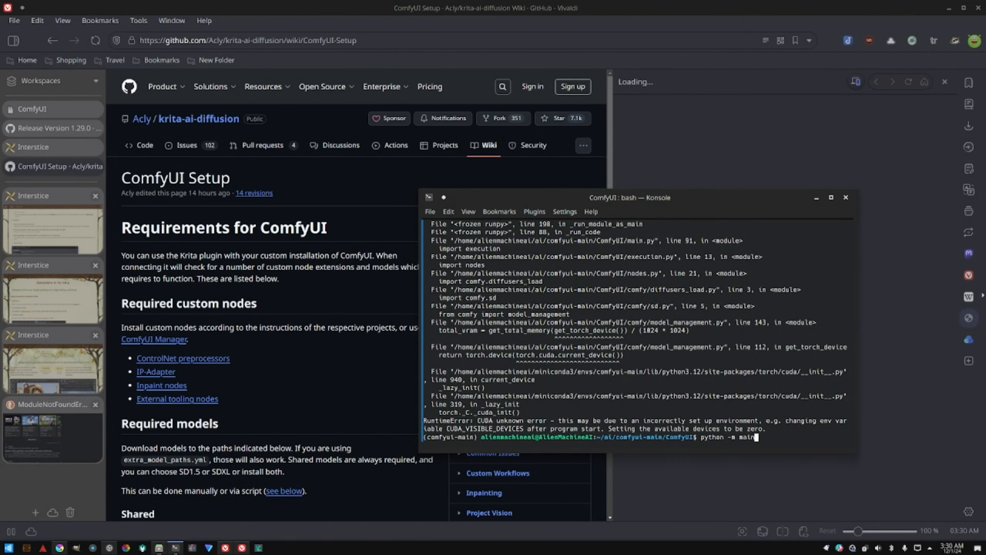
key("Return")
key("Up")
key("Return")
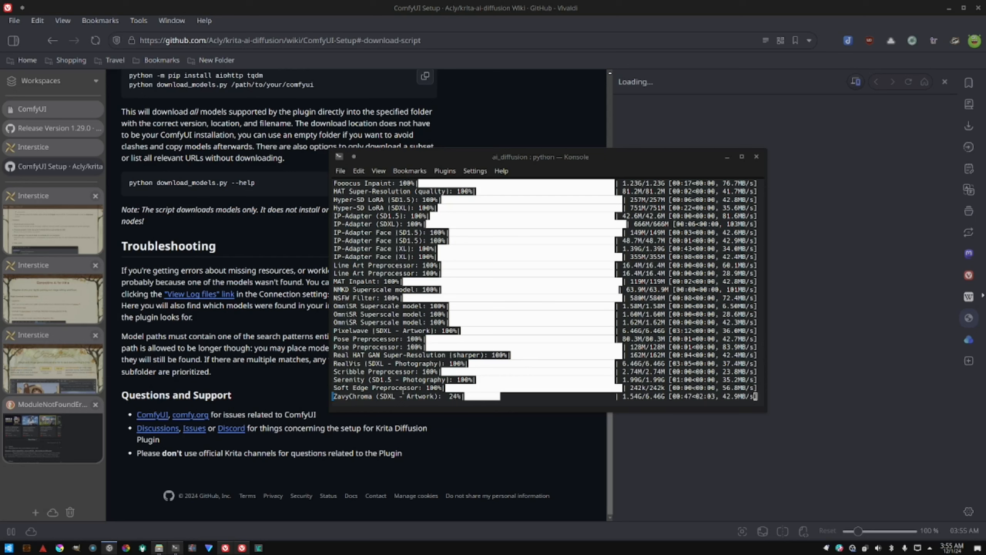
Step: Examine the list of Krita model downloads in the ai_diffusion terminal, from the first entry to the latest one
scroll(402, 390, "up", 4)
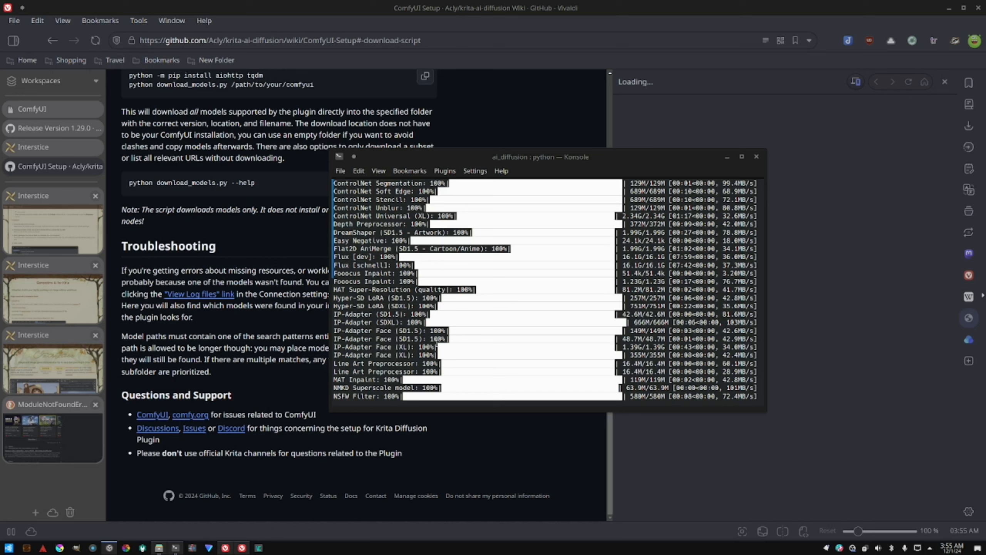
scroll(402, 391, "up", 5)
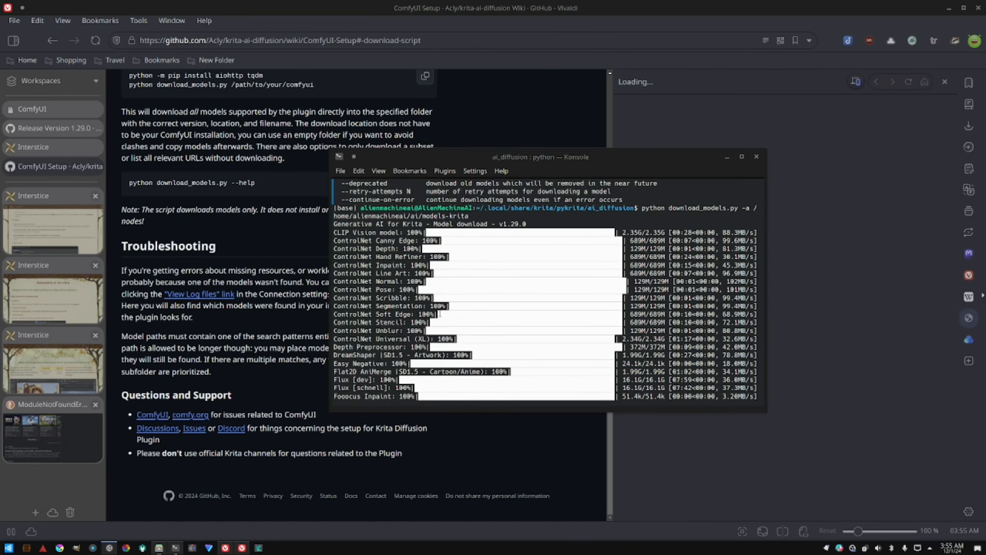
scroll(440, 311, "down", 6)
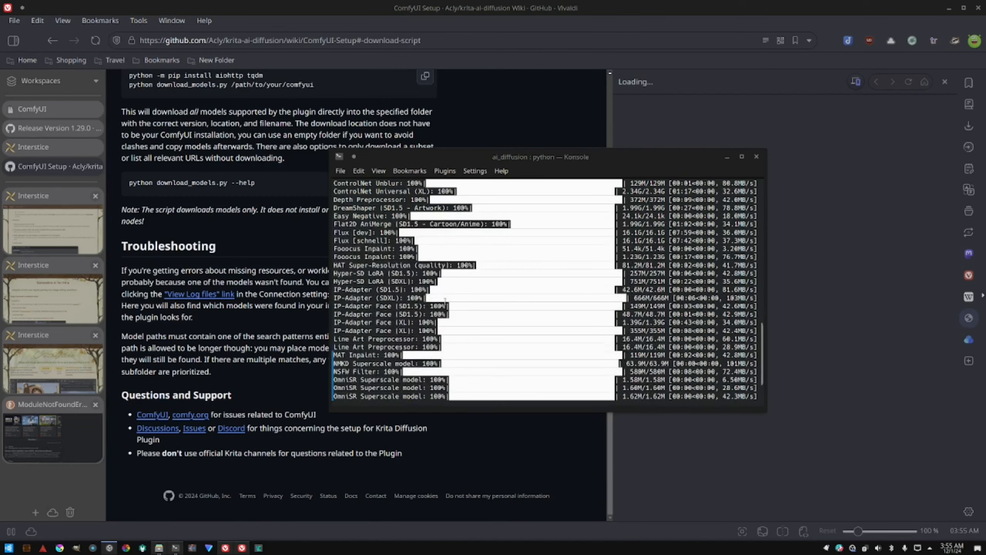
scroll(445, 301, "down", 1)
scroll(450, 312, "down", 2)
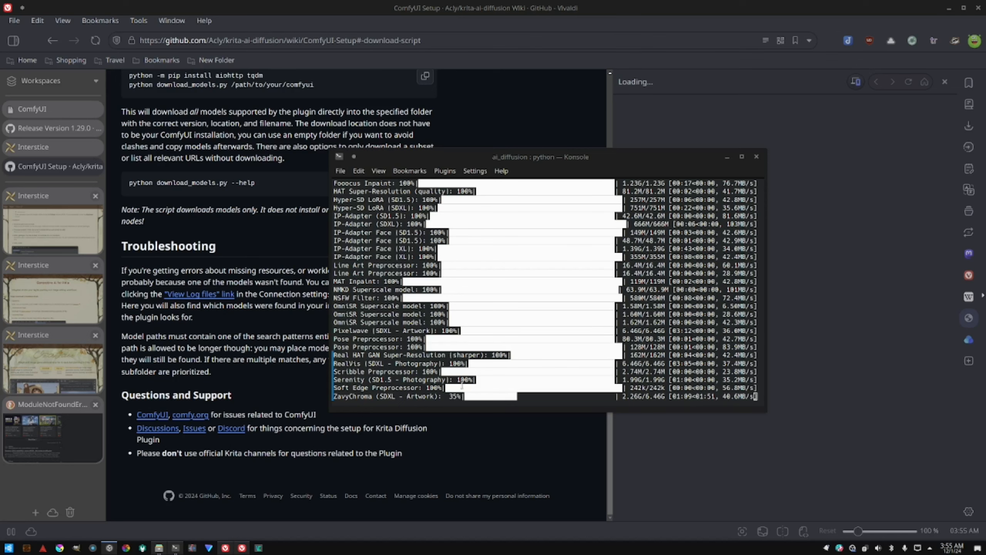
scroll(462, 385, "up", 2)
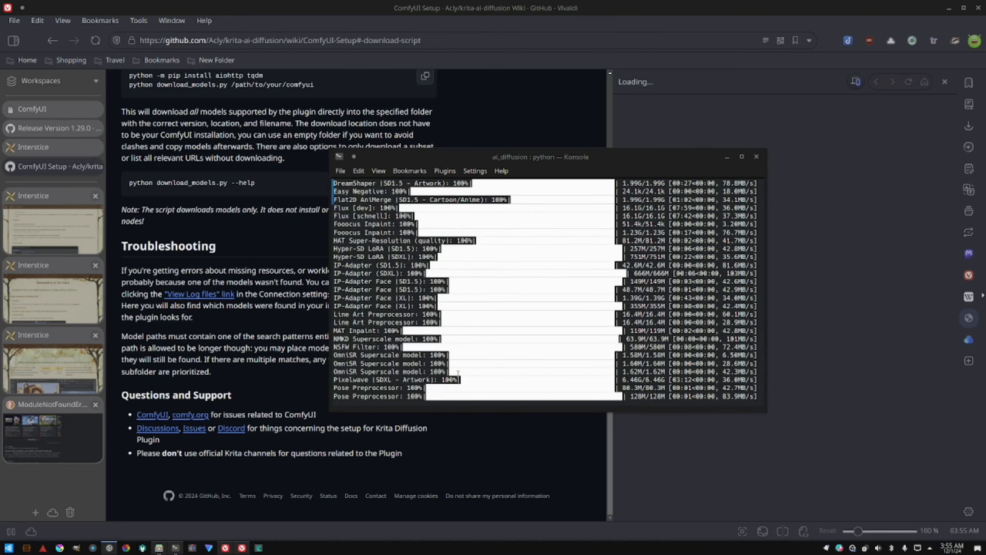
scroll(458, 373, "up", 7)
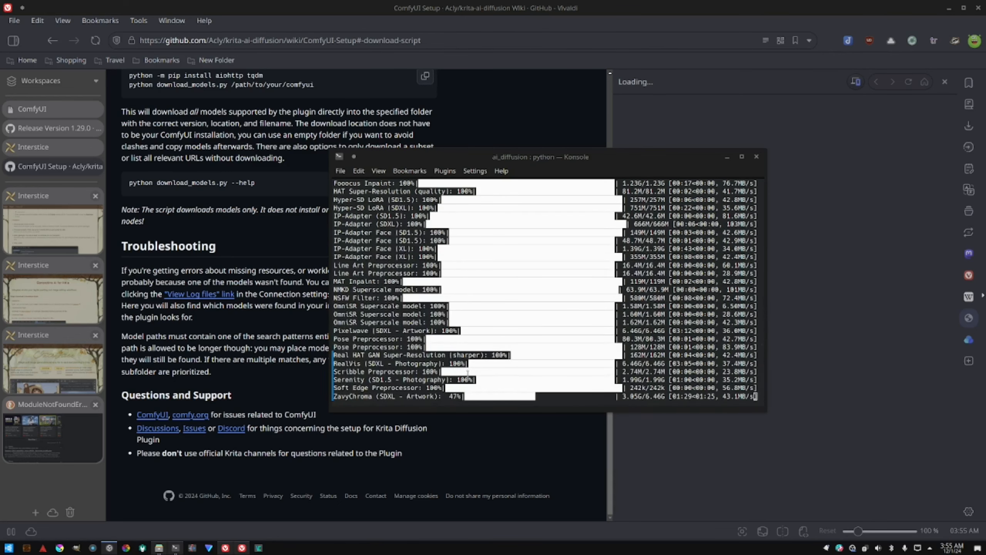
scroll(508, 376, "up", 6)
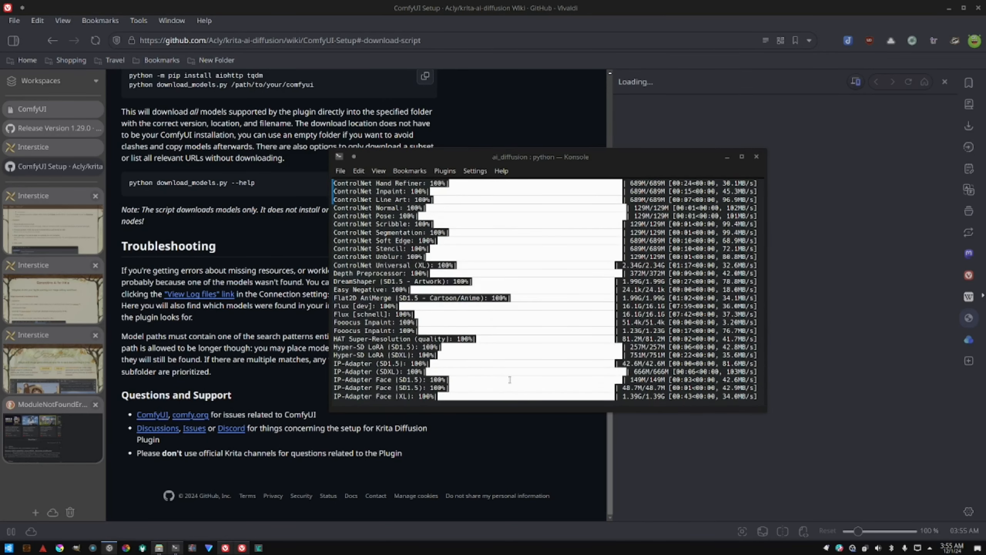
scroll(509, 379, "up", 5)
scroll(507, 365, "down", 2)
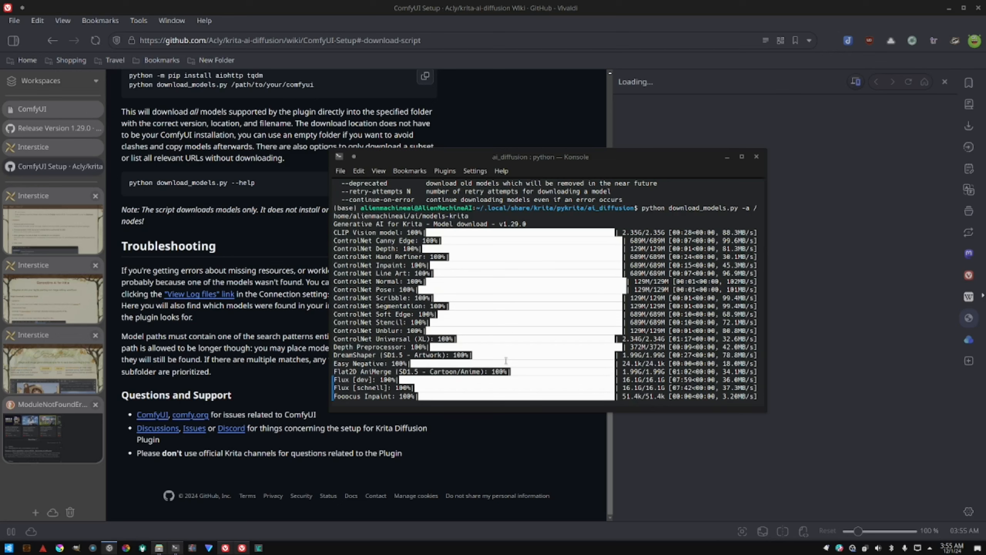
scroll(506, 360, "down", 10)
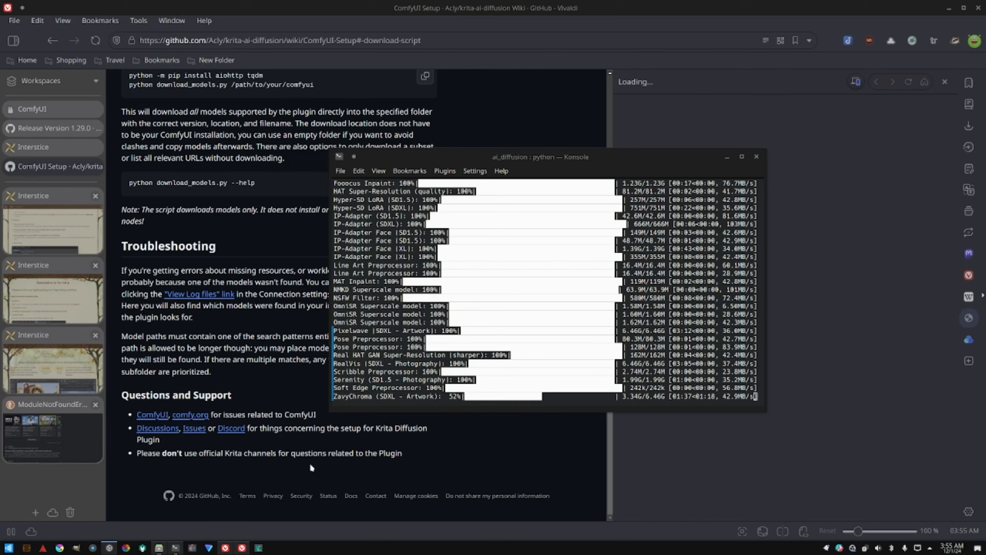
Step: Bring up the models folder window and check the end of the download output in the ai_diffusion terminal
mouse_move(160, 550)
left_click(274, 330)
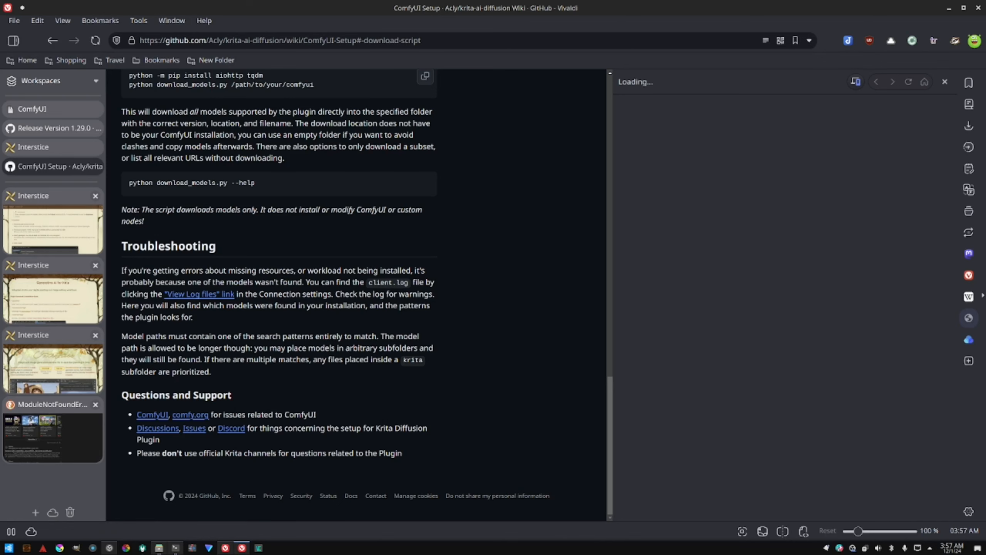
left_click(162, 548)
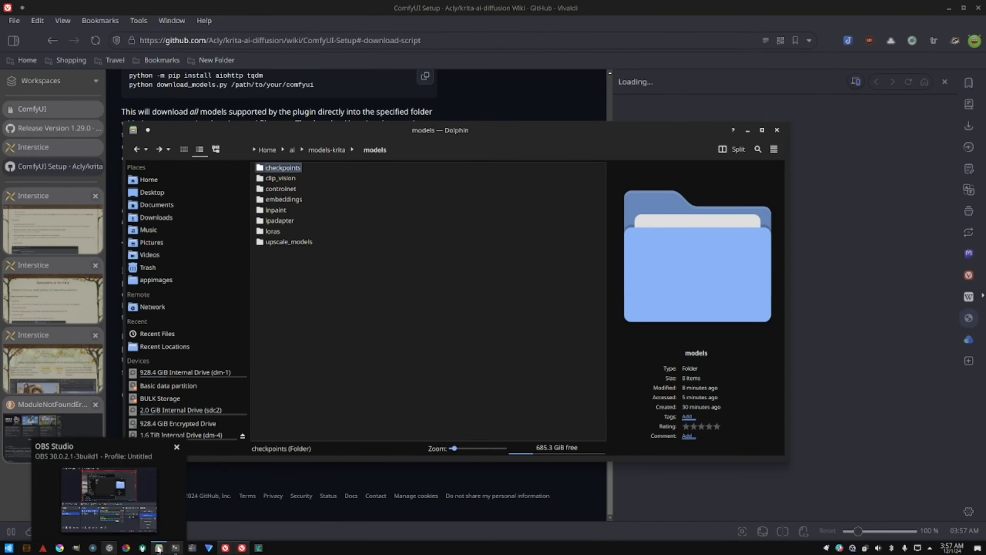
left_click(176, 548)
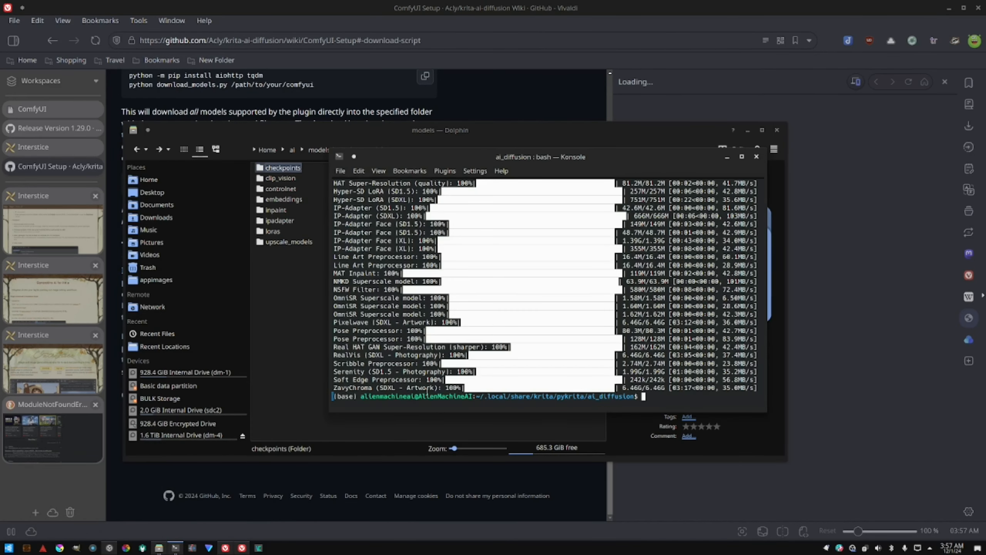
scroll(577, 390, "up", 2)
scroll(571, 396, "down", 2)
Step: Open the models-krita folder from the ai directory in the file manager and look inside its custom_nodes folder
mouse_move(159, 550)
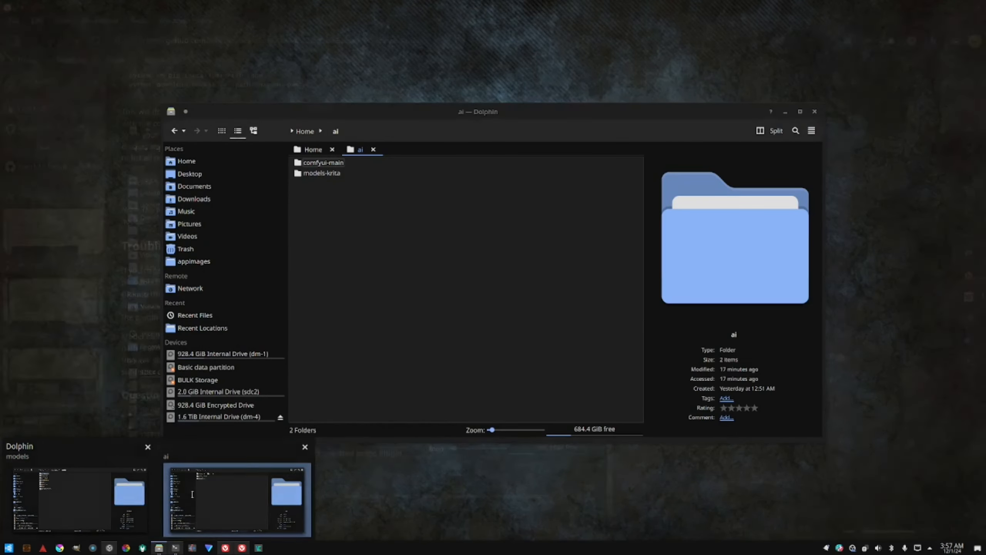
left_click(193, 487)
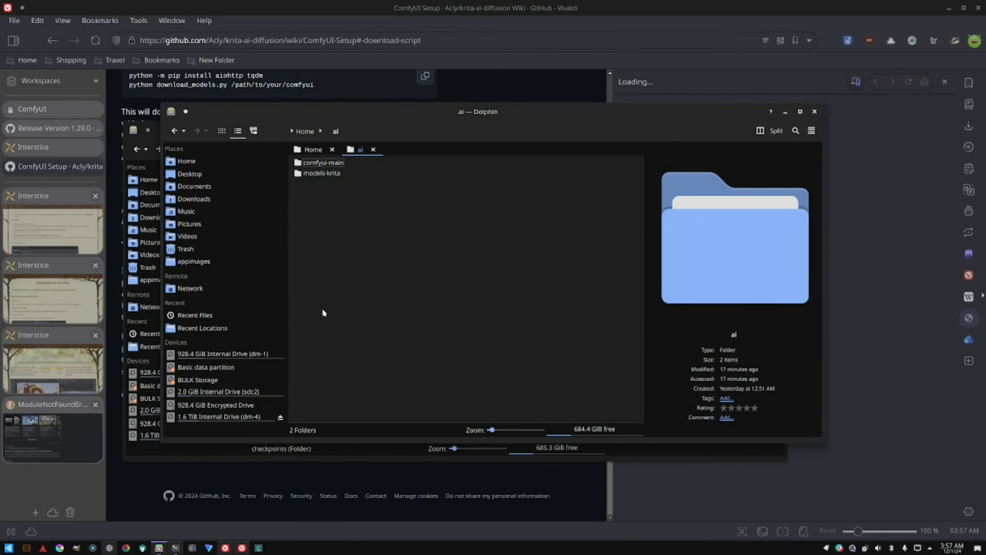
double_click(324, 171)
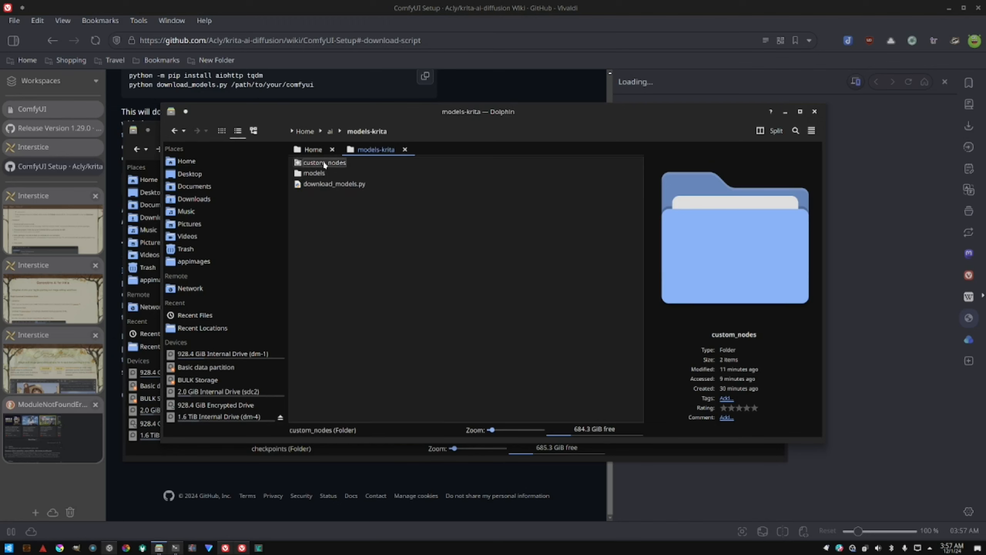
double_click(324, 163)
key("alt+Left")
Step: Open the models folder inside models-krita and inspect the downloaded files in its checkpoints subfolder
double_click(313, 173)
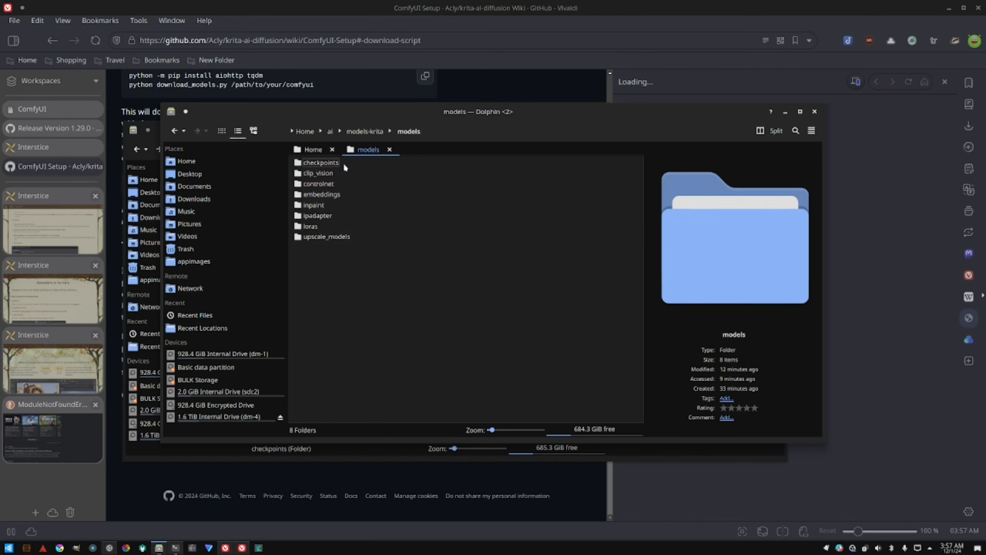
double_click(321, 163)
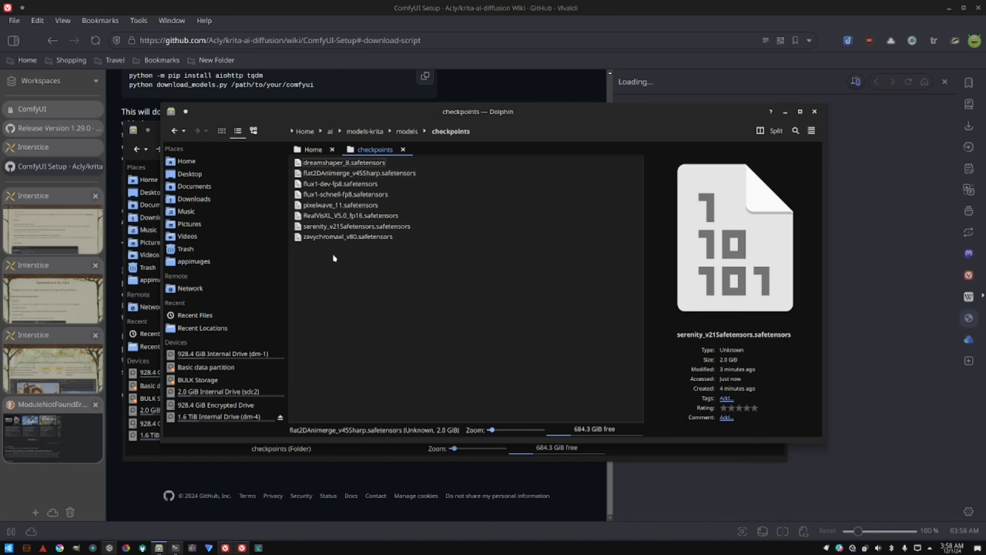
key("alt+Left")
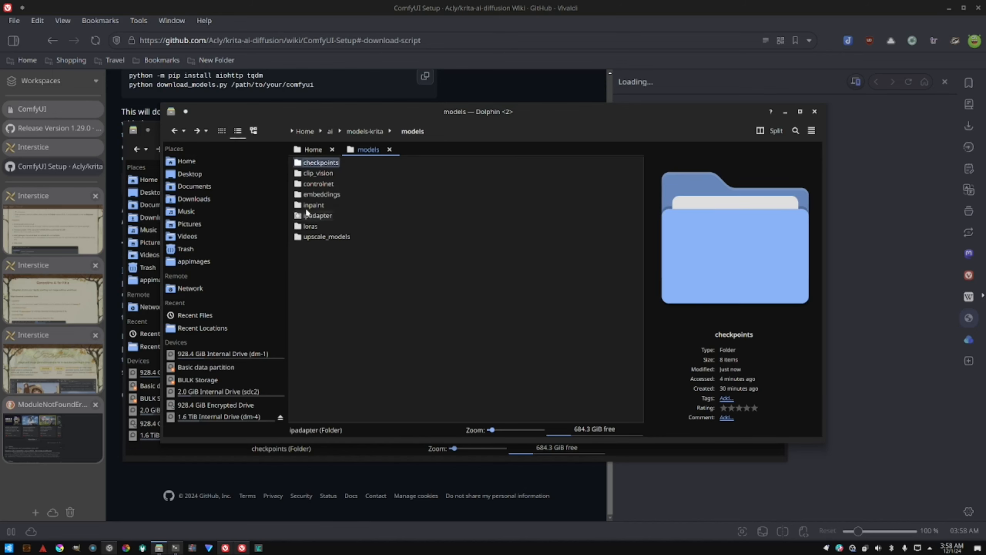
double_click(318, 164)
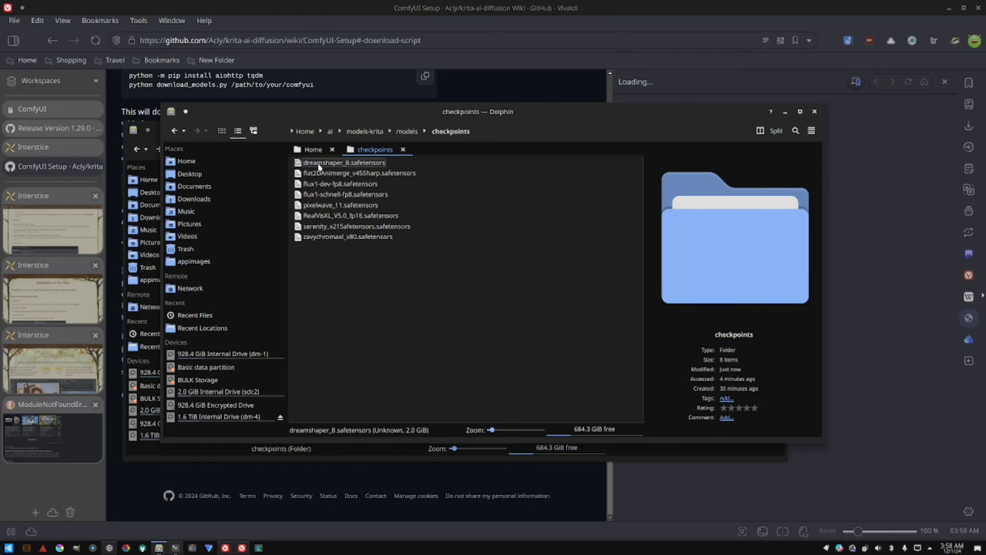
Step: Copy all the checkpoint files in the models-krita checkpoints folder and clear the overlapping windows to bring the models folder window forward
key("ctrl+a")
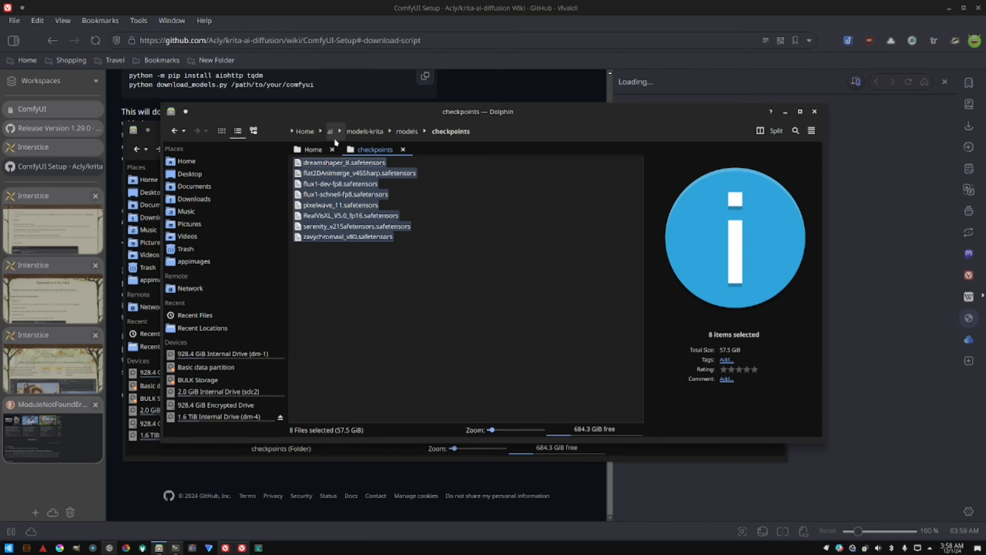
left_click_drag(340, 115, 535, 199)
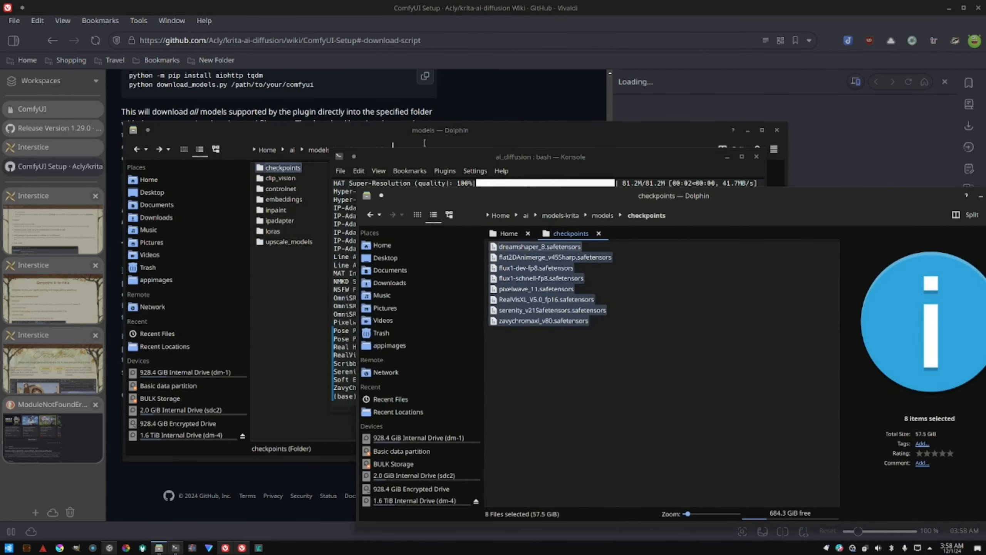
left_click_drag(492, 153, 368, 316)
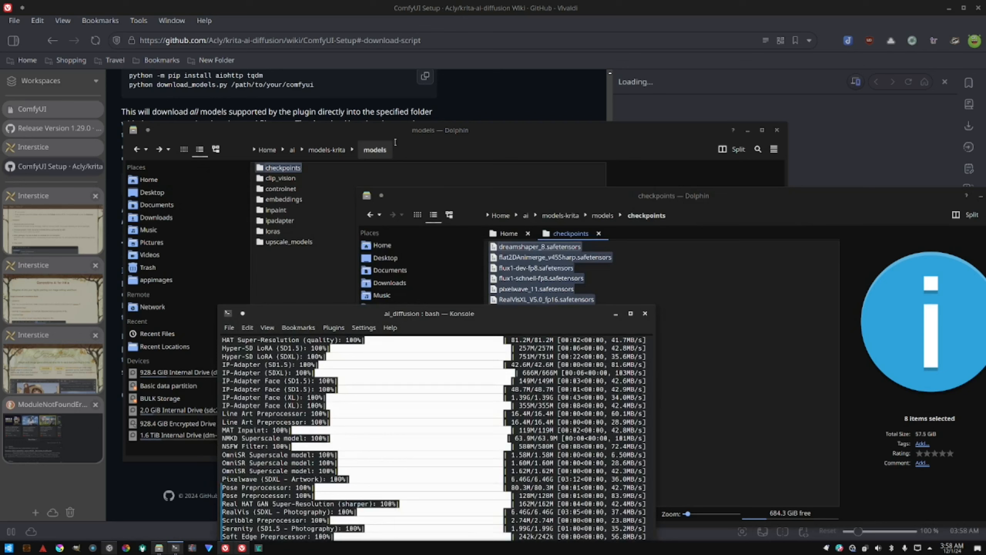
left_click(414, 128)
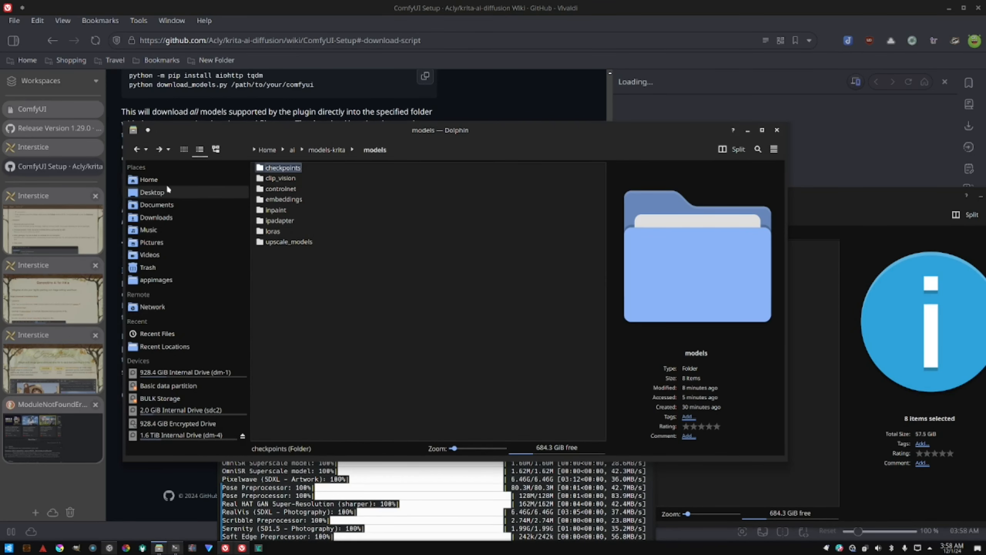
Step: Move the models and checkpoints file manager windows apart and split the models window into two panes
left_click_drag(321, 133, 203, 152)
left_click_drag(779, 195, 900, 212)
left_click(622, 167)
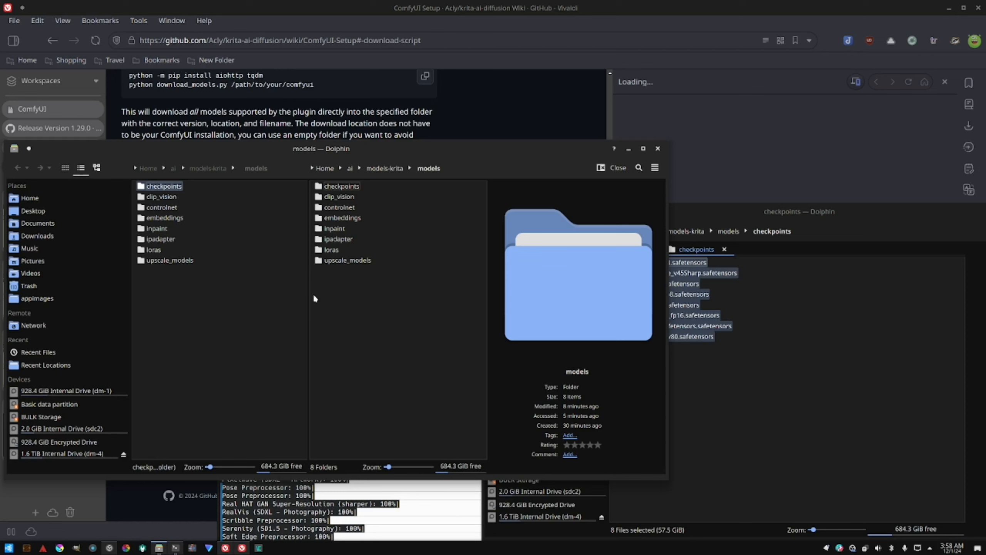
Step: In one pane, go from the home folder to ai/comfyui-main/ComfyUI/models/checkpoints
left_click(29, 198)
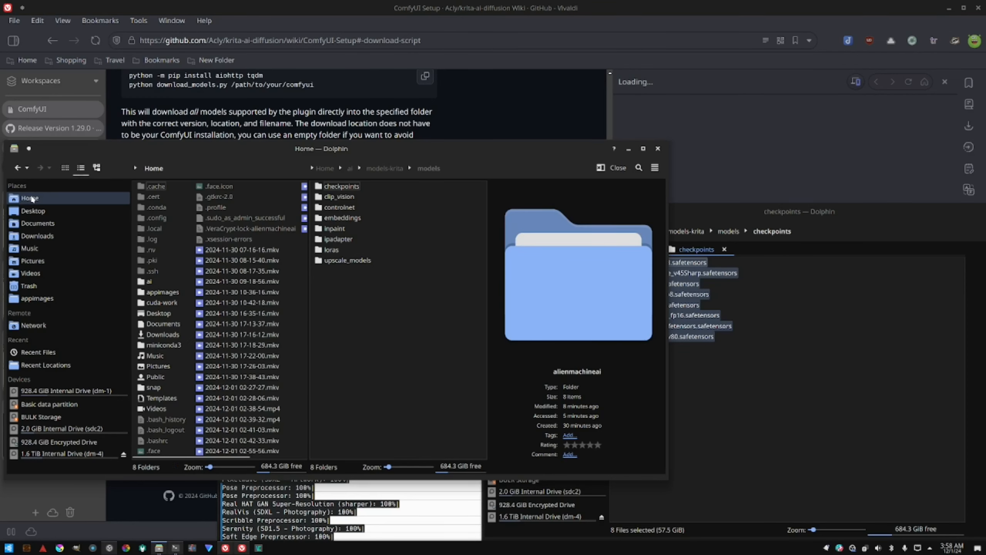
double_click(149, 280)
double_click(169, 186)
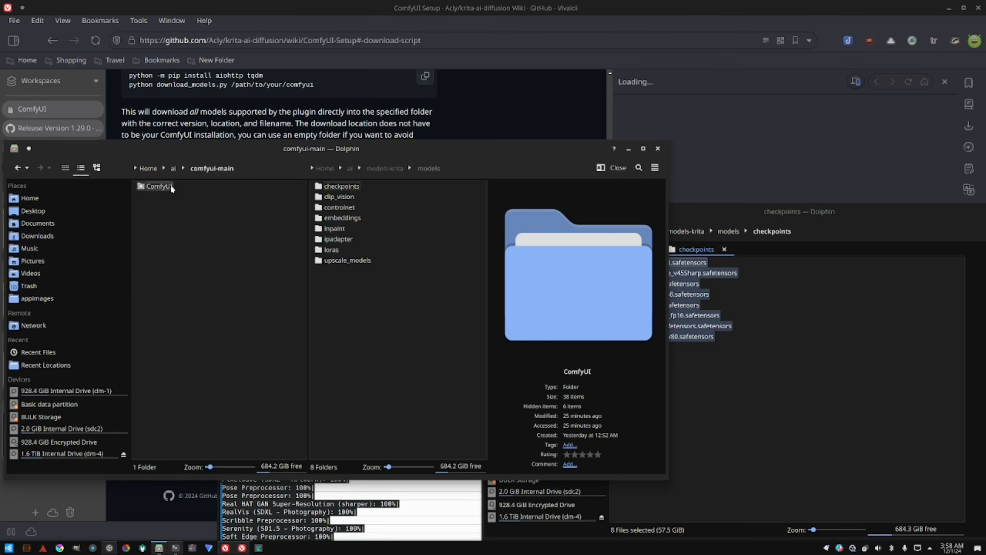
double_click(170, 185)
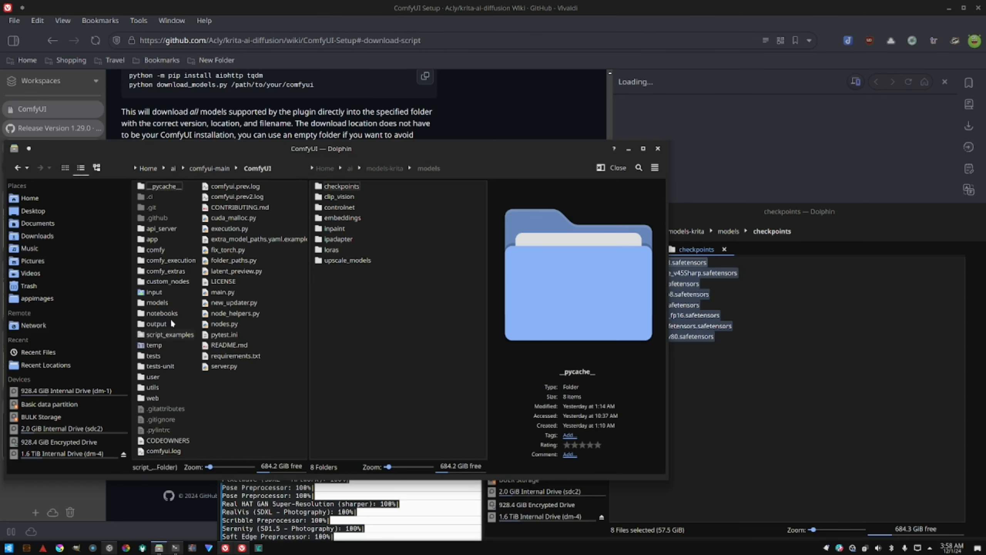
double_click(158, 303)
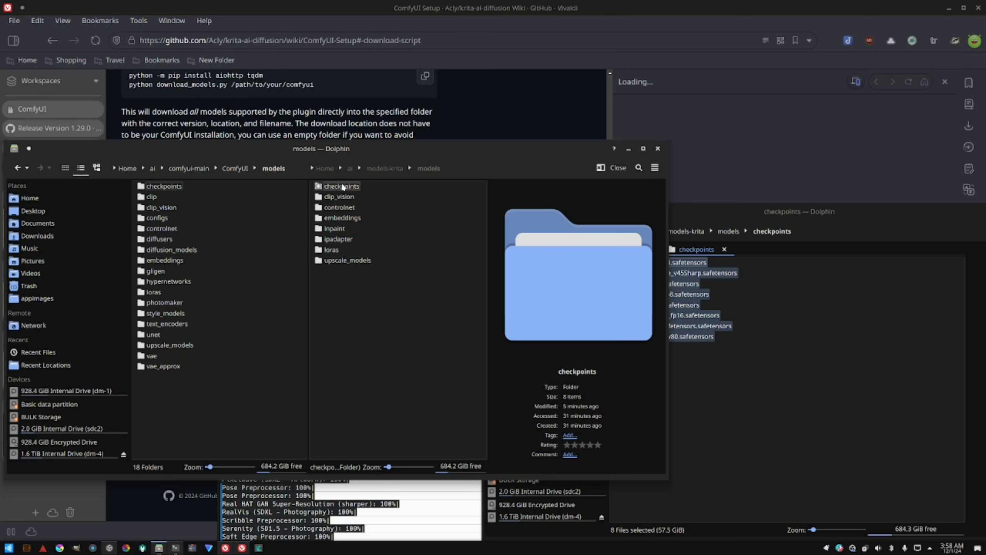
double_click(164, 186)
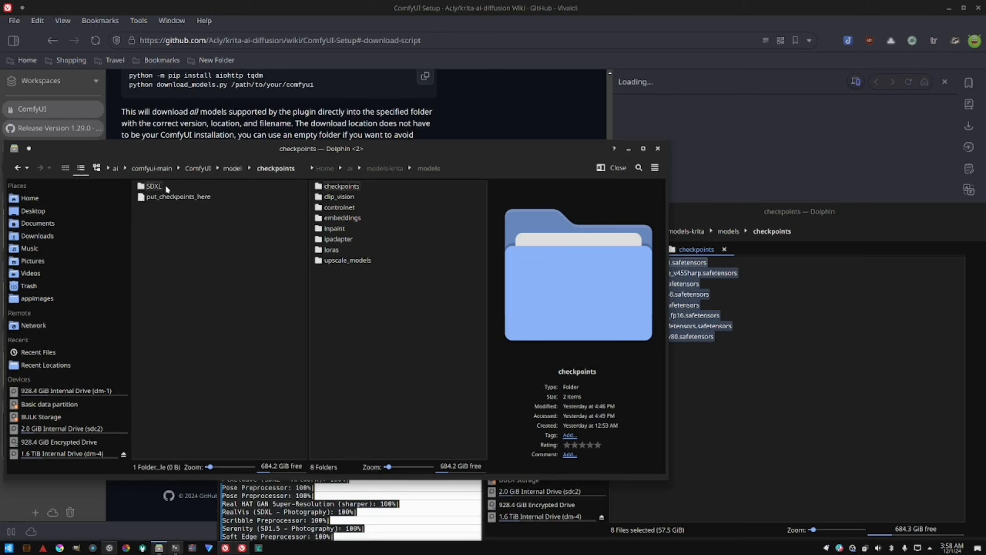
Step: Create a new folder named krita inside ComfyUI's checkpoints folder and open it
right_click(166, 235)
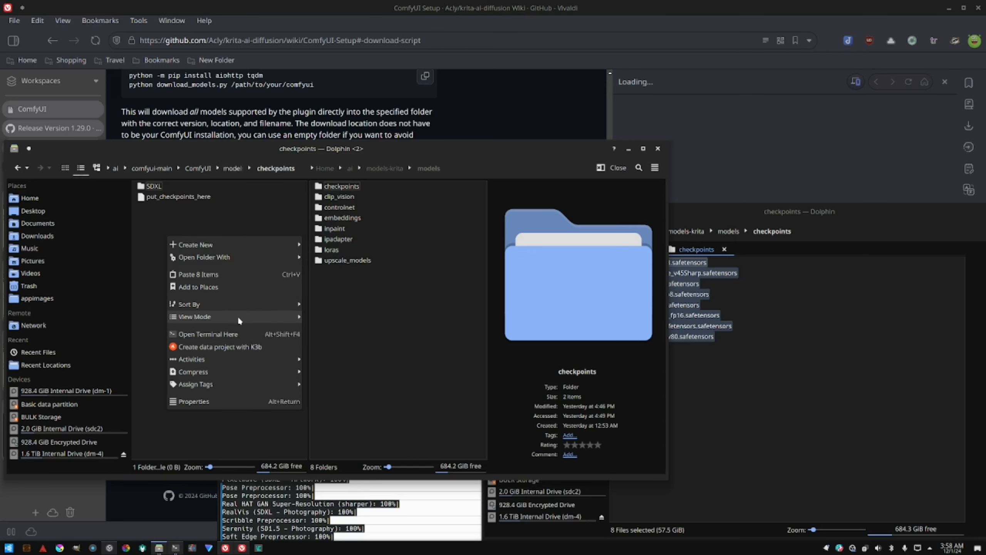
mouse_move(245, 240)
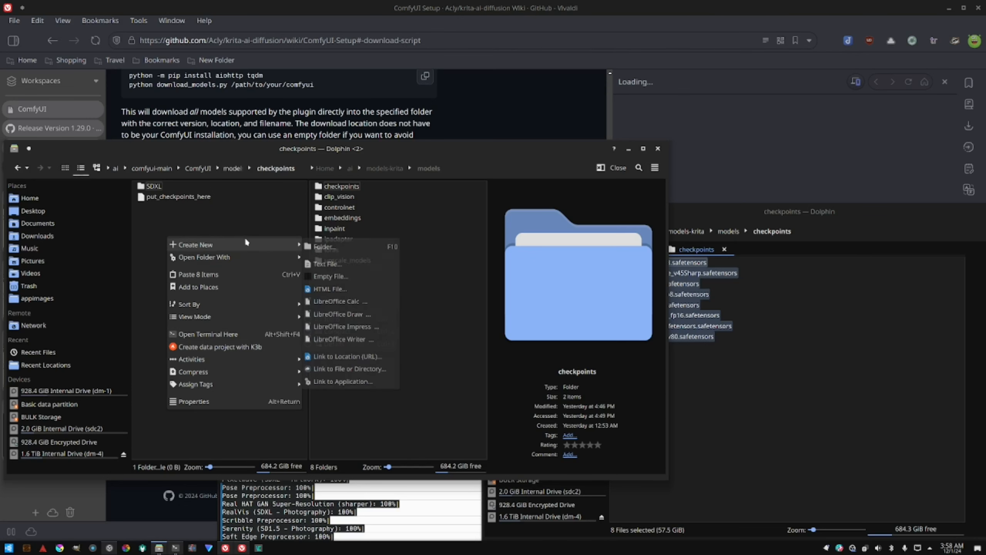
left_click(314, 247)
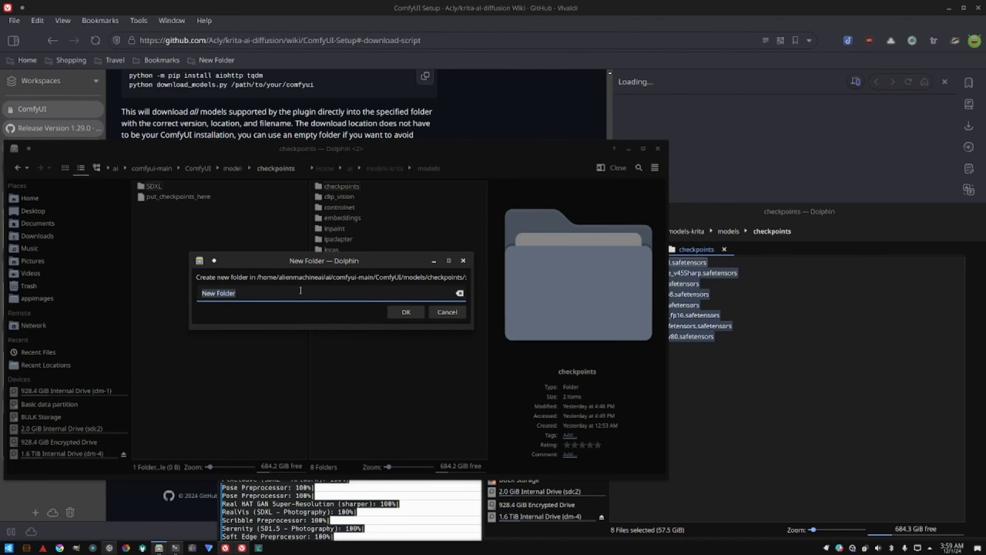
type("krita")
key("Return")
key("Return")
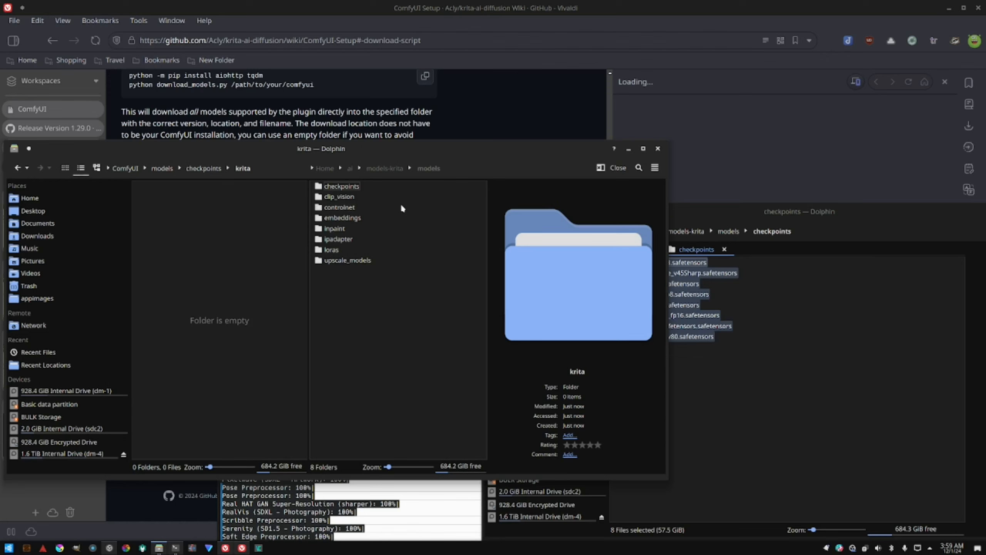
Step: Copy all eight model files from the models-krita checkpoints folder into ComfyUI's new checkpoints/krita folder
left_click(346, 186)
double_click(346, 186)
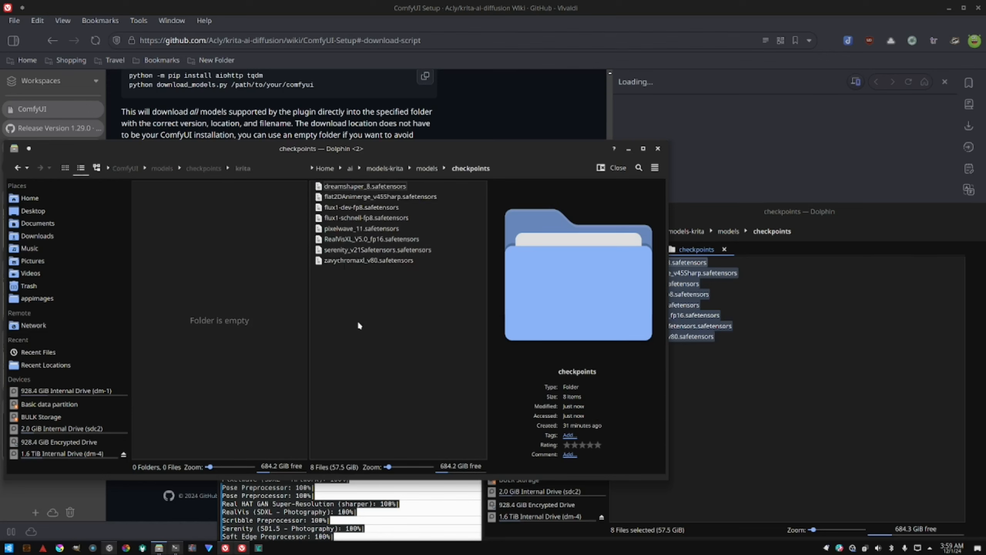
left_click_drag(358, 322, 373, 173)
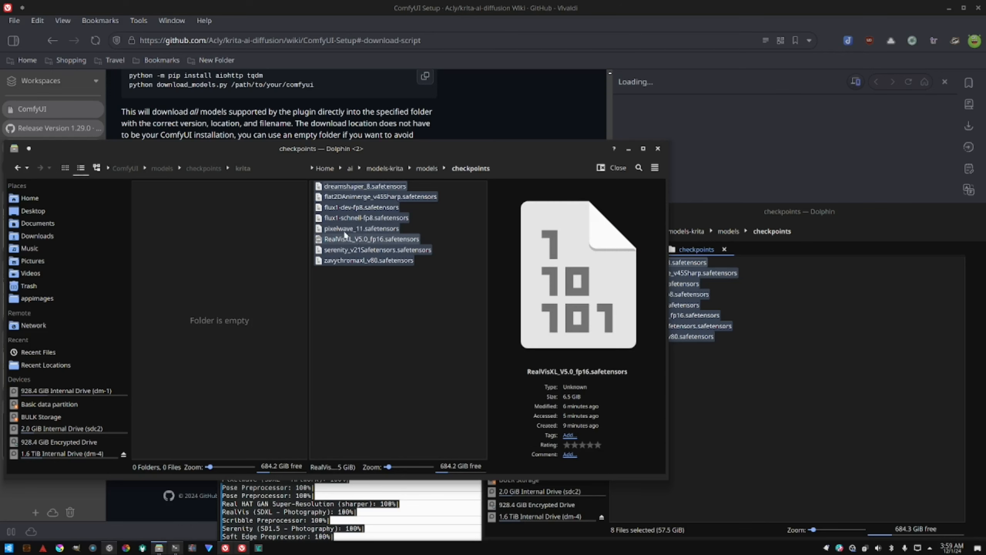
left_click(175, 248)
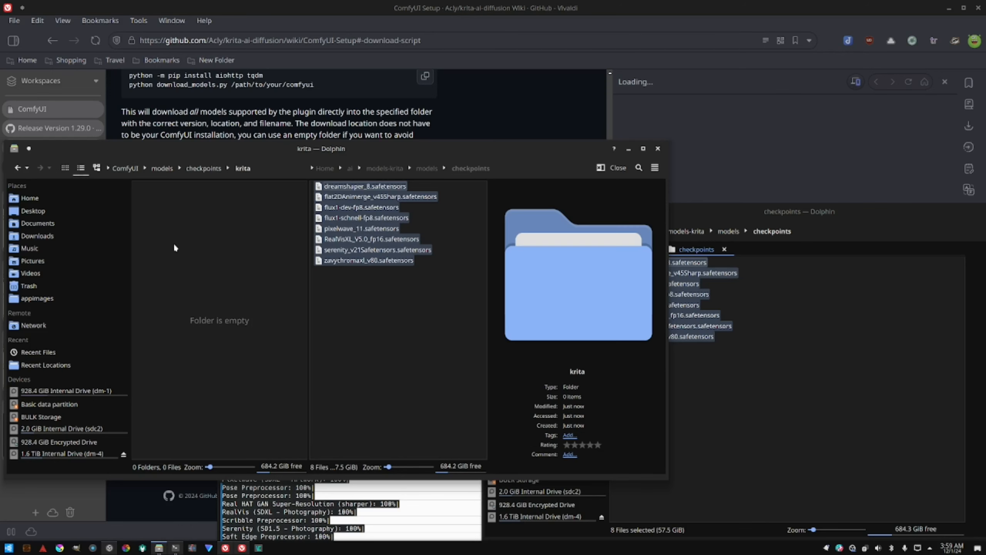
key("ctrl+v")
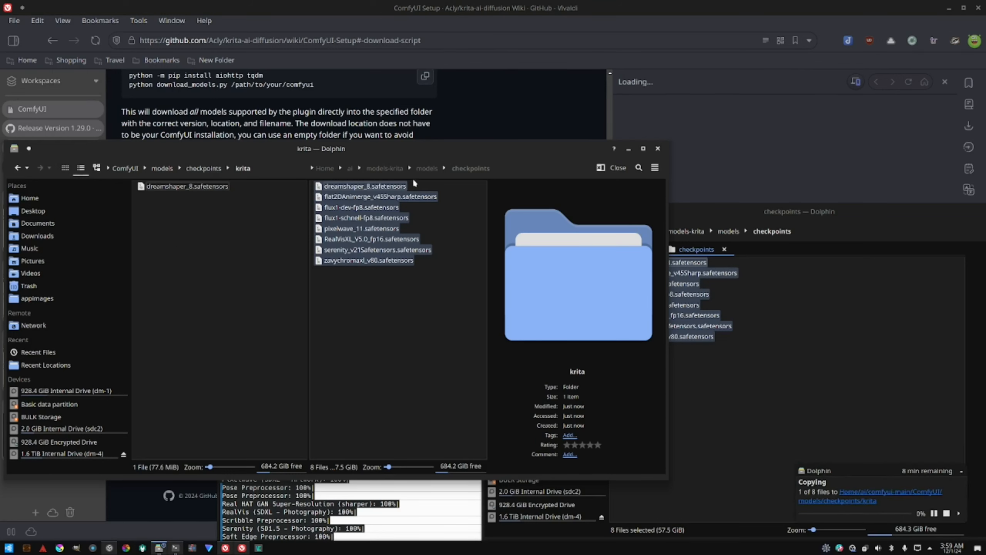
Step: Return both panes to their models folders and open the clip_vision folder in each
left_click(427, 168)
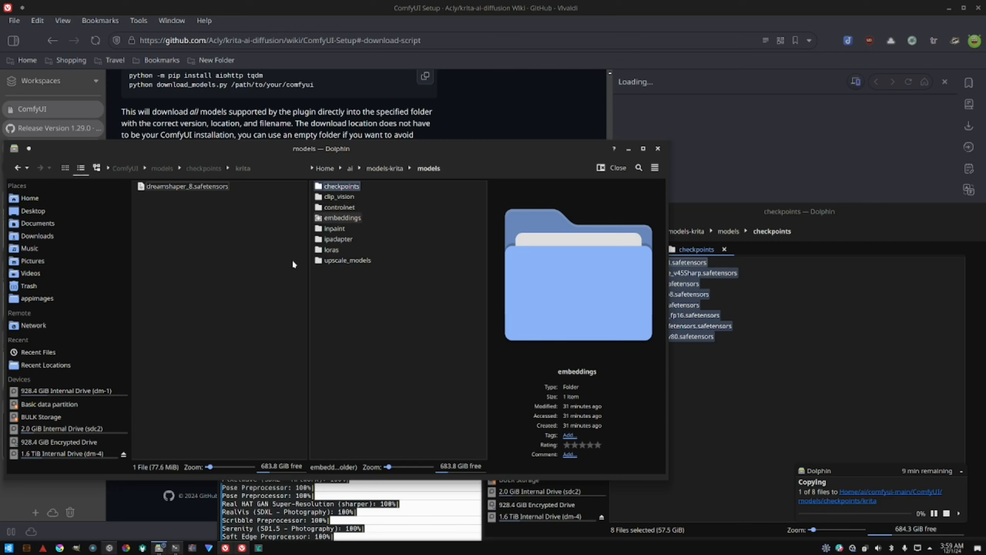
left_click(219, 263)
key("alt+Left")
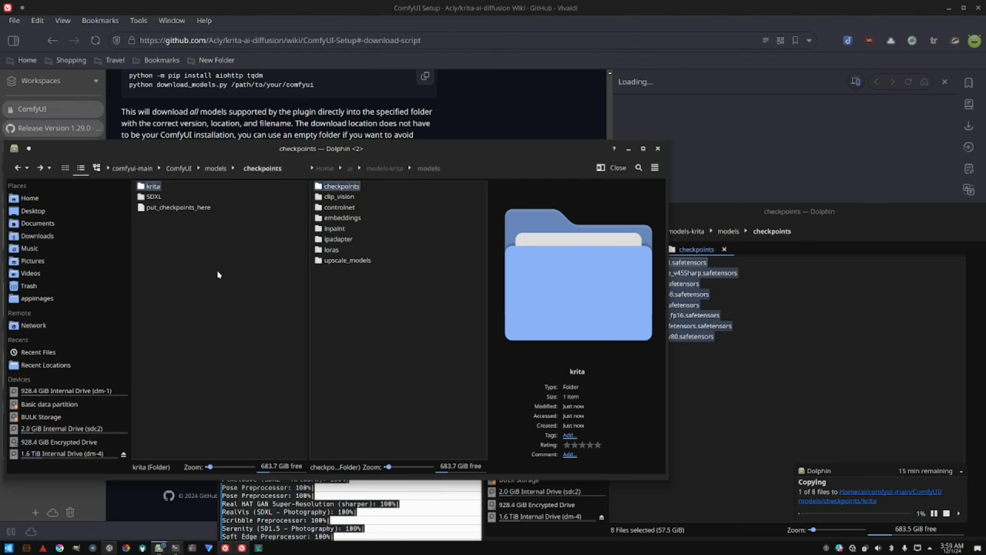
key("alt+Left")
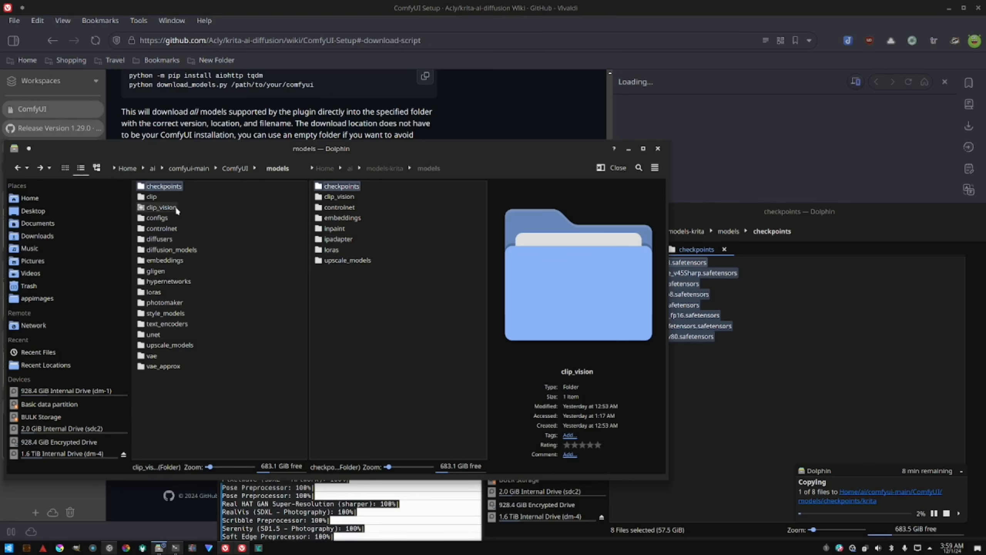
double_click(339, 196)
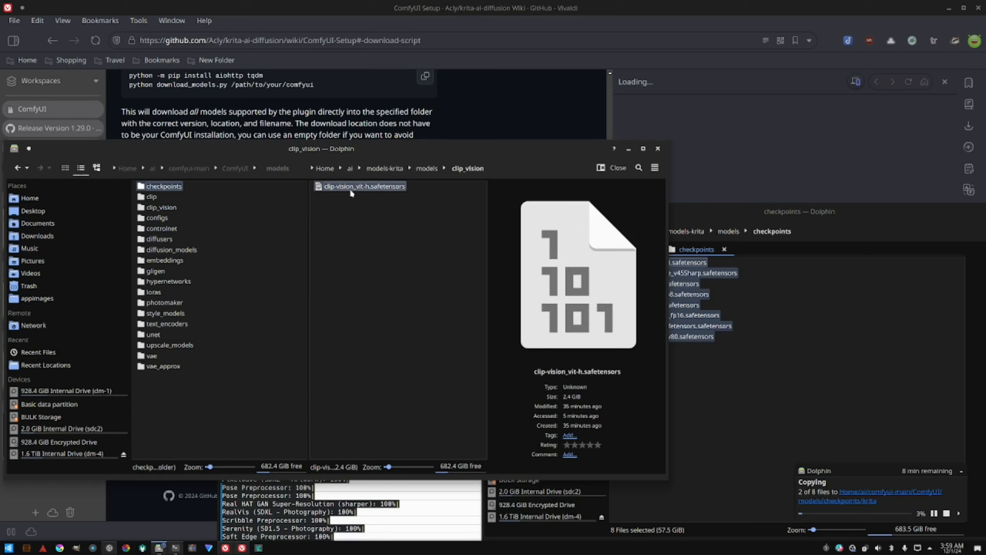
double_click(169, 207)
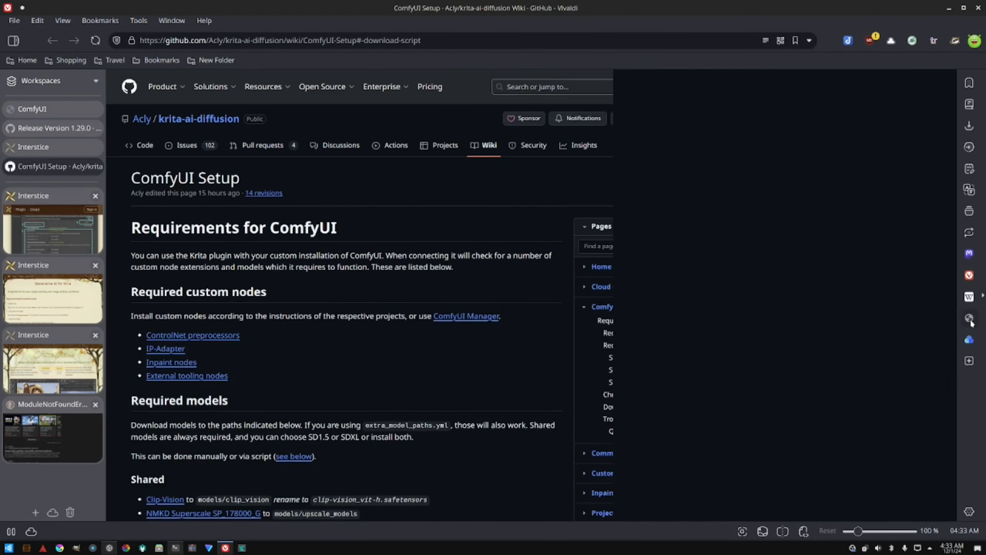
Step: Check the ComfyUI server output in the terminal, then show the ComfyUI workflow page in the browser with a narrower side panel
left_click(969, 319)
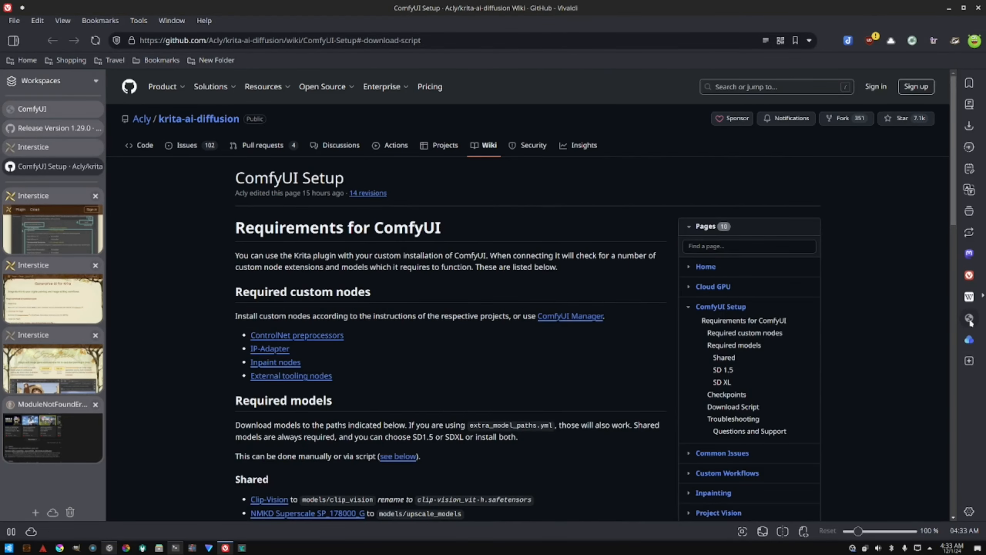
left_click(969, 318)
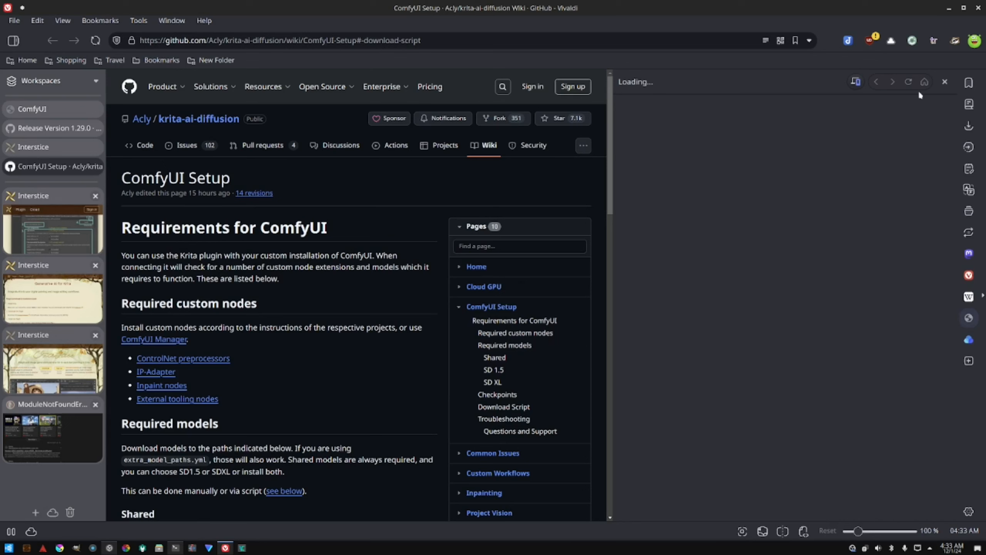
left_click(177, 547)
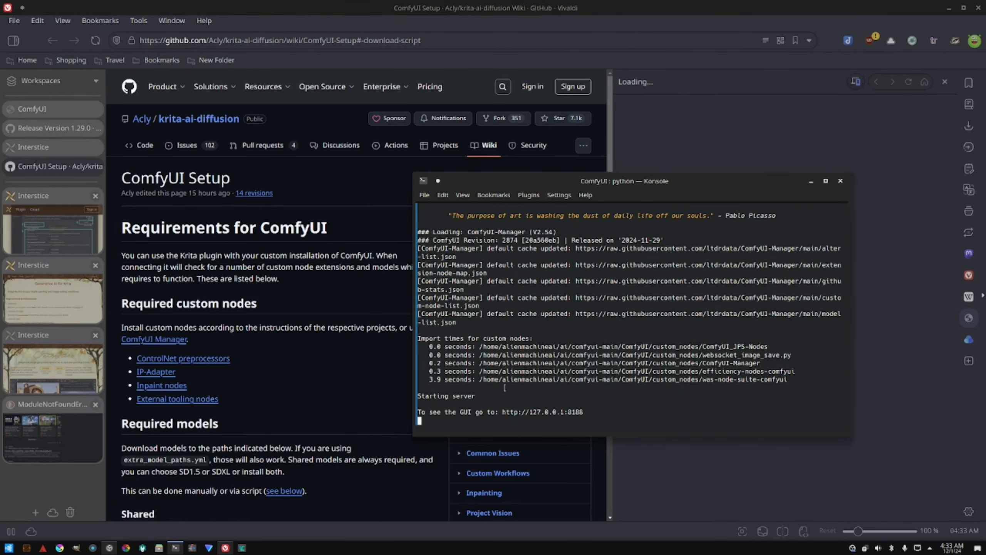
left_click(57, 106)
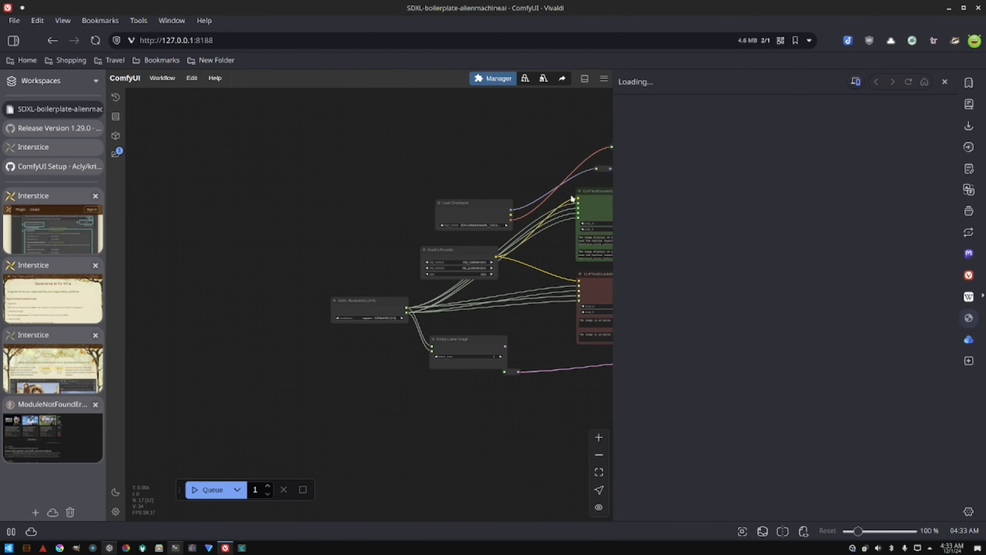
left_click_drag(614, 197, 669, 198)
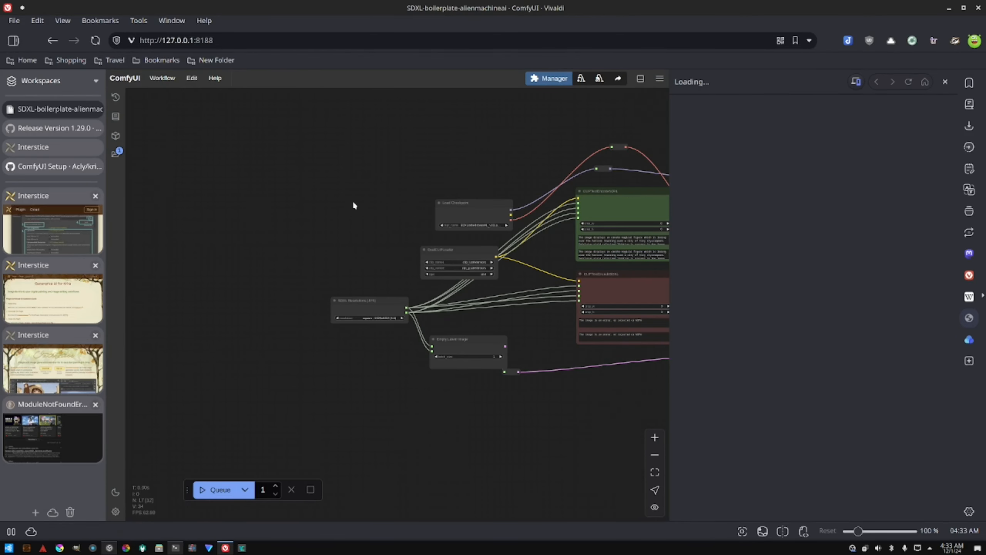
Step: Open the Custom Nodes Manager from the ComfyUI Manager menu
mouse_move(44, 169)
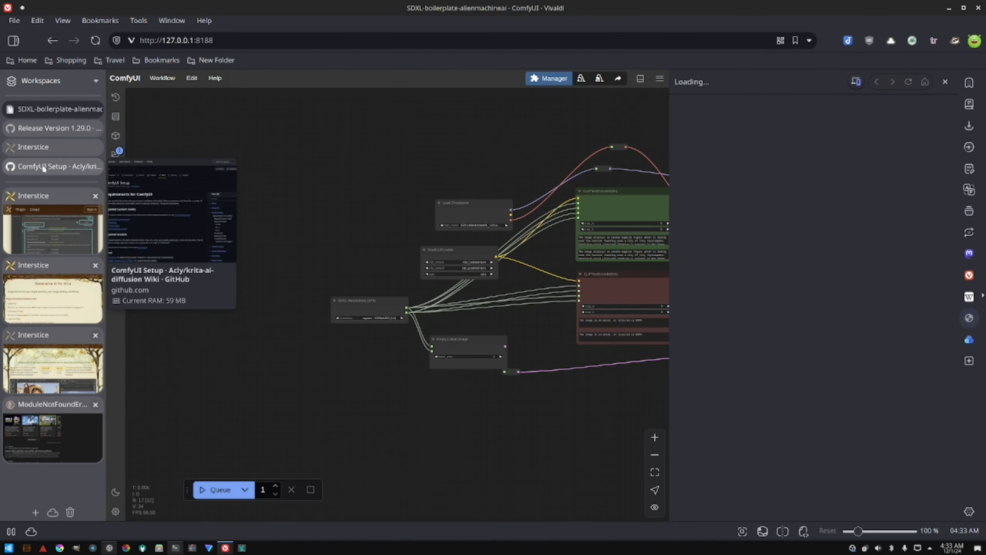
left_click(553, 77)
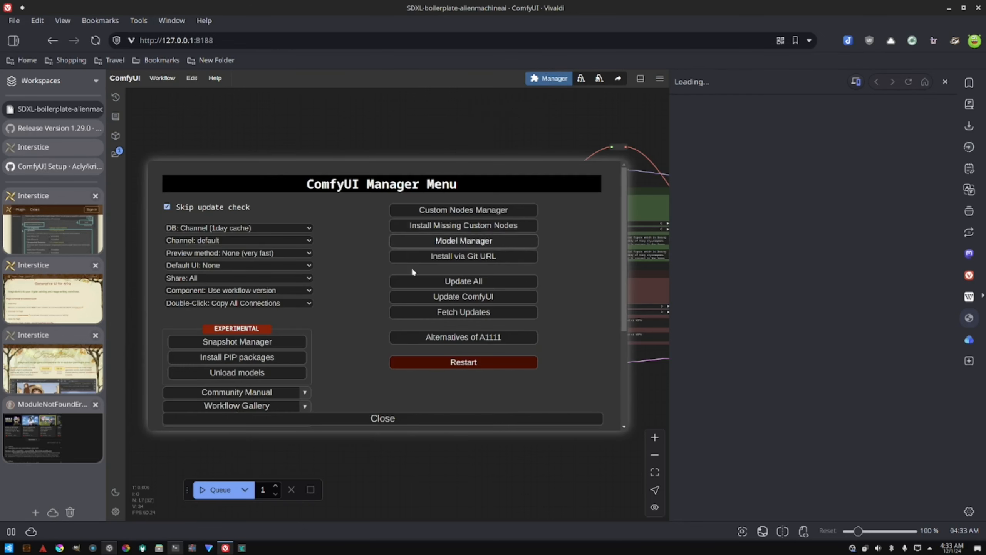
left_click(448, 210)
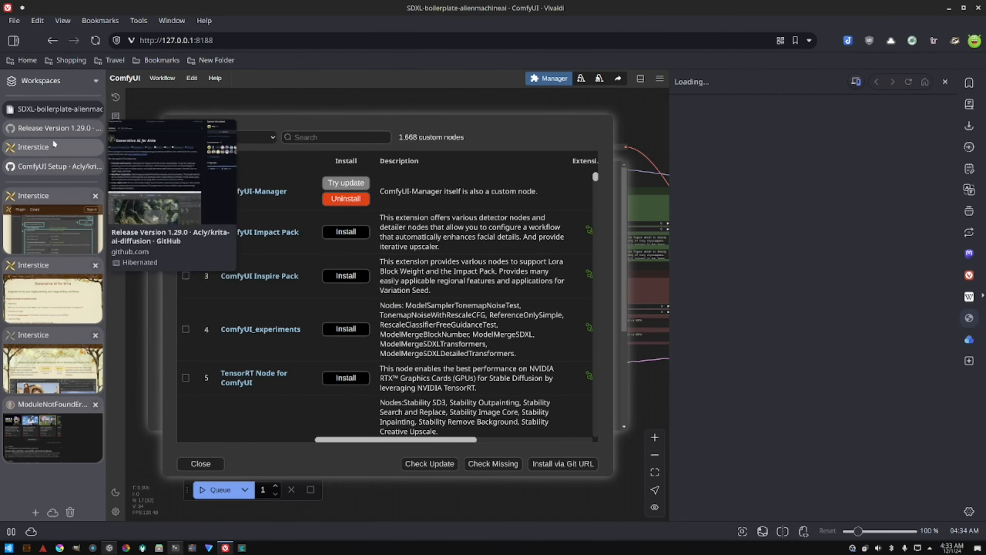
Step: Check the required custom nodes on the ComfyUI Setup wiki page and search the Custom Nodes Manager for "control"
left_click(57, 166)
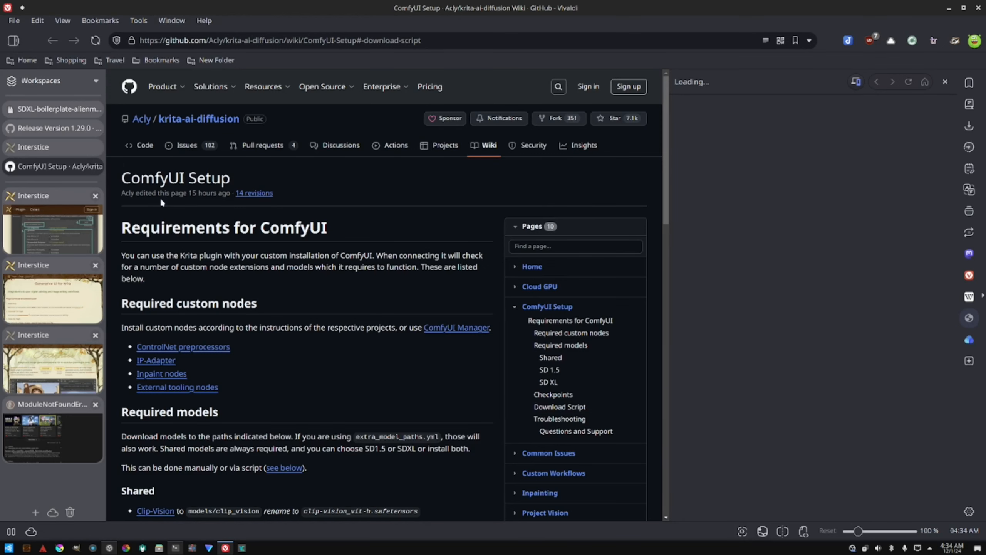
mouse_move(53, 111)
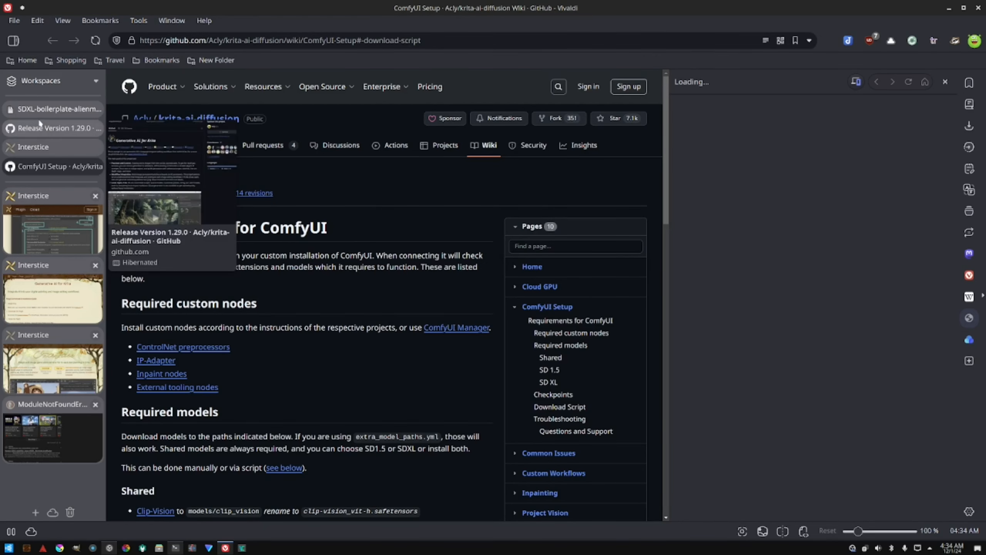
left_click(47, 110)
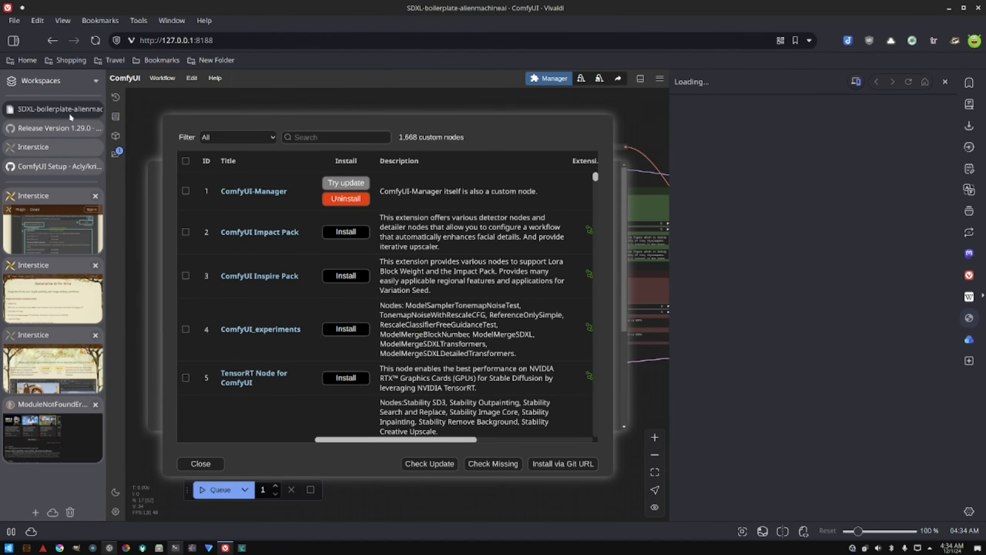
left_click(326, 133)
type("control")
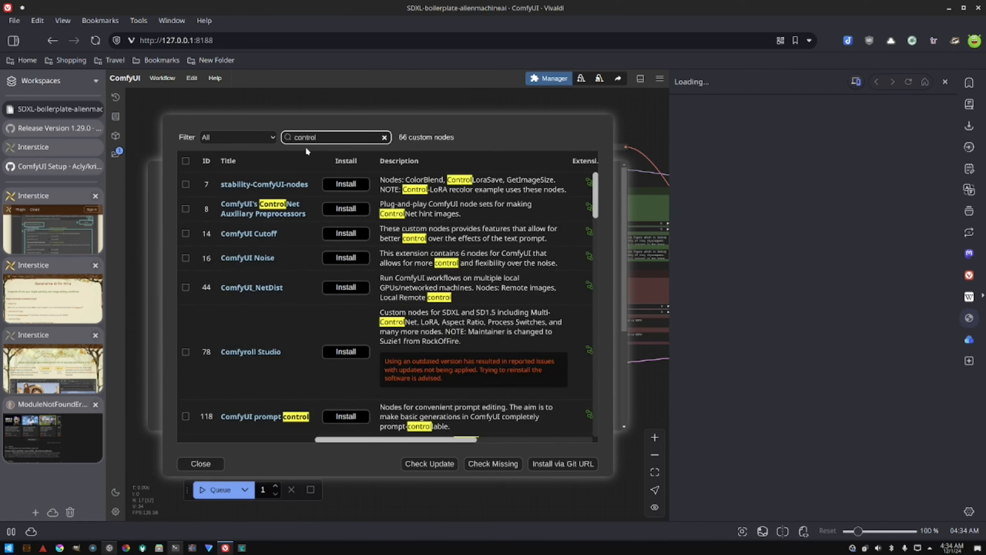
Step: Search the custom nodes for "controlnet pr" and install ComfyUI's ControlNet Auxiliary Preprocessors
type("net a")
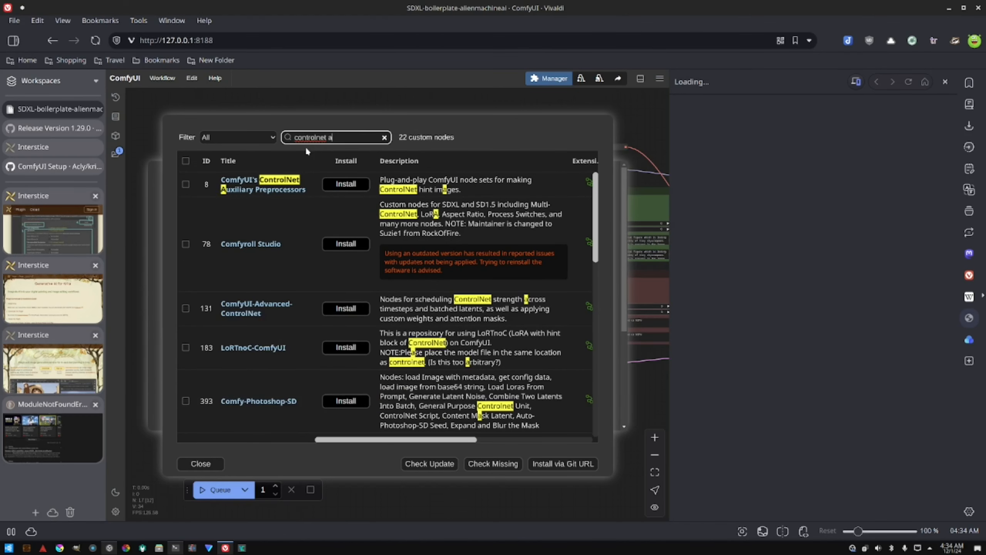
key("BackSpace")
type("pr")
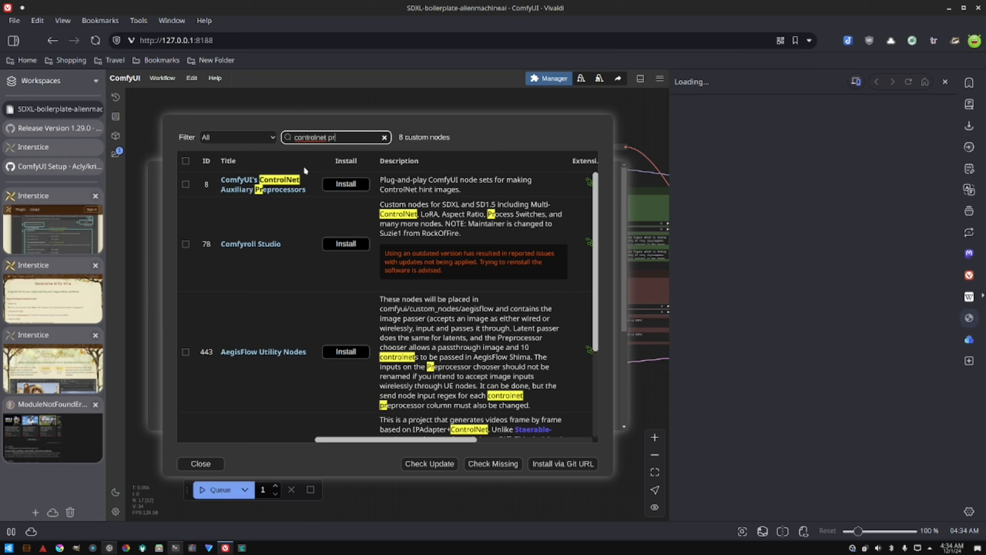
left_click(338, 181)
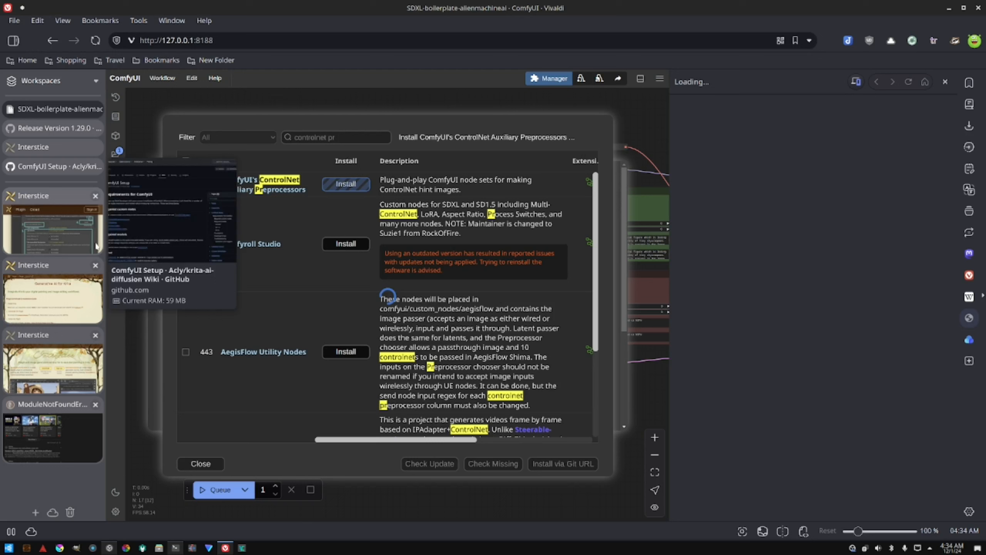
Step: Check the required custom nodes on the ComfyUI Setup wiki page and the installation output in the terminal
left_click(56, 170)
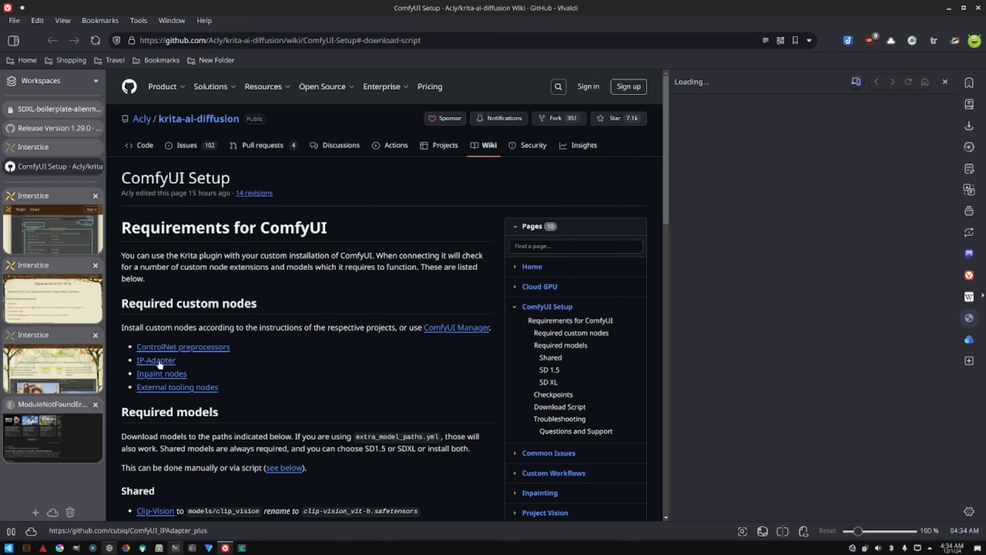
left_click(47, 109)
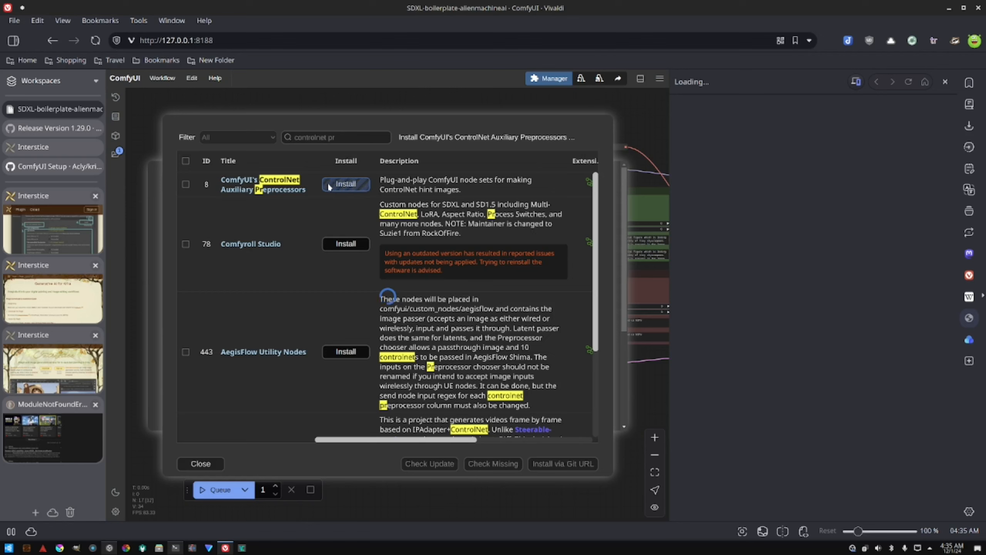
left_click(175, 547)
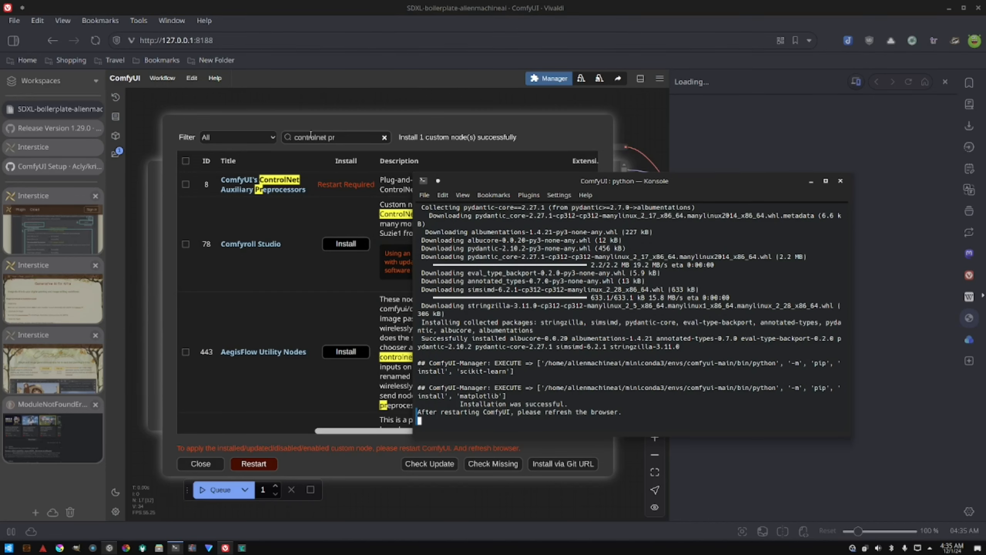
Step: Recheck the wiki's node list, search the custom nodes for "ipa" and install ComfyUI_IPAdapter_plus
left_click(37, 167)
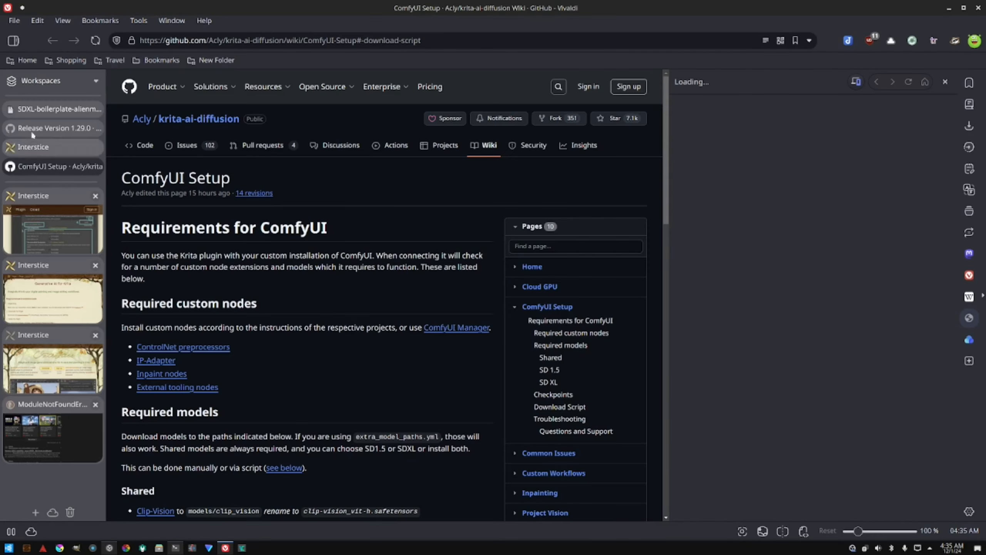
left_click(42, 109)
triple_click(305, 134)
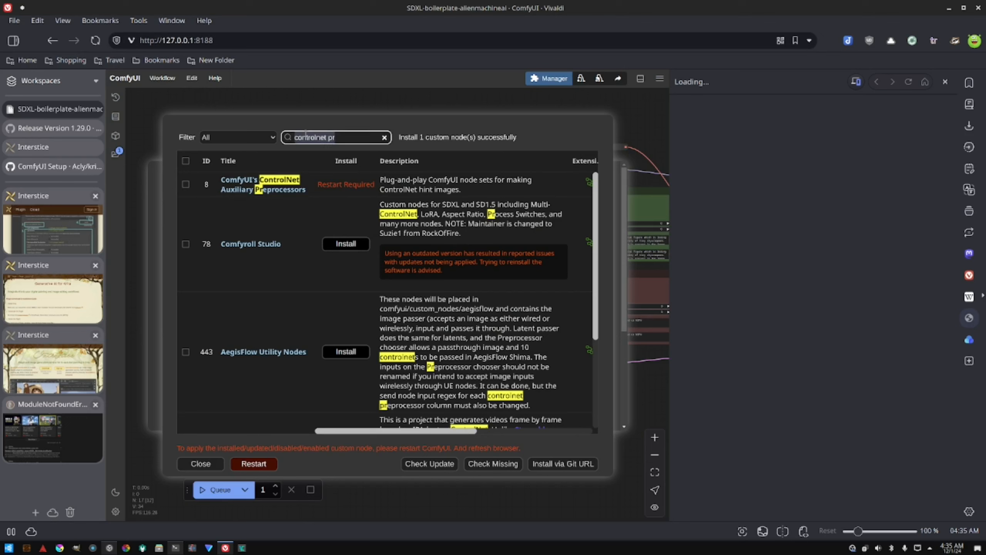
type("ip")
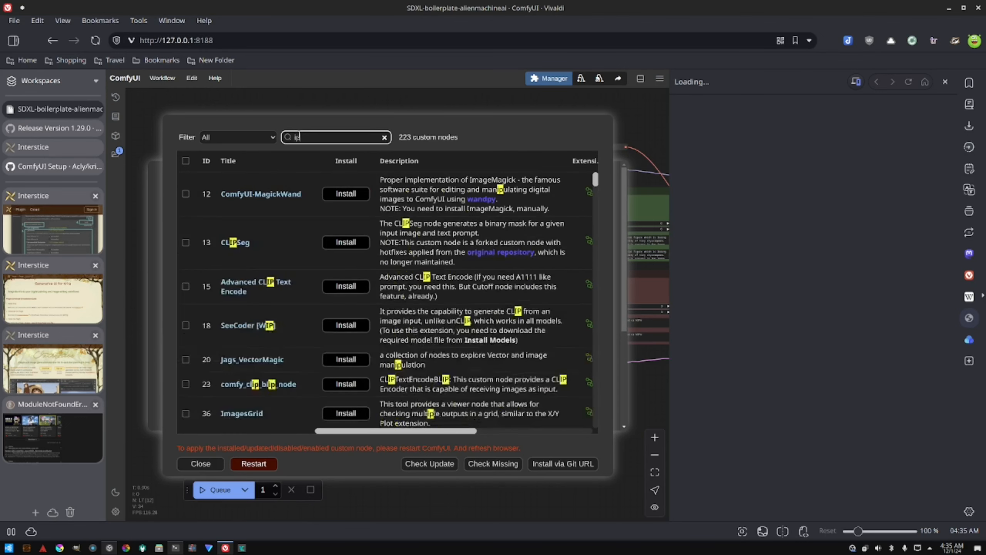
type(" a")
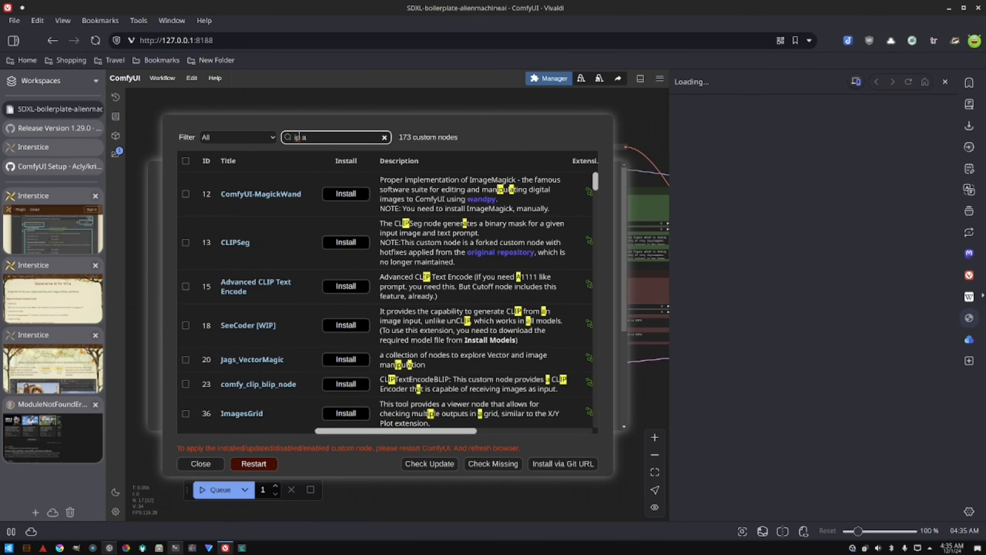
key("BackSpace")
key("BackSpace")
type("a")
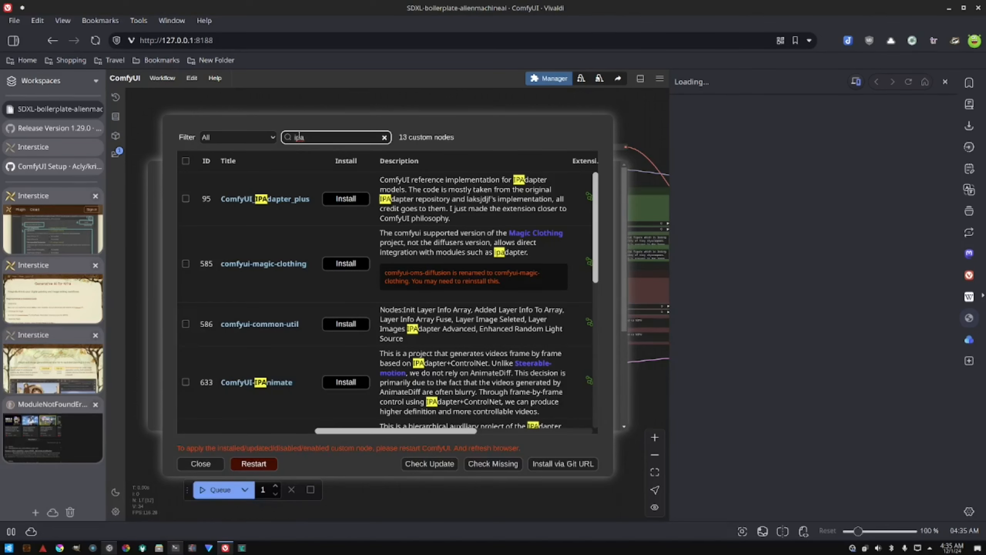
left_click(352, 199)
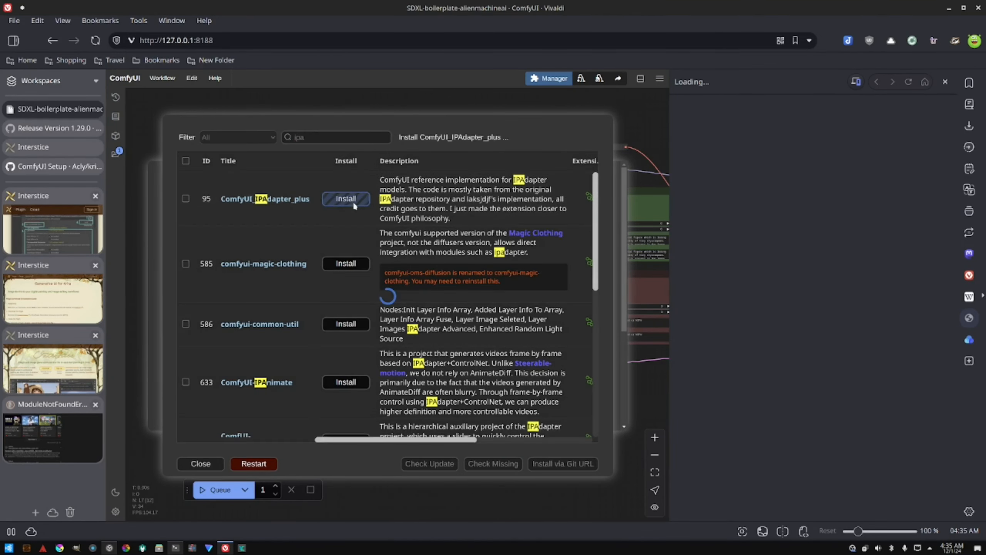
Step: Compare the wiki's required custom nodes with the IPAdapter installation status in the Custom Nodes Manager
left_click(44, 167)
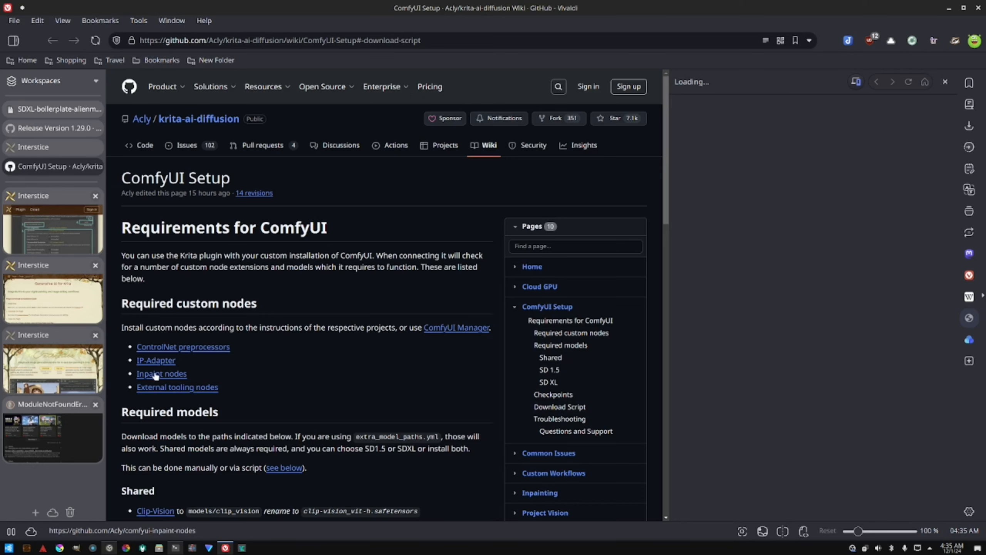
left_click(53, 110)
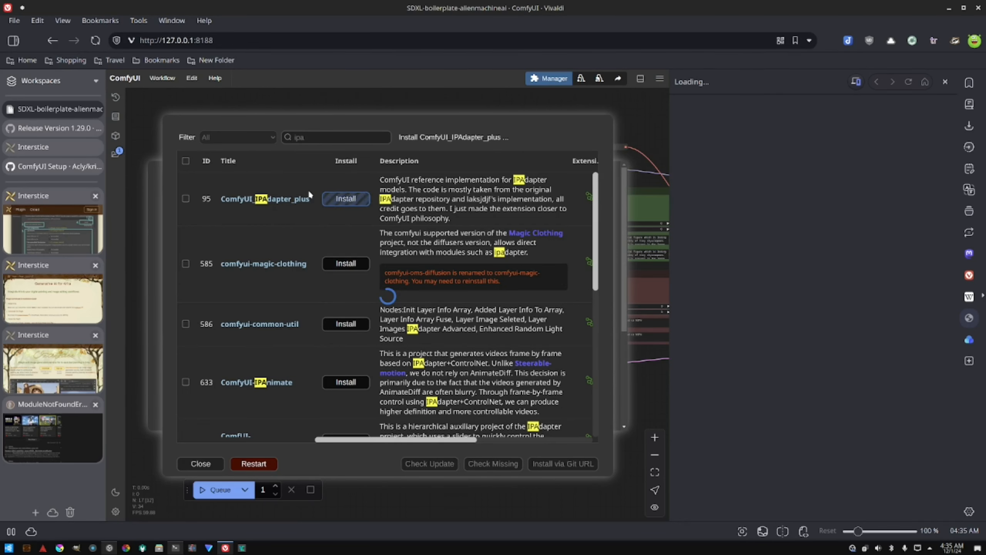
left_click(59, 167)
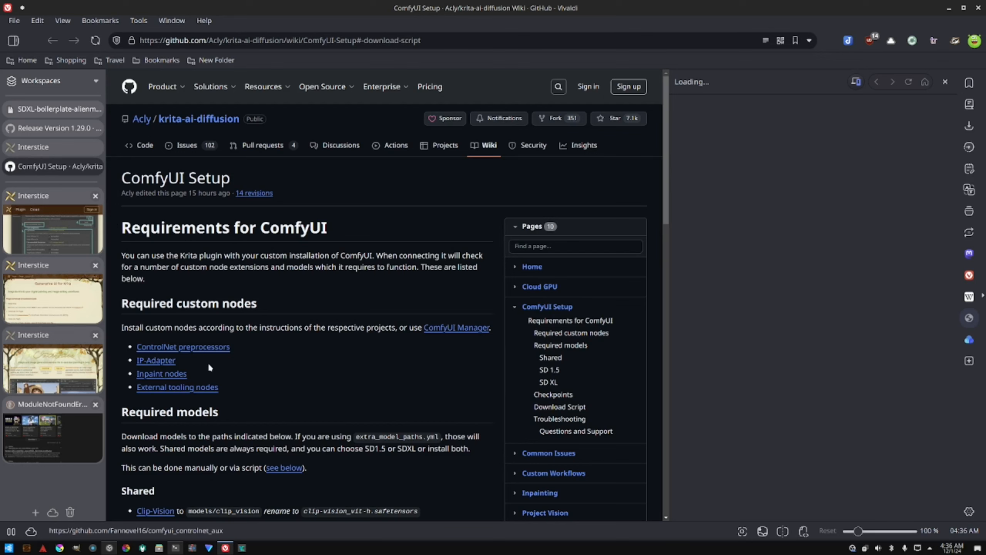
left_click(43, 111)
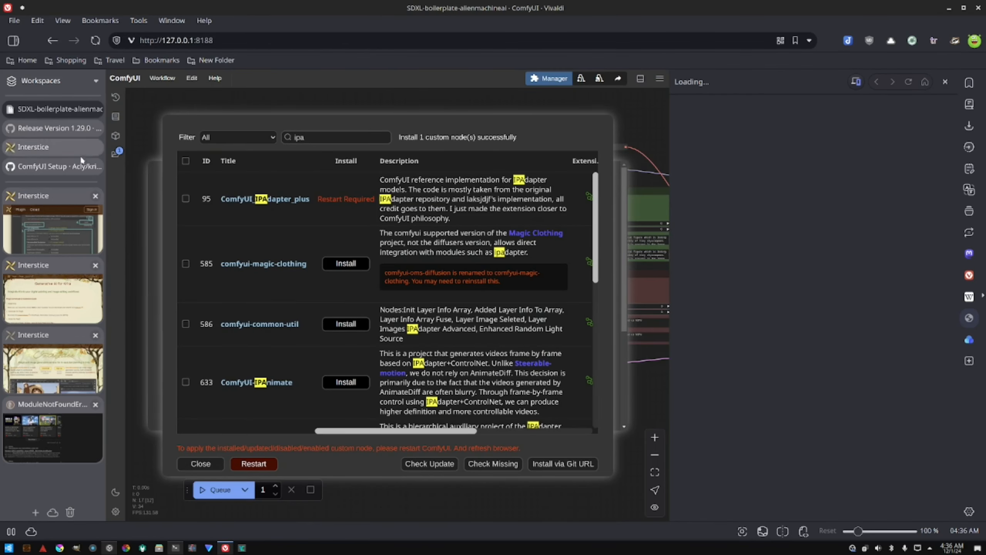
Step: Search the custom nodes for "inpaint", check the match against the wiki's Inpaint nodes link, and install ComfyUI Inpaint Nodes
left_click(36, 168)
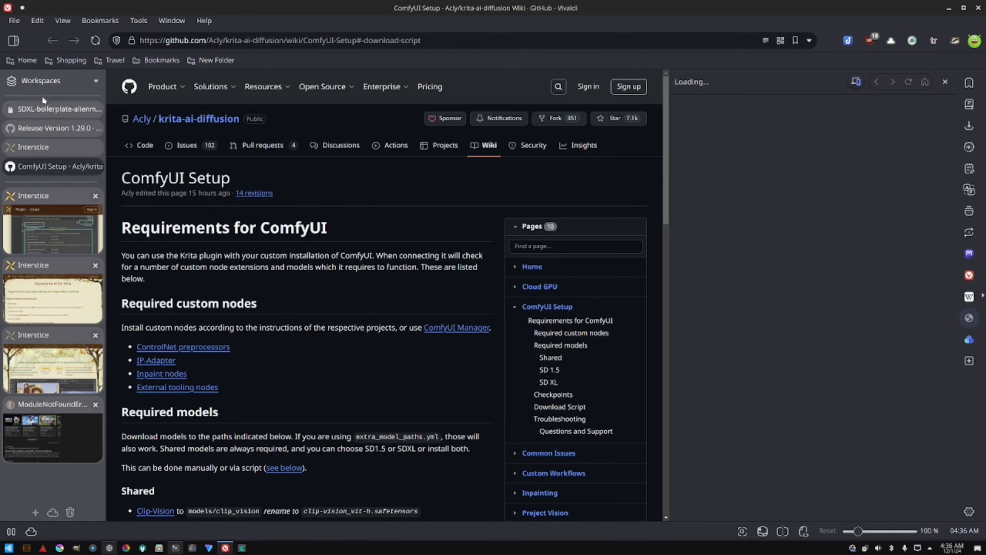
left_click(46, 110)
double_click(309, 138)
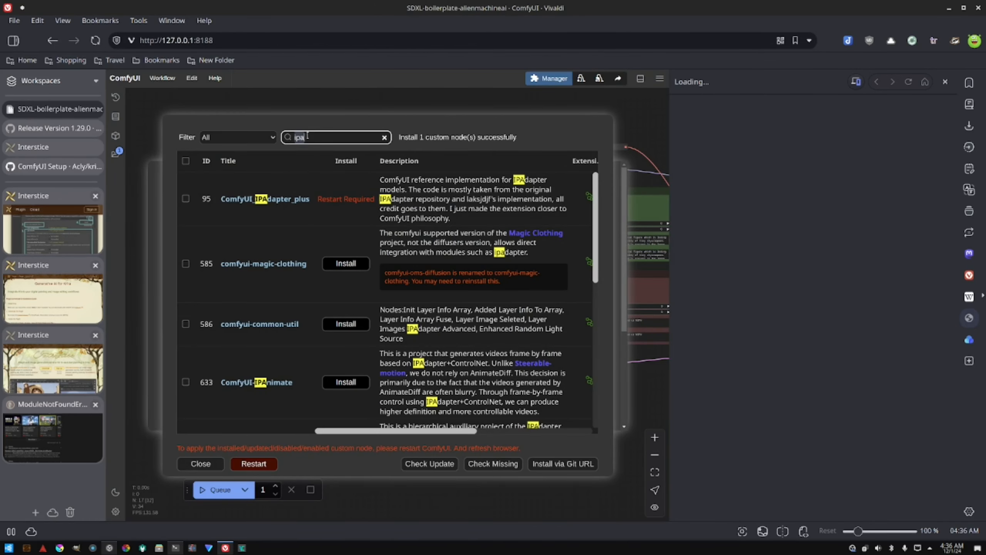
type("inpain")
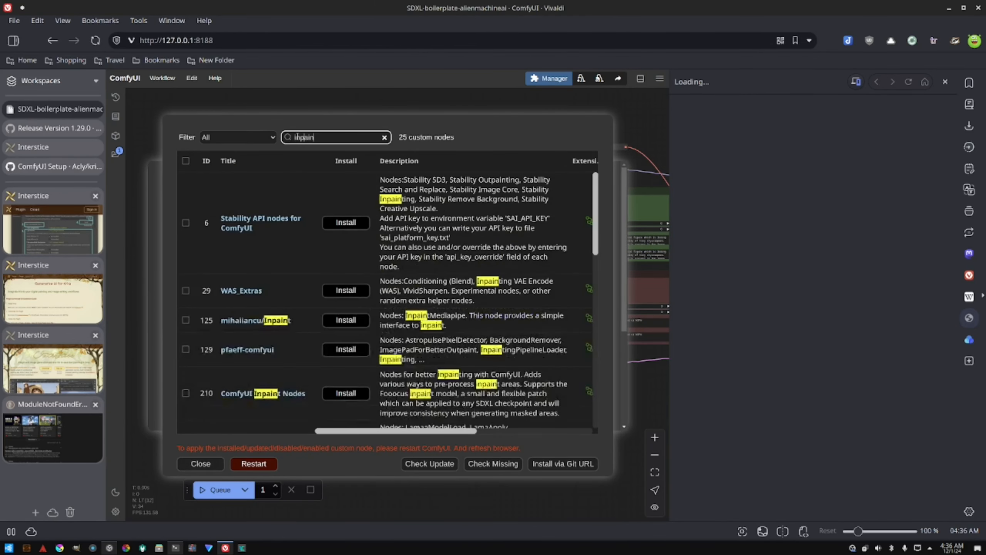
type("t")
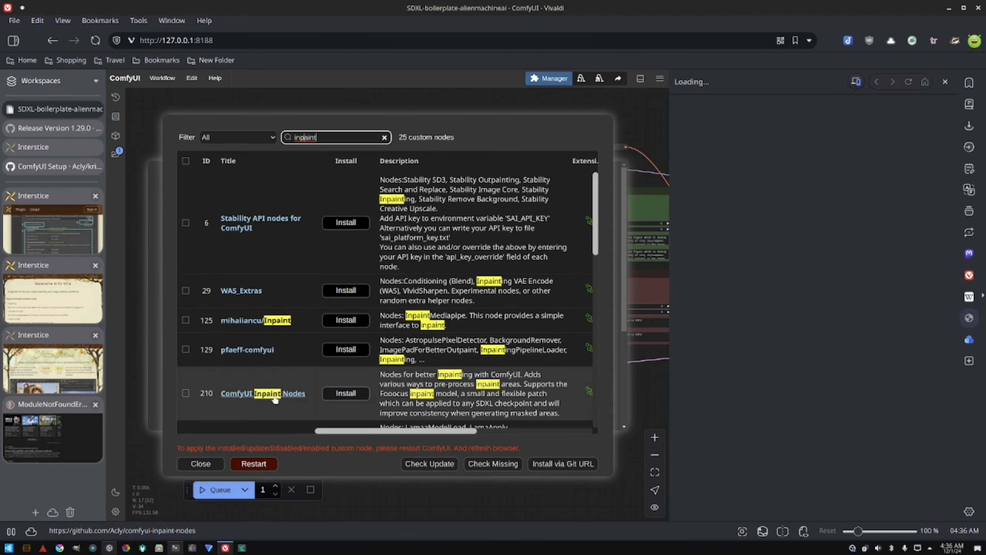
left_click(54, 166)
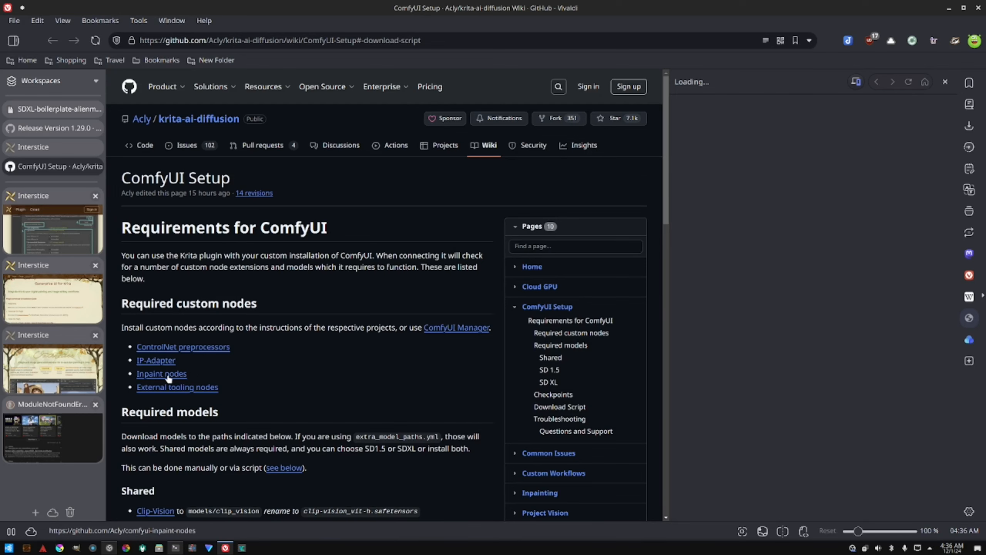
left_click(47, 123)
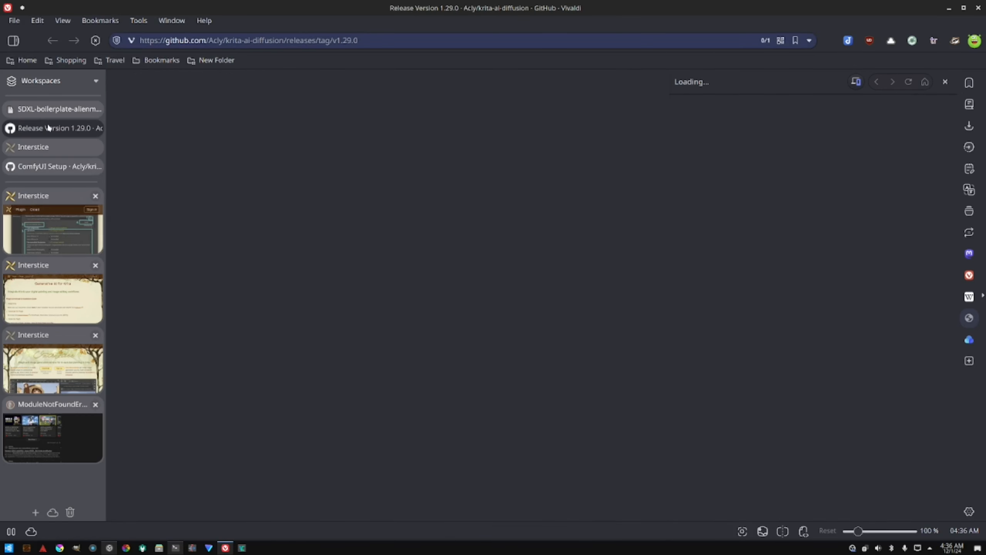
left_click(43, 111)
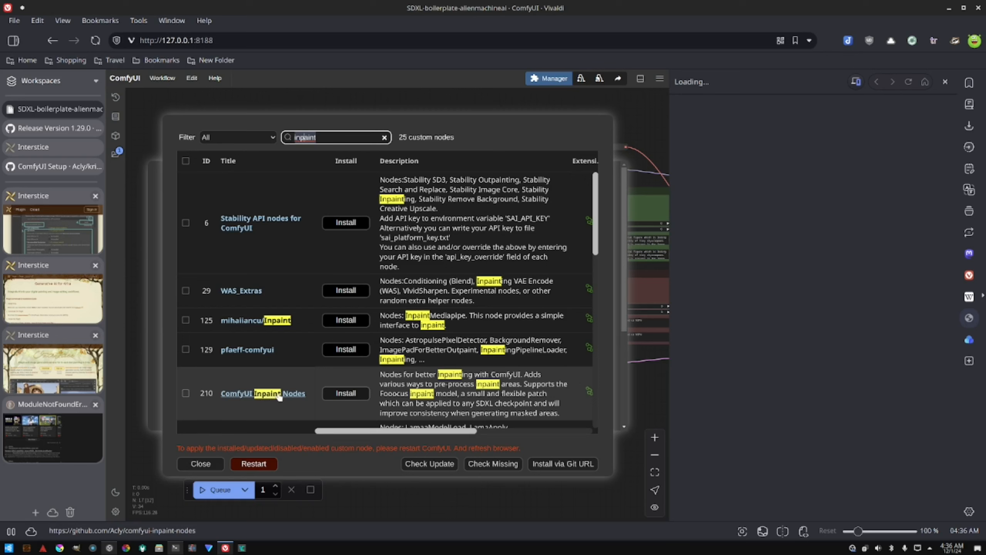
left_click(342, 394)
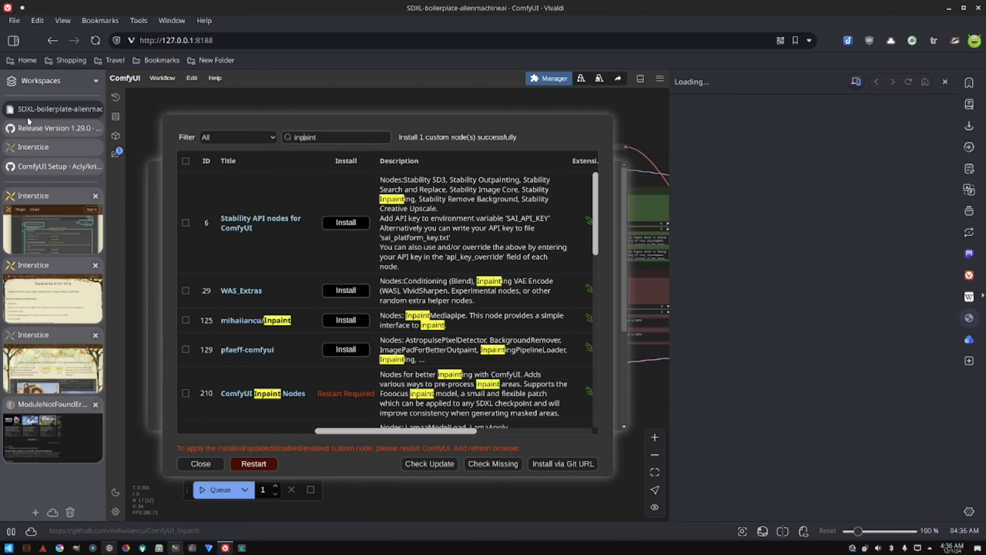
Step: Check the remaining required node on the wiki, search for "external" and install ComfyUI Nodes for External Tooling
left_click(52, 170)
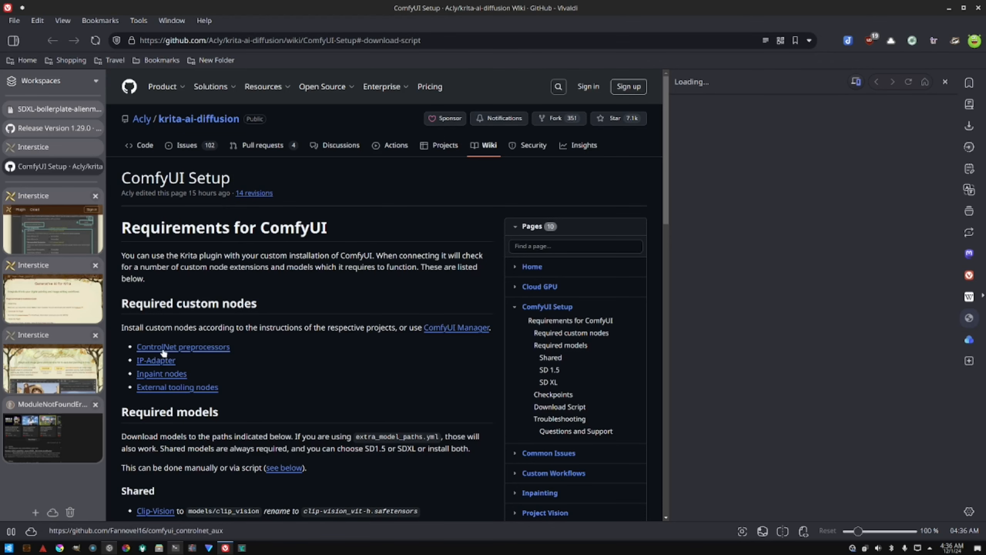
left_click(41, 110)
double_click(343, 138)
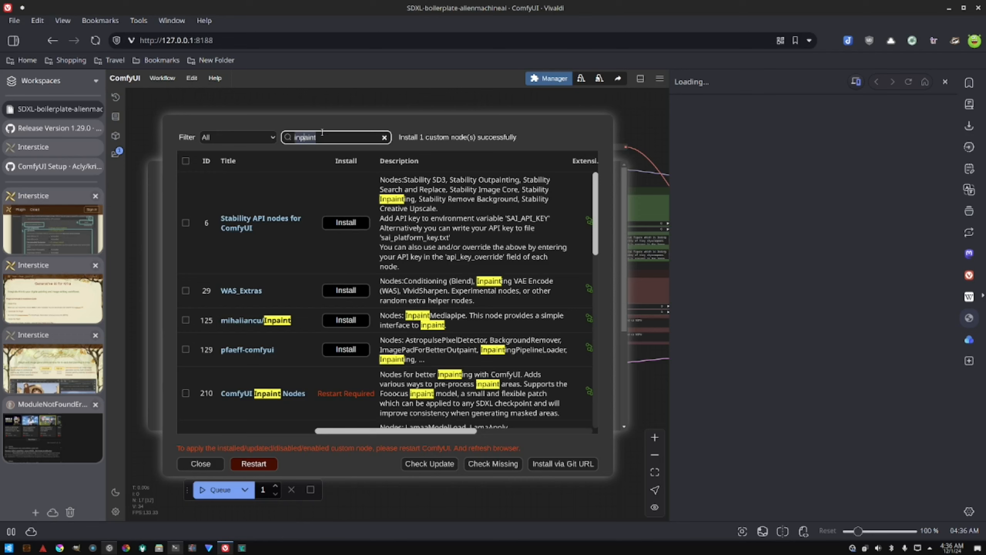
type("exter")
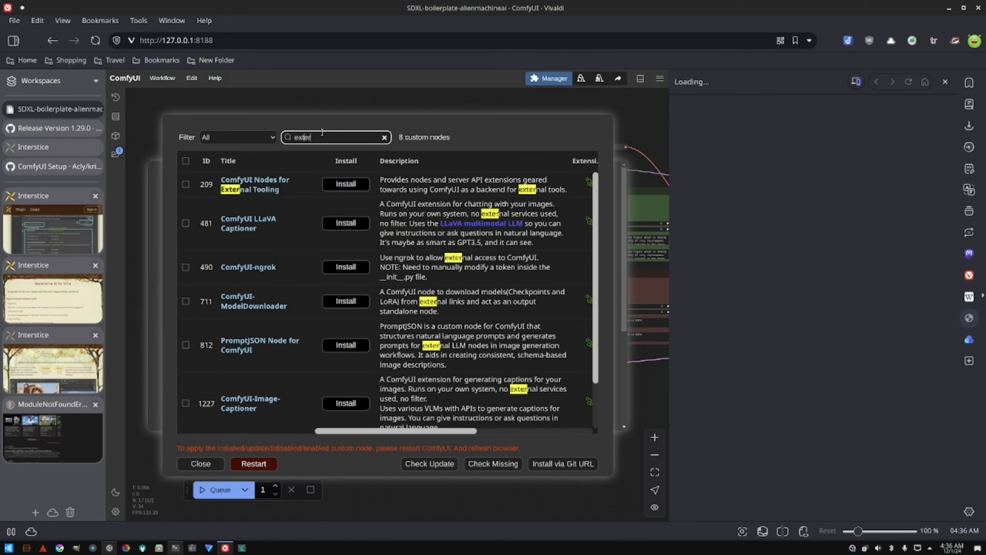
type("nal")
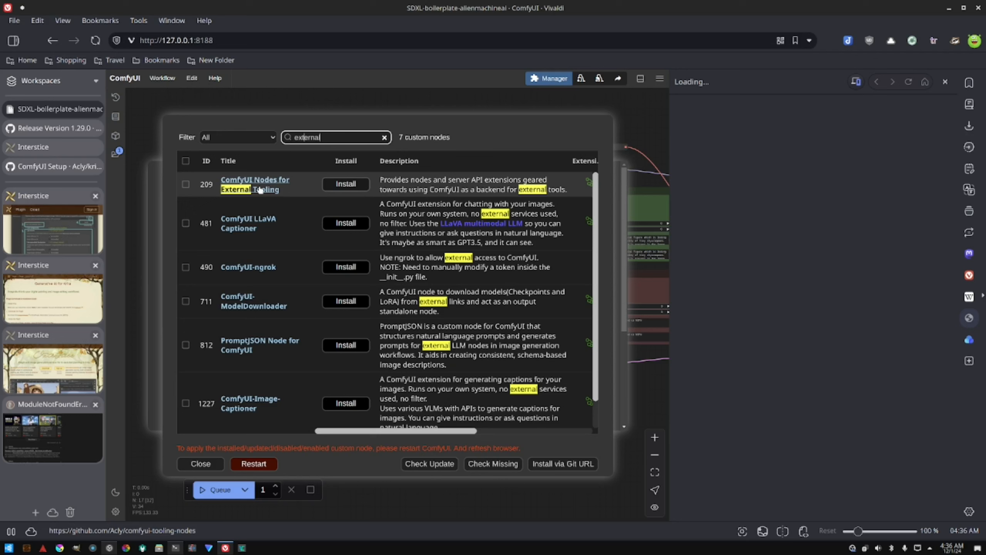
left_click(352, 185)
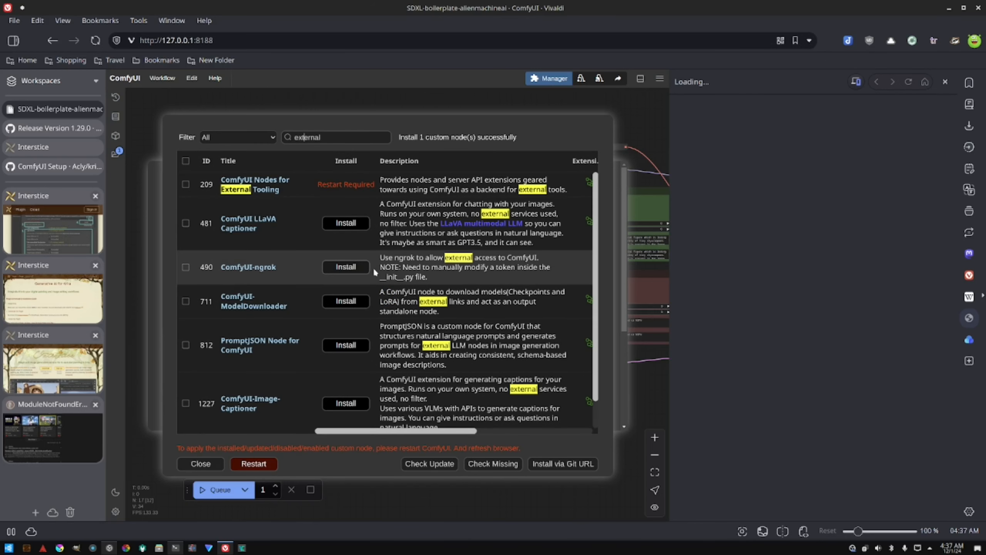
Step: Restart the ComfyUI server to apply the installed custom nodes and confirm the reboot
left_click(261, 463)
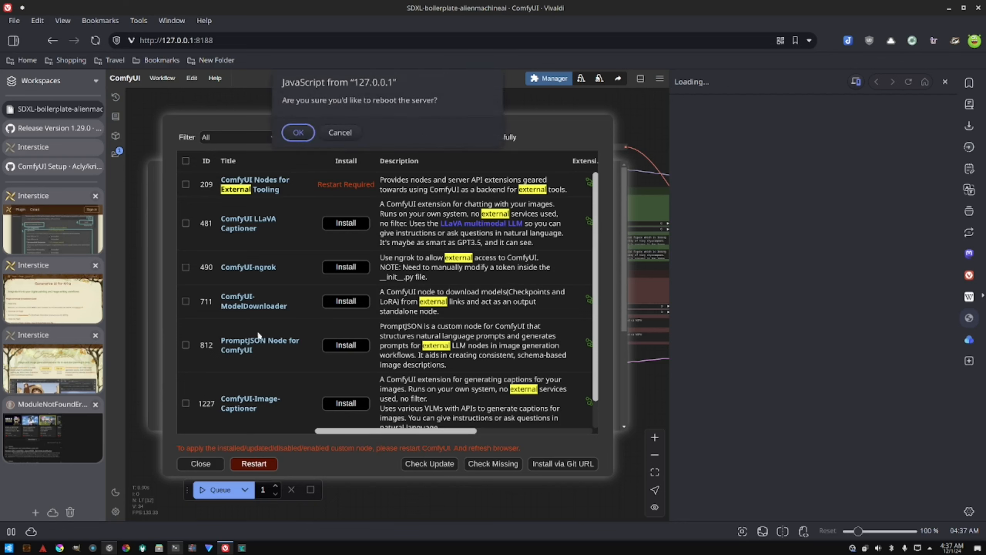
left_click(299, 133)
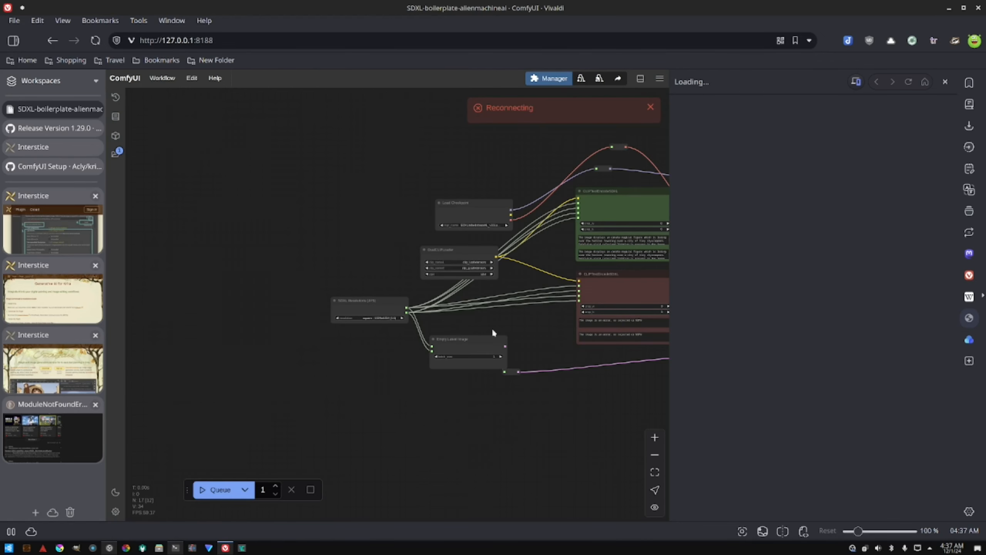
left_click_drag(602, 393, 419, 390)
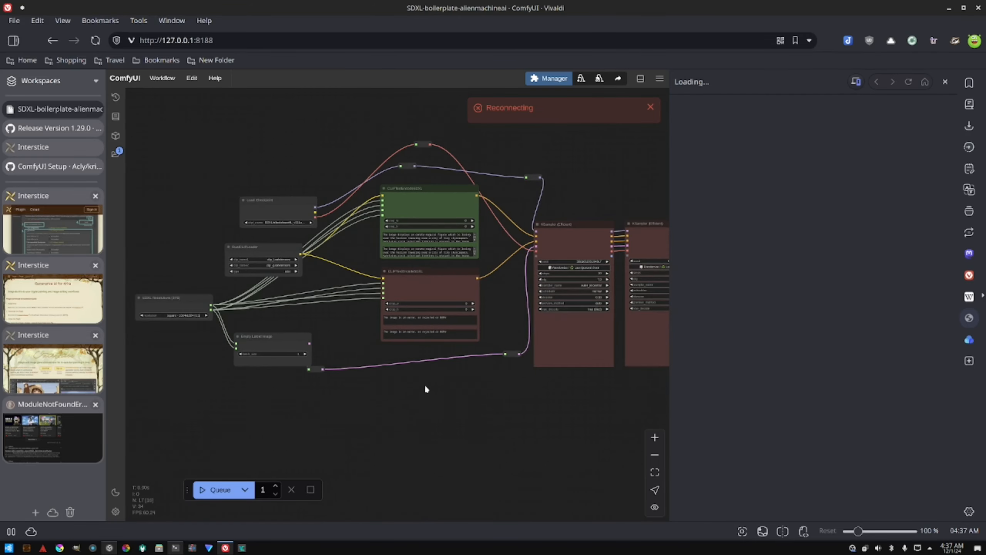
left_click_drag(534, 390, 507, 374)
scroll(482, 389, "down", 1)
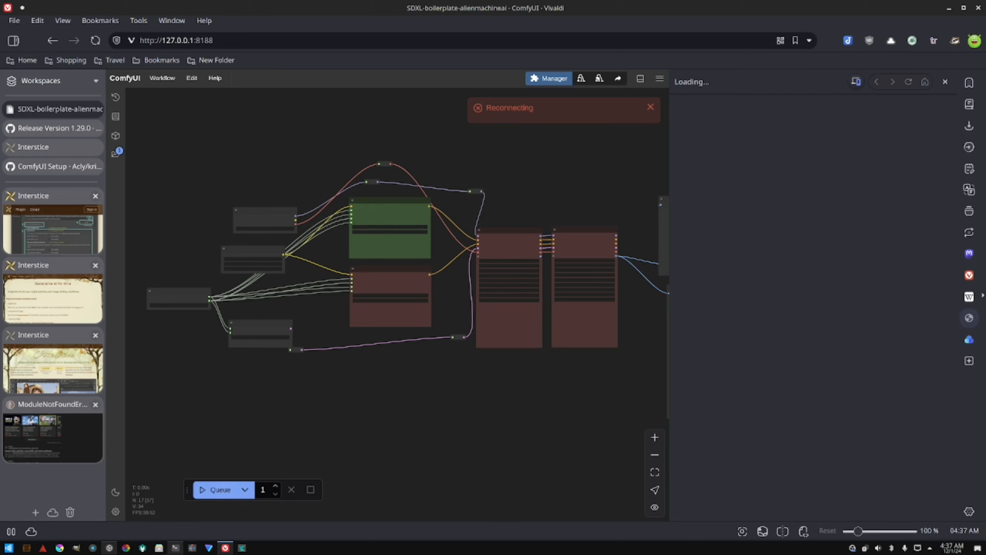
Step: Bring up the Konsole terminal window and check the ComfyUI server's startup output
mouse_move(176, 548)
mouse_move(173, 485)
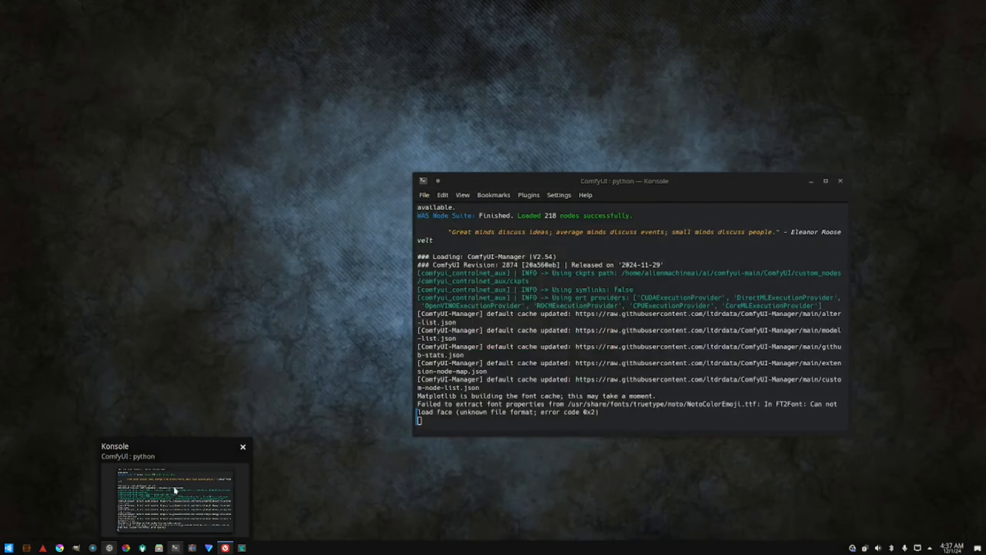
left_click(211, 504)
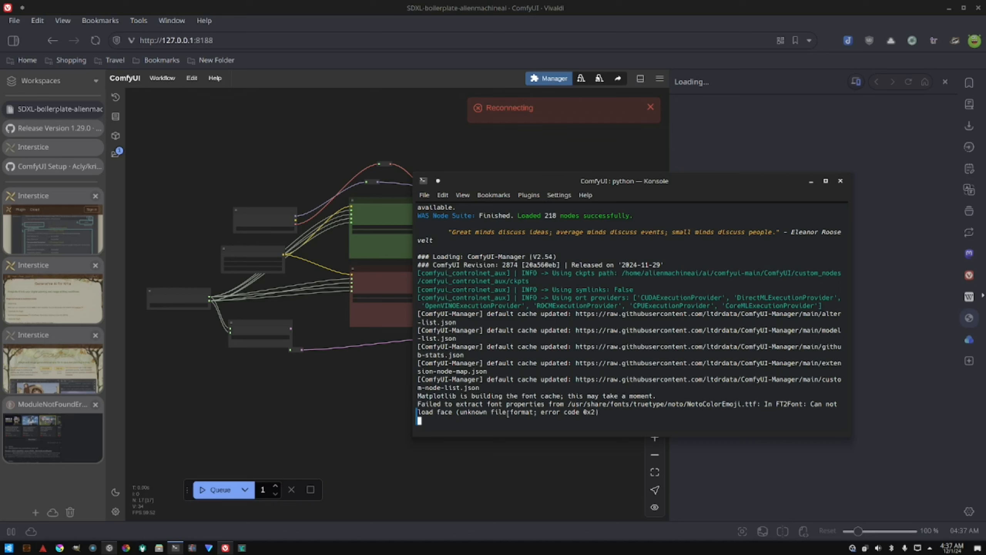
Step: Check the server's startup output, return to the ComfyUI workflow to look over the node graph, and launch Krita
scroll(456, 407, "up", 6)
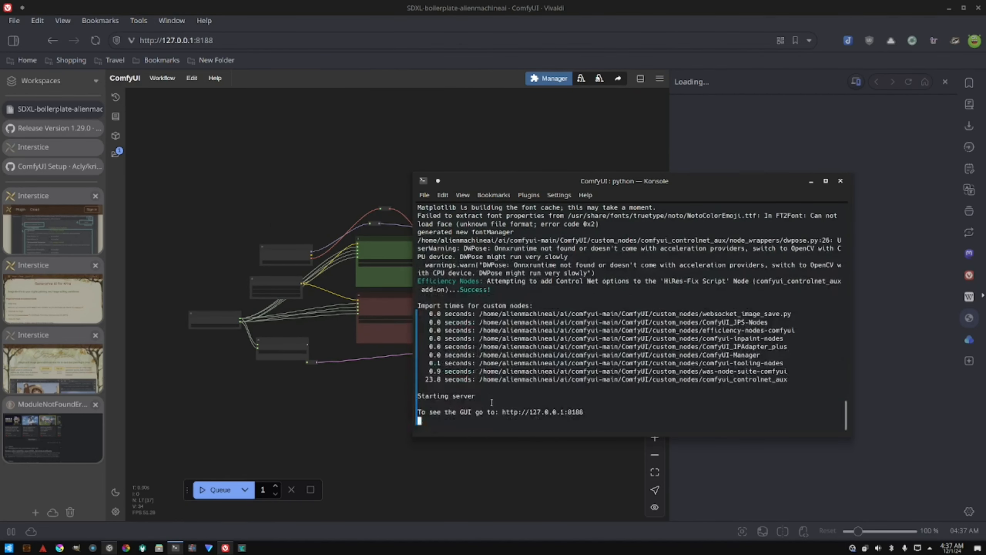
left_click(325, 417)
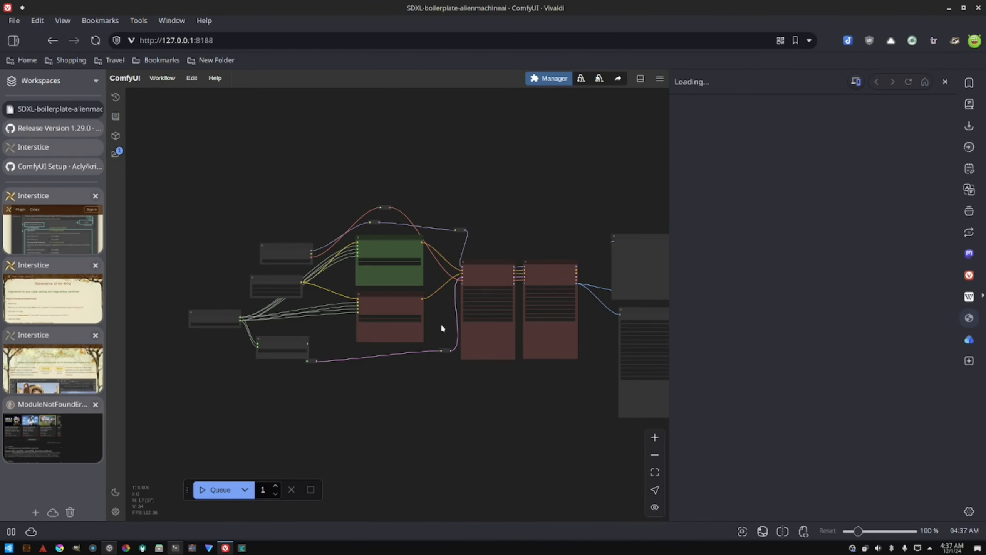
left_click_drag(521, 175, 417, 181)
scroll(392, 181, "up", 1)
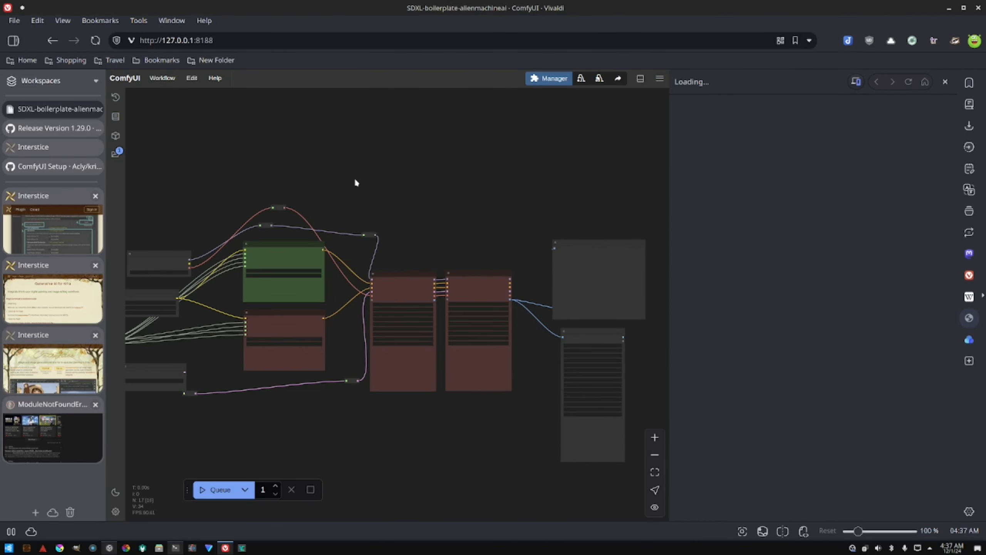
left_click_drag(404, 147, 445, 101)
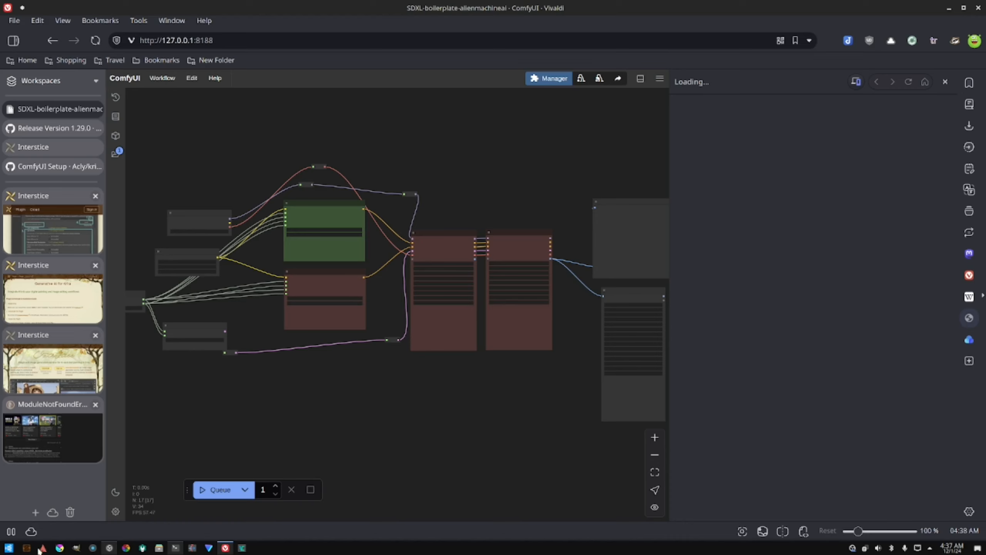
left_click(60, 548)
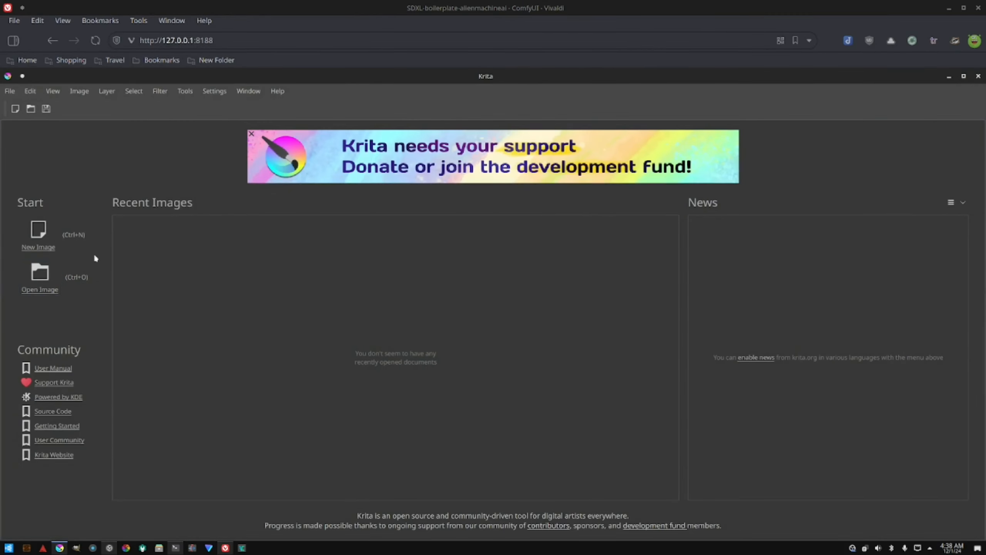
key("ctrl+o")
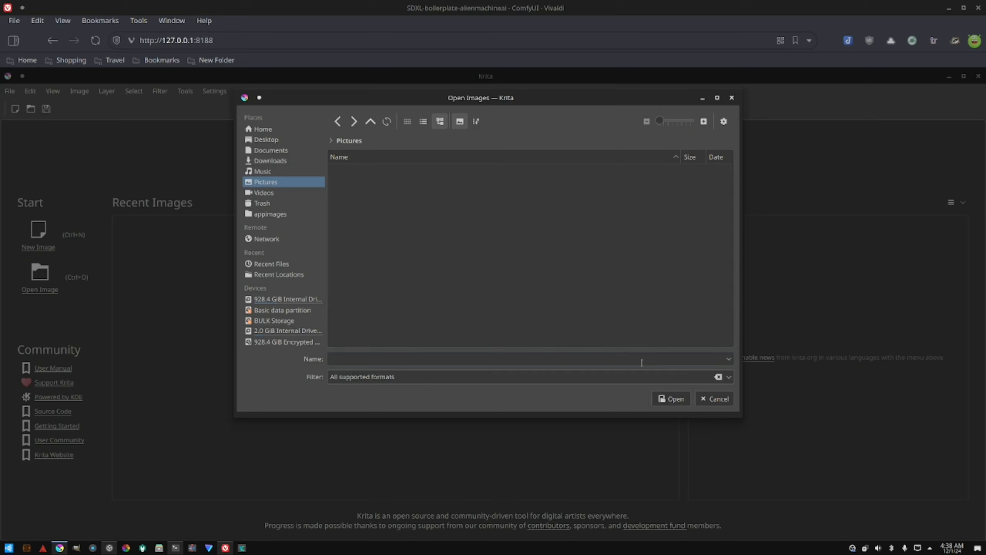
type("dfgdfg")
left_click(671, 403)
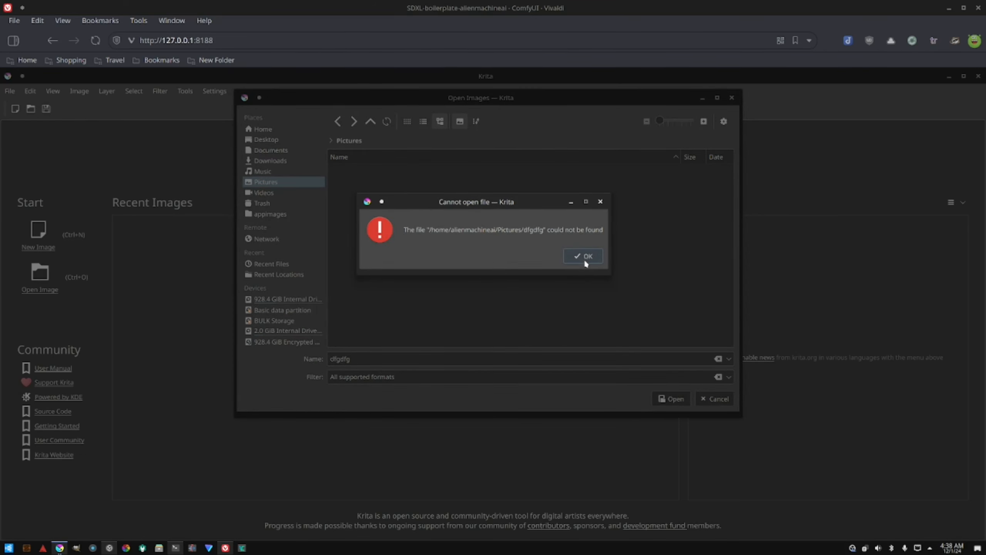
left_click(584, 259)
left_click(713, 399)
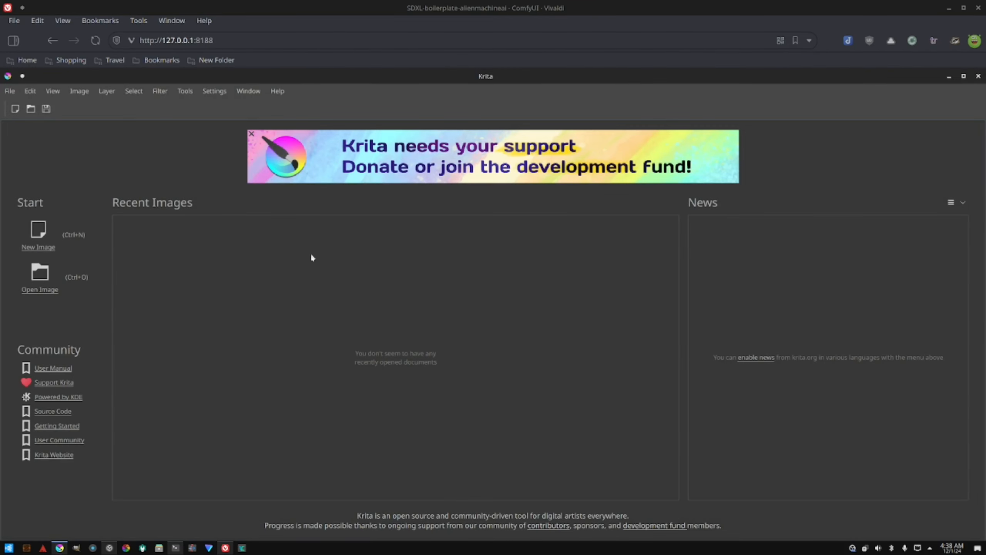
Step: Look through Krita's commands and the Configure Krita categories for the AI plugin's settings
left_click(10, 91)
mouse_move(215, 92)
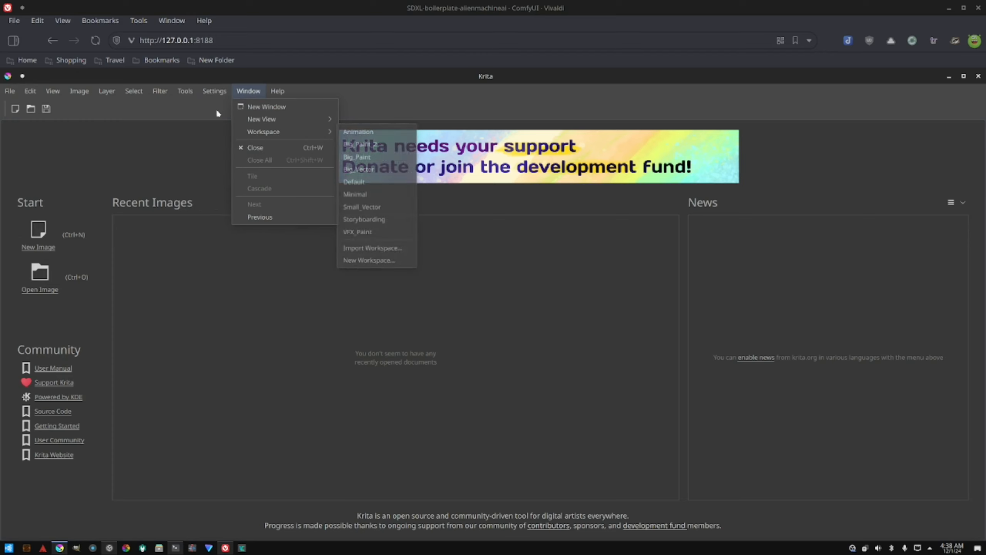
mouse_move(86, 94)
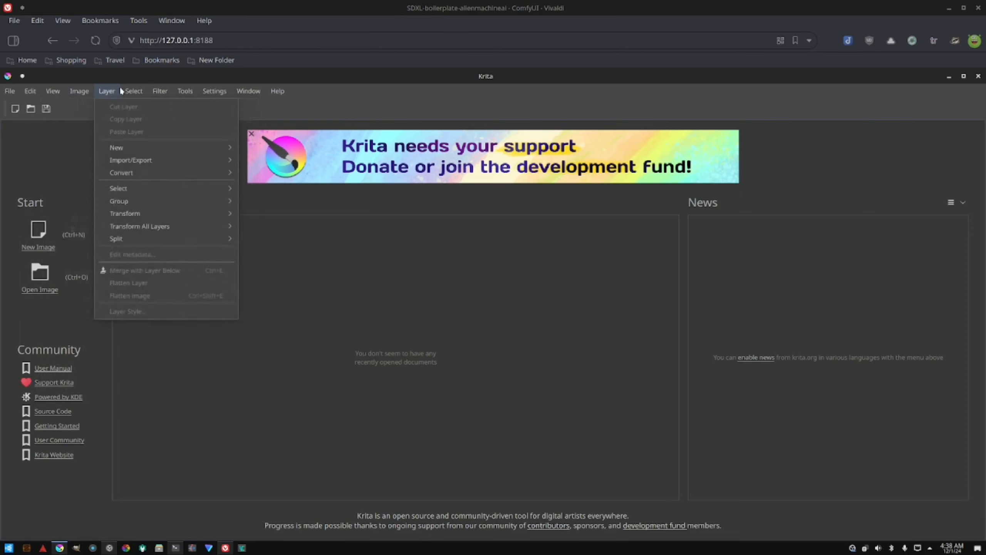
mouse_move(186, 97)
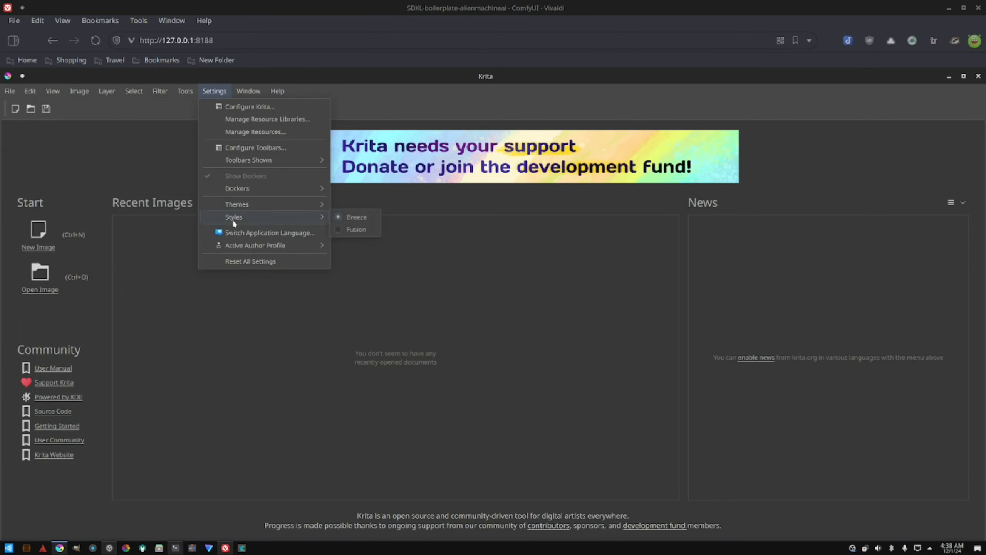
mouse_move(262, 190)
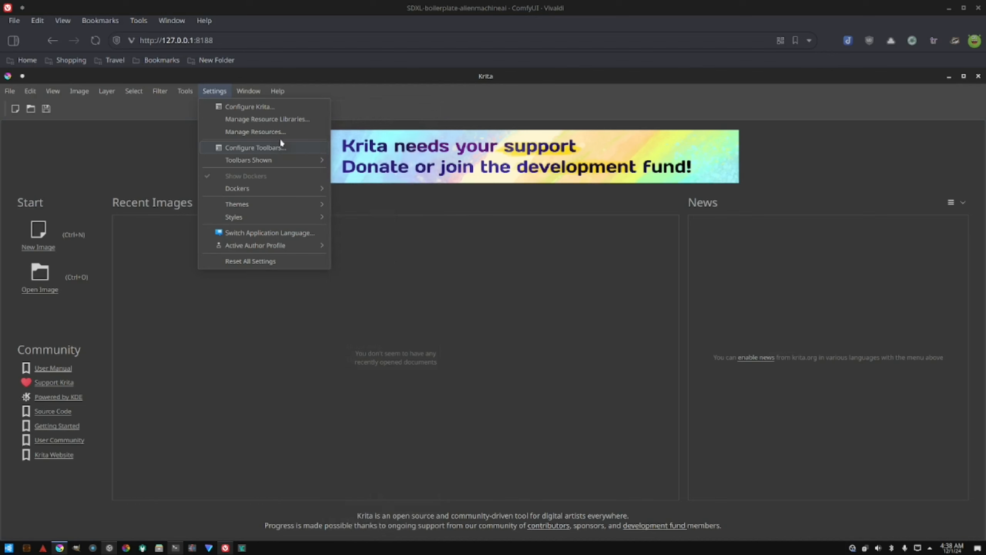
left_click(275, 103)
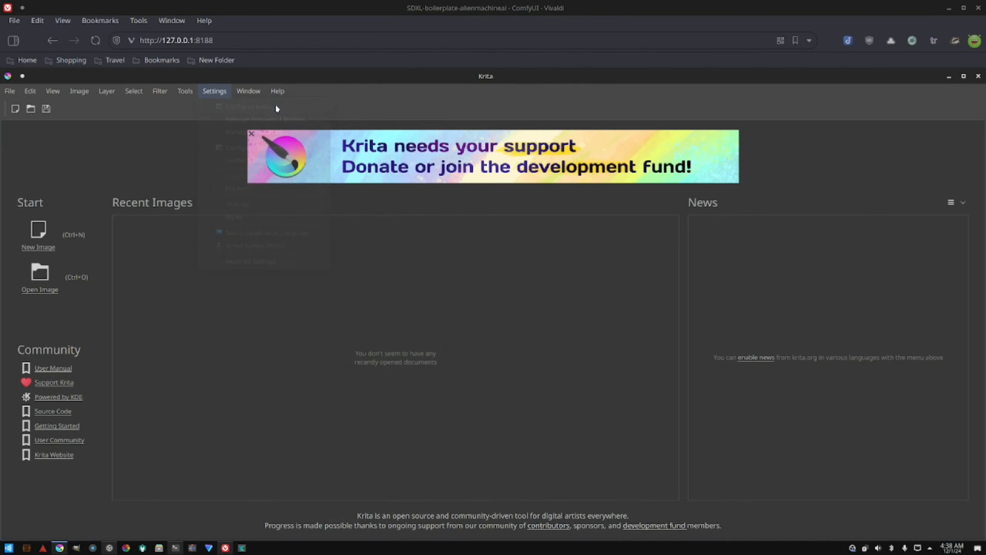
scroll(318, 183, "down", 1)
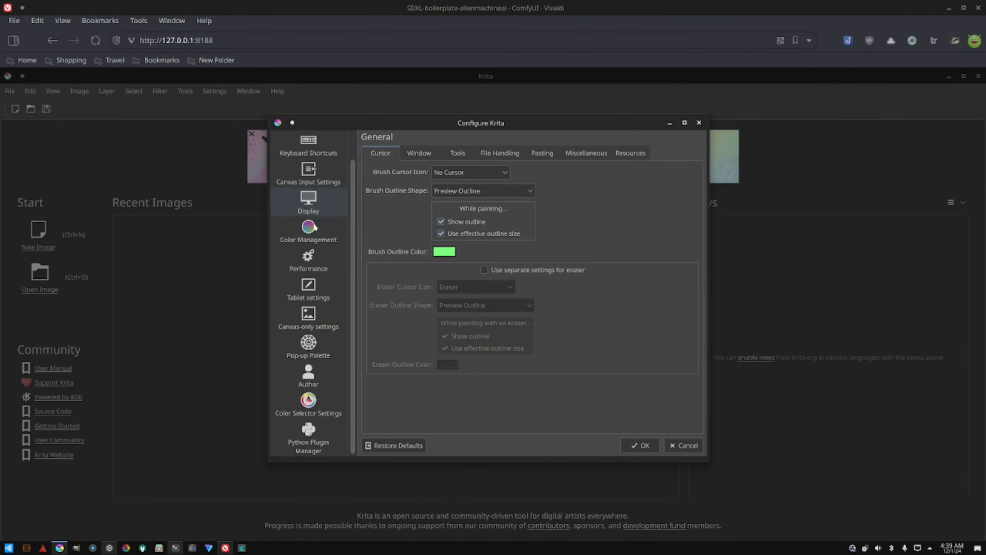
scroll(306, 419, "up", 1)
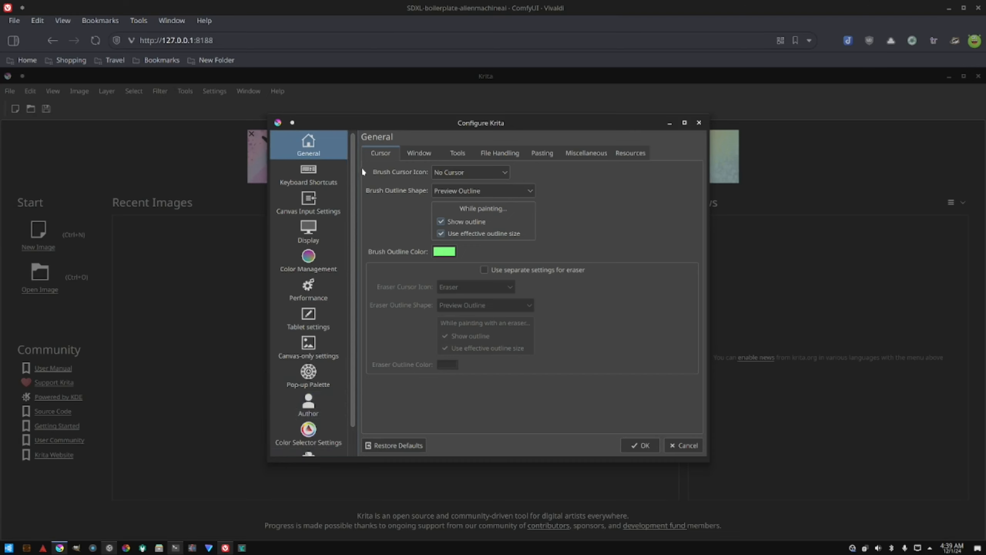
scroll(315, 257, "down", 1)
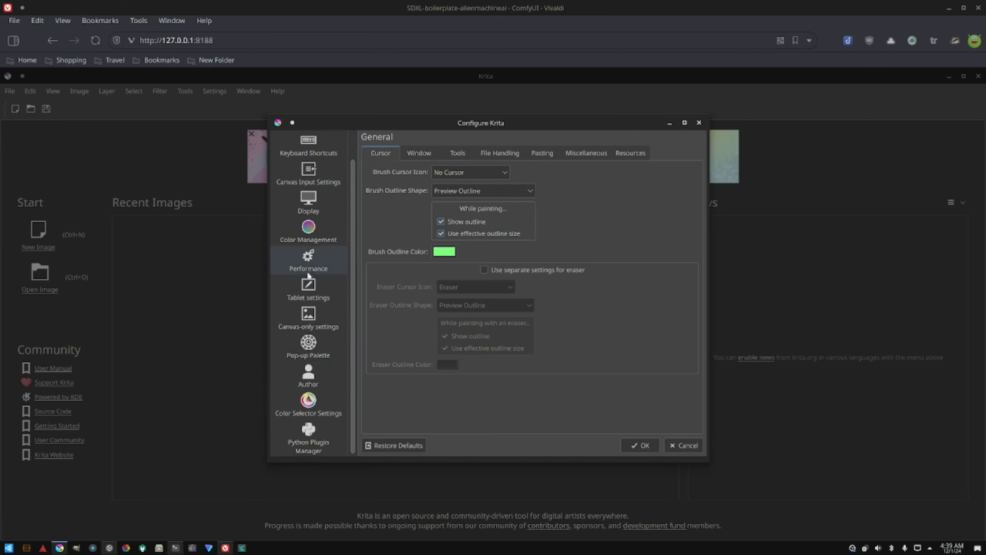
scroll(307, 423, "up", 1)
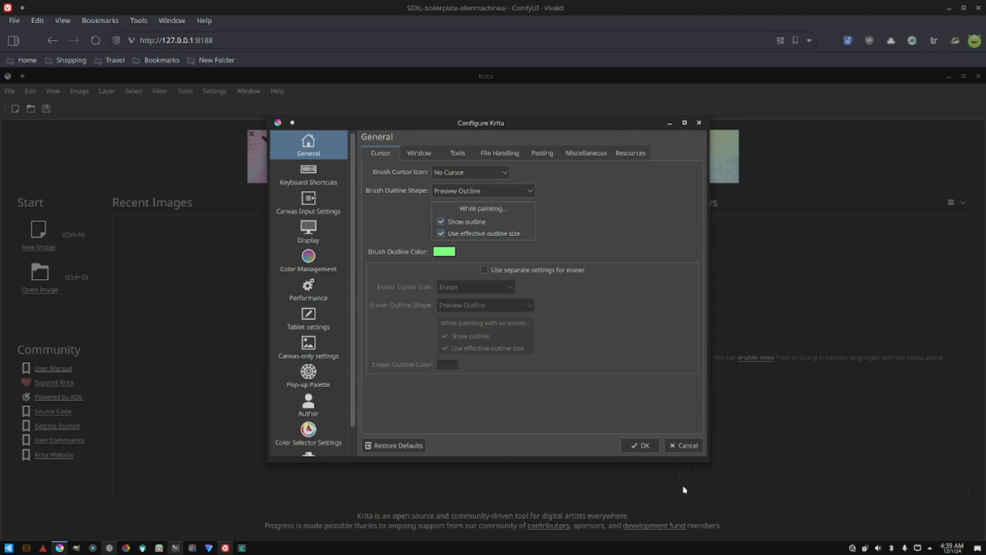
left_click(649, 445)
Step: Switch to the Vivaldi browser and read the Interstice plugin guide's instructions on installing the plugin and enabling the AI Image Generation docker
left_click(225, 548)
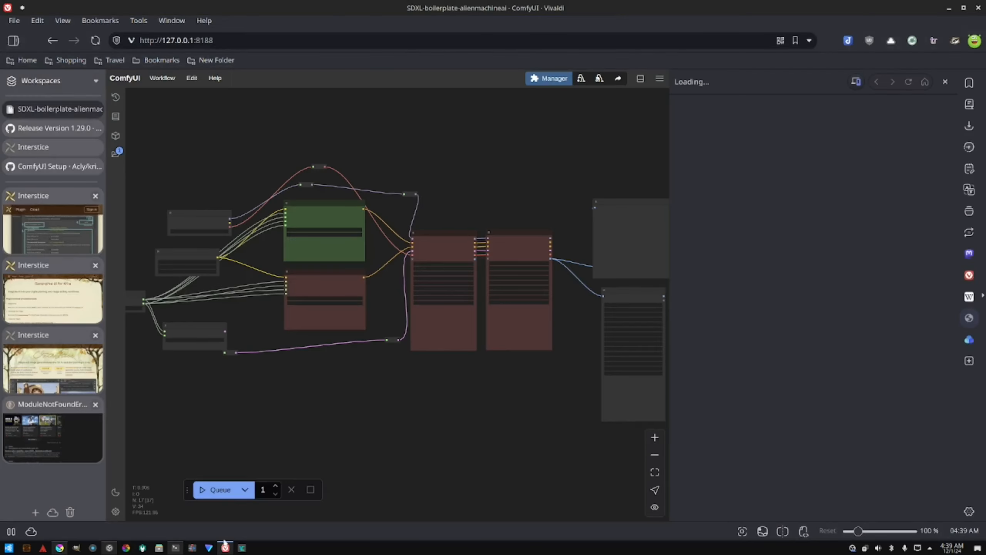
left_click(51, 193)
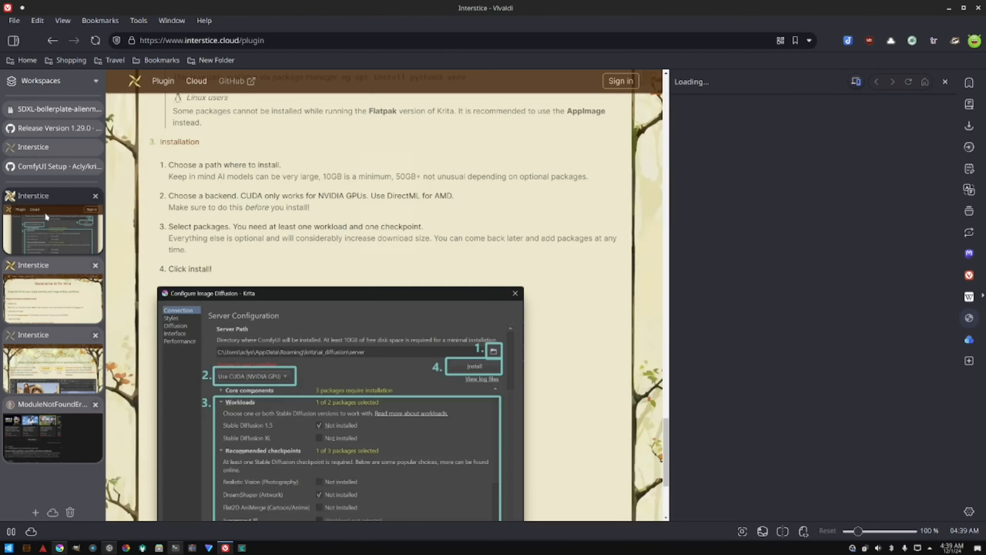
scroll(208, 231, "up", 10)
scroll(208, 231, "up", 15)
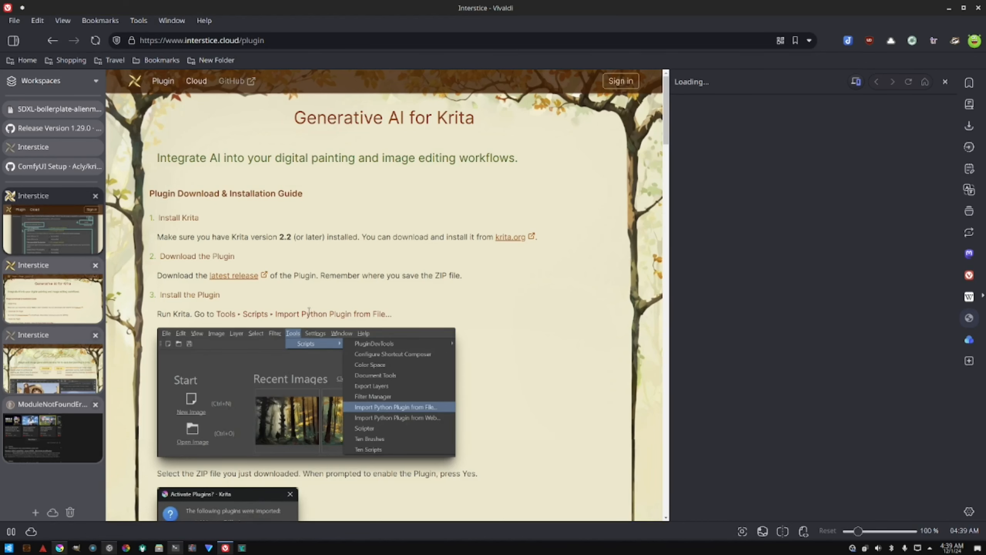
scroll(309, 311, "down", 5)
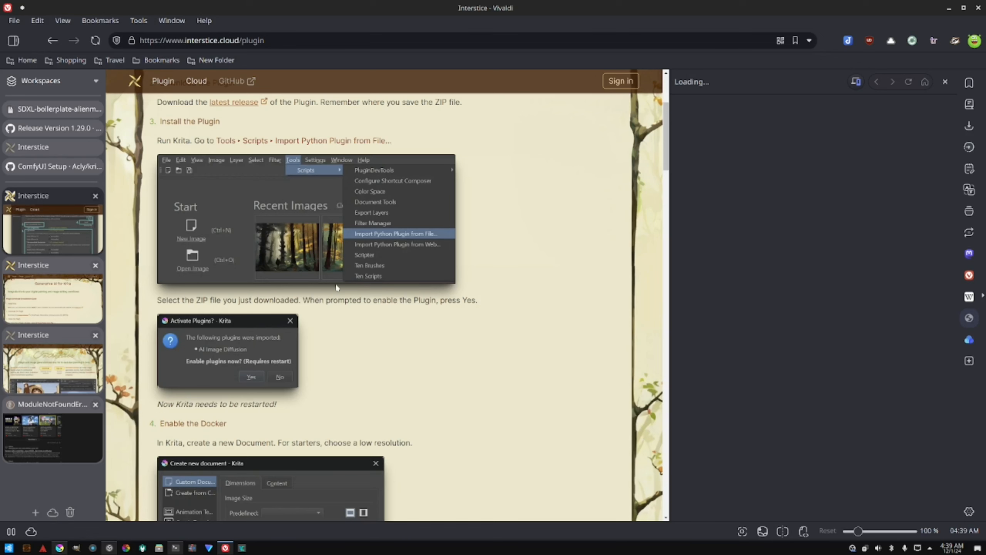
scroll(335, 295, "down", 3)
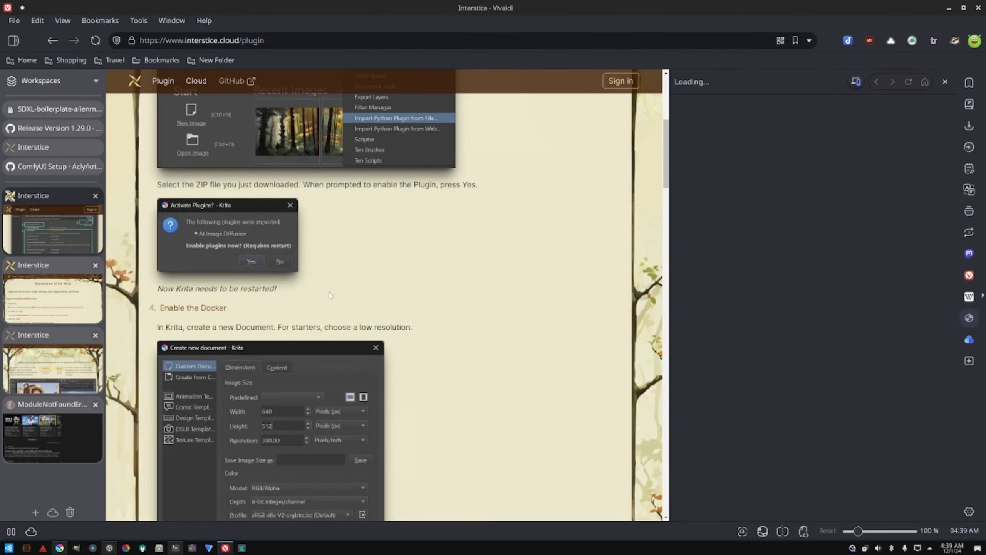
scroll(322, 295, "down", 2)
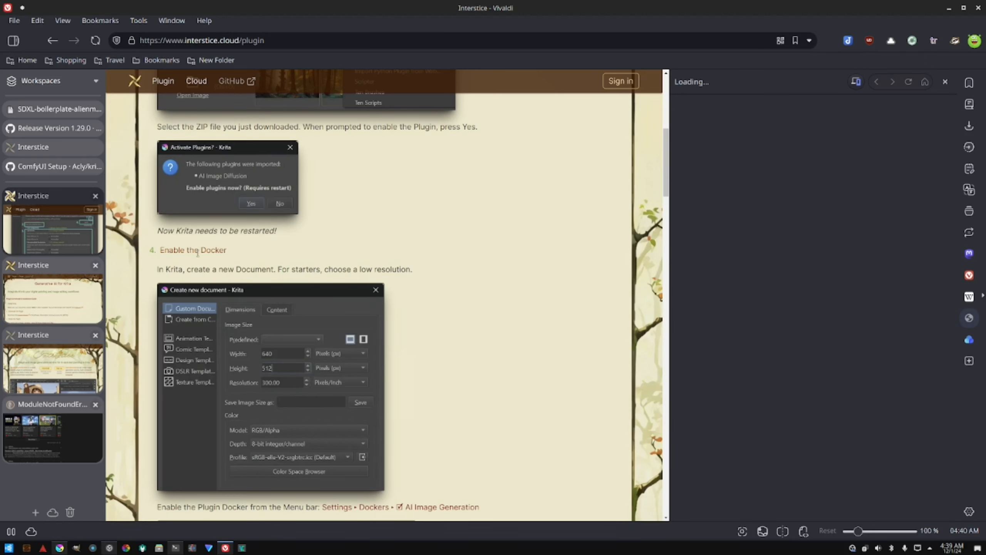
scroll(215, 268, "down", 3)
scroll(216, 263, "down", 2)
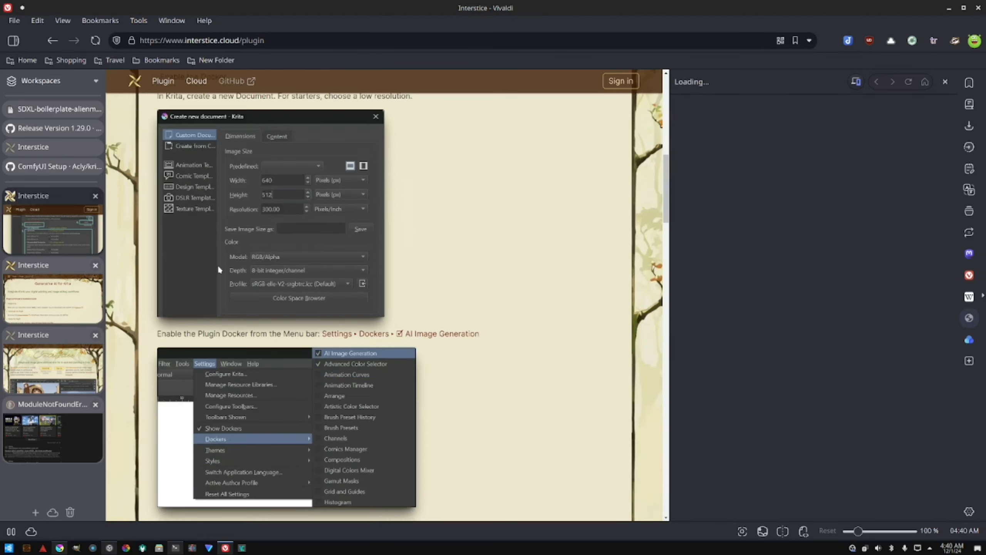
scroll(218, 265, "up", 2)
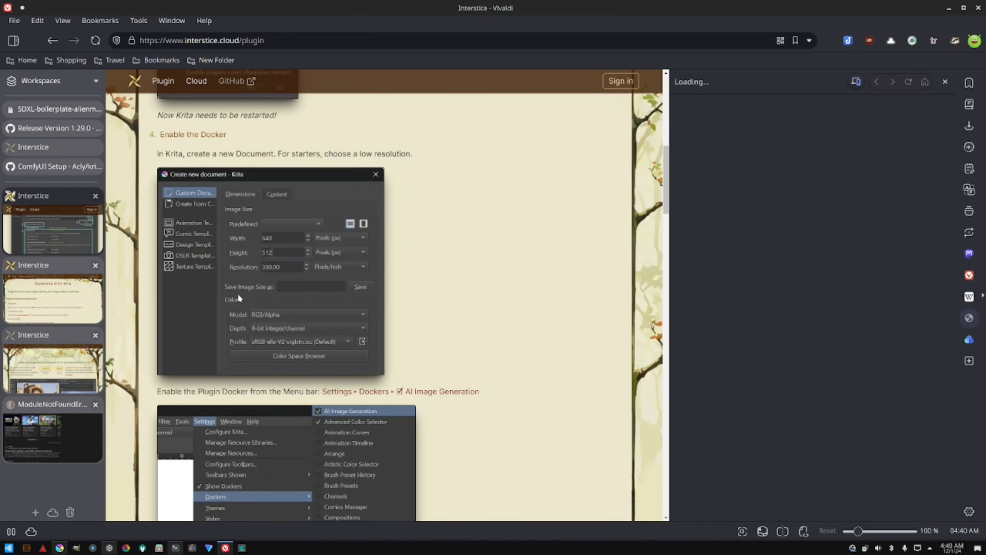
scroll(248, 301, "down", 2)
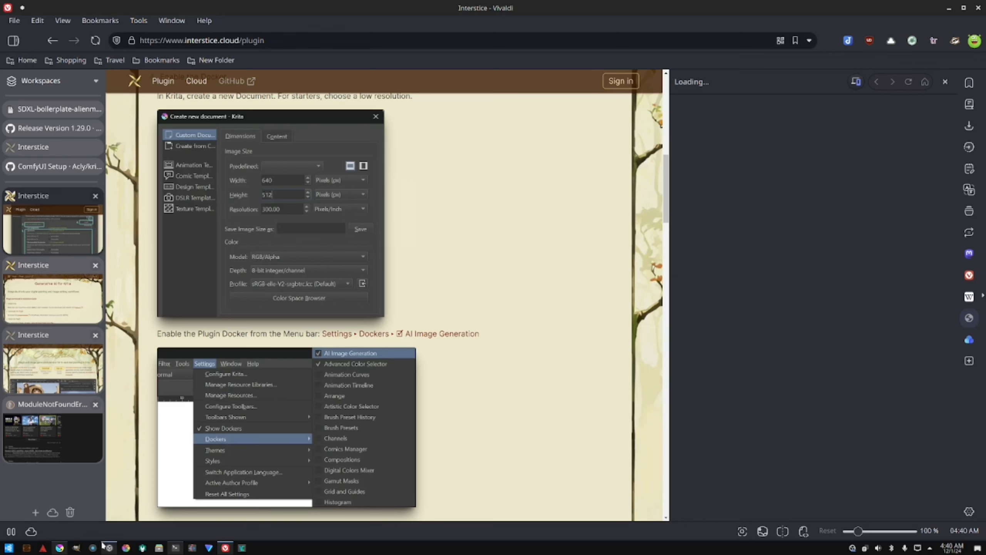
Step: Switch back to Krita, start a new custom document and look over the predefined image sizes
left_click(60, 548)
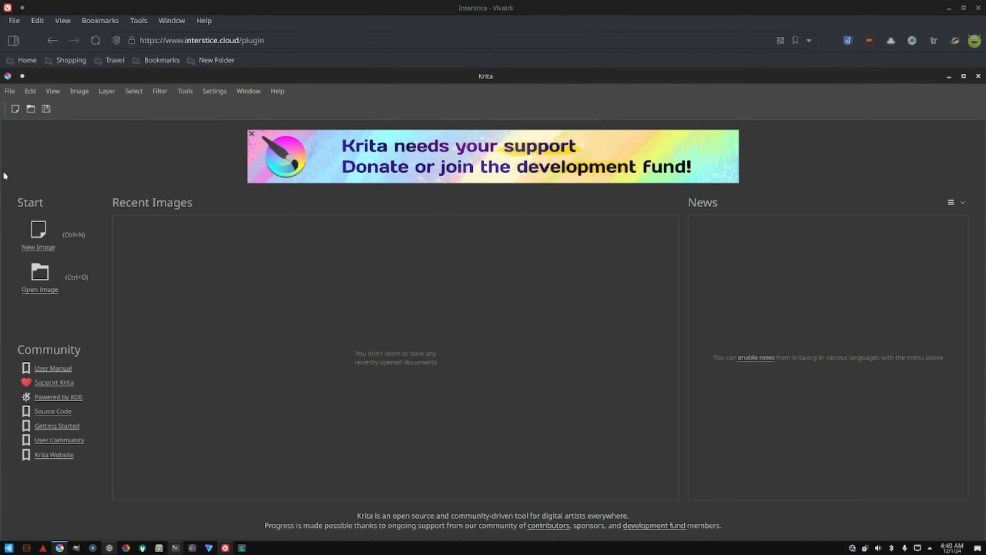
left_click(9, 91)
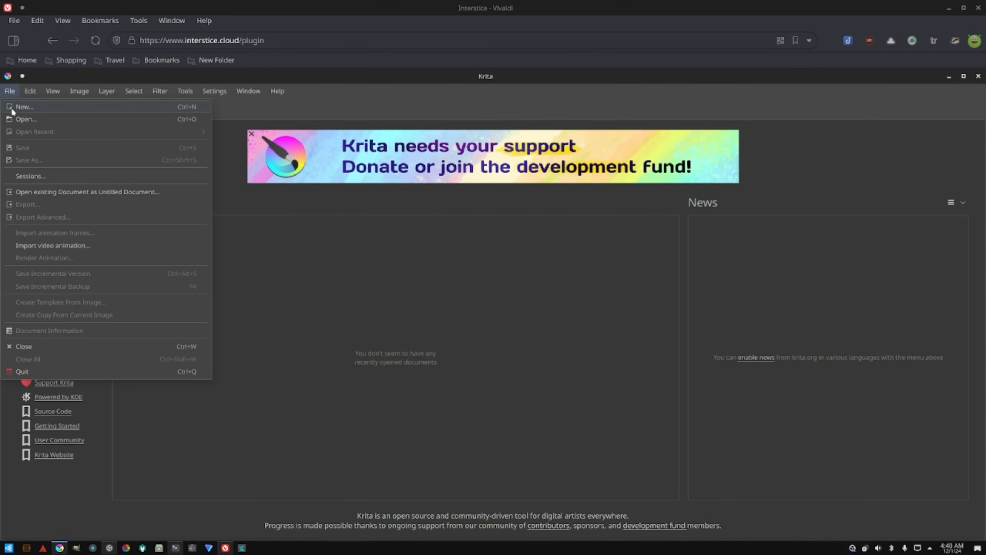
left_click(12, 110)
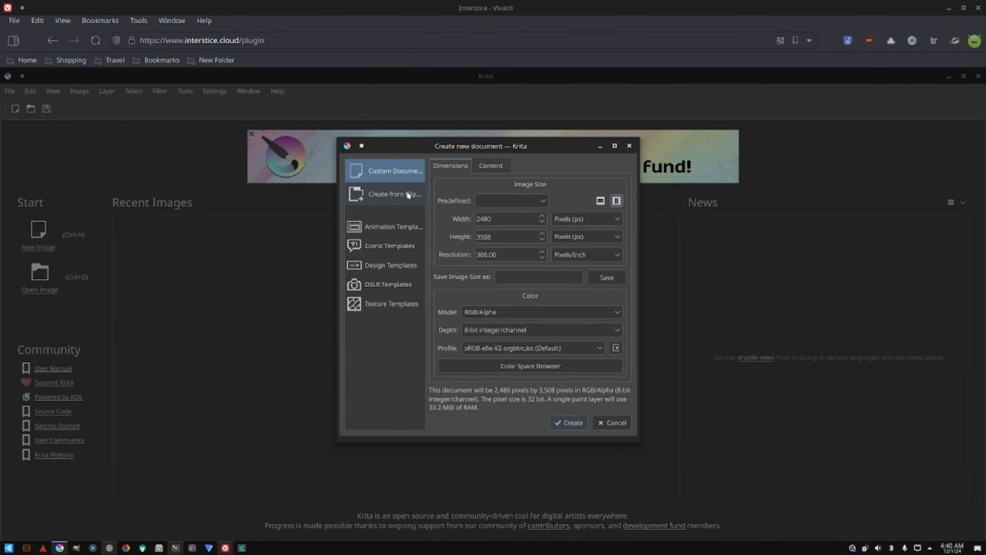
left_click_drag(409, 147, 390, 94)
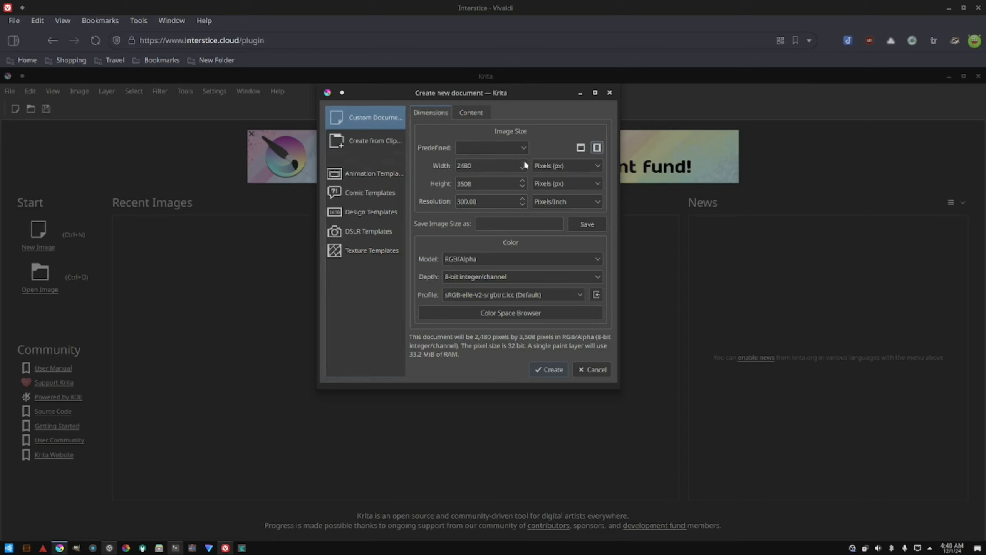
left_click(512, 144)
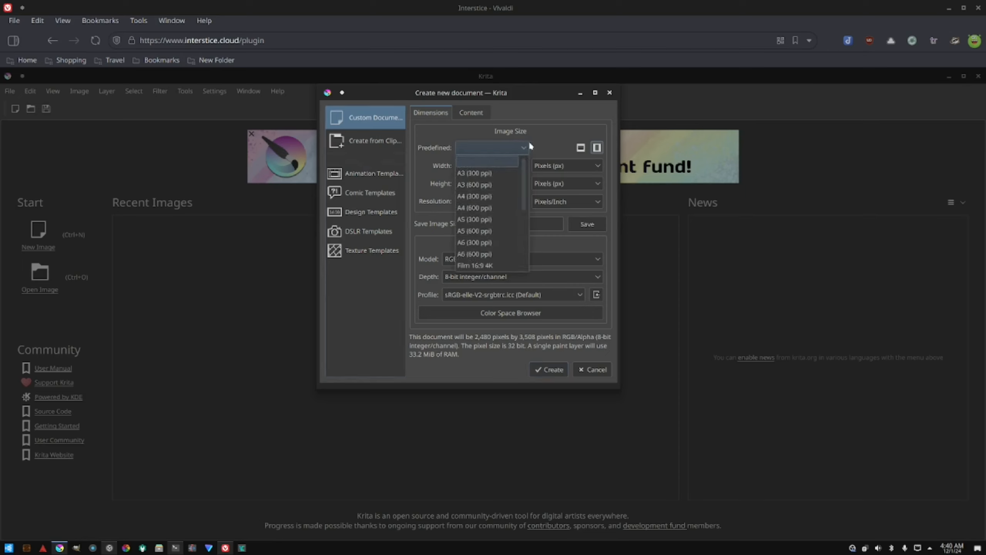
left_click(502, 136)
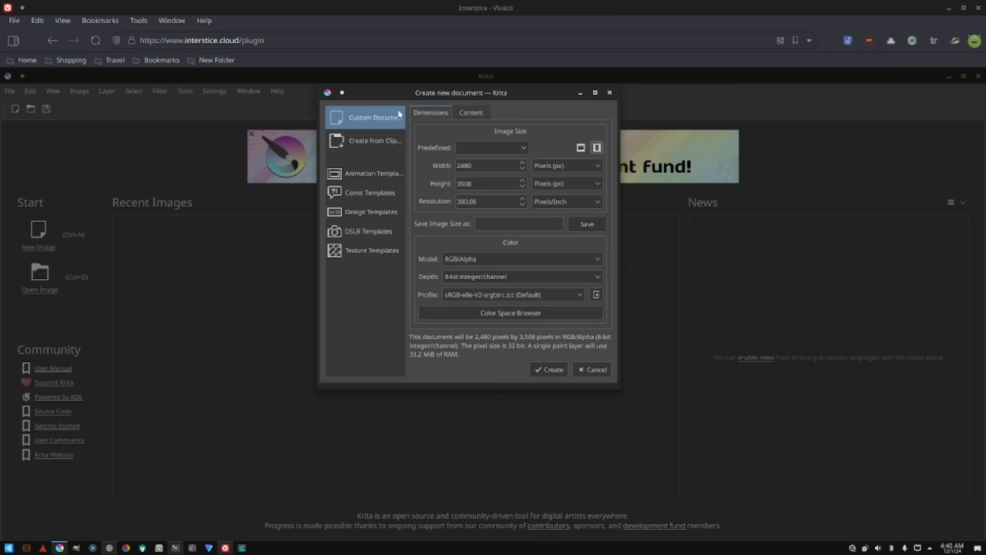
Step: Set the new document's width and height to 1024 pixels each
double_click(476, 166)
type("024")
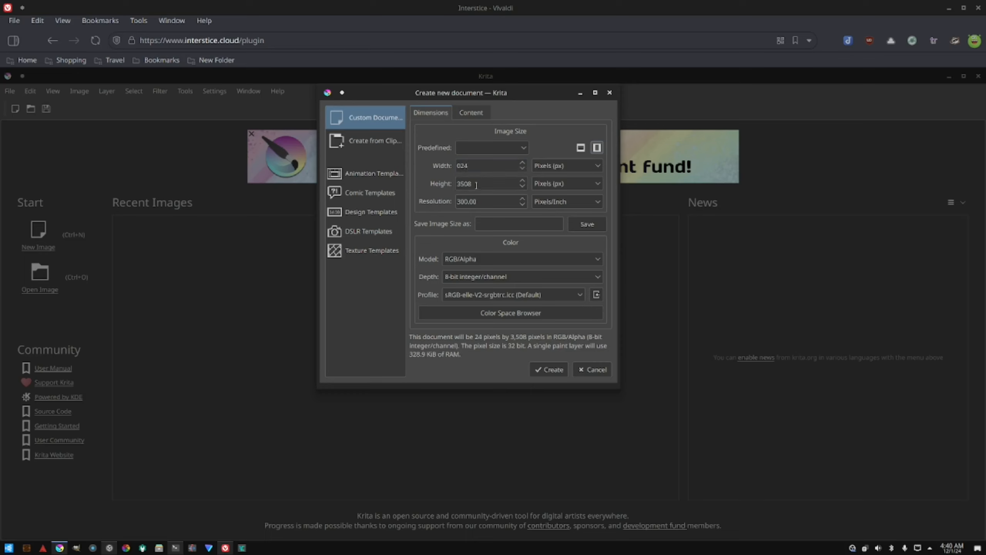
left_click(476, 186)
double_click(476, 168)
type("1024")
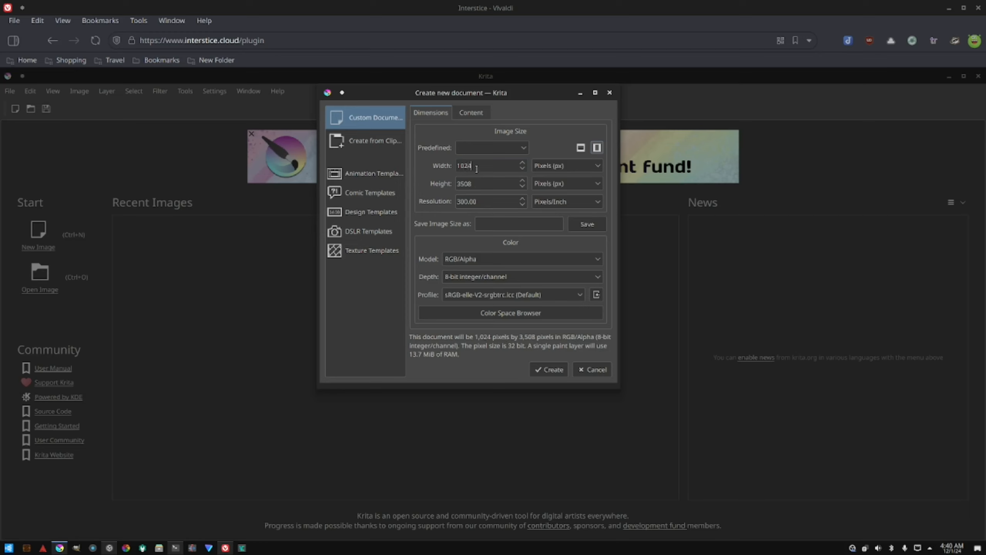
double_click(478, 181)
type("1")
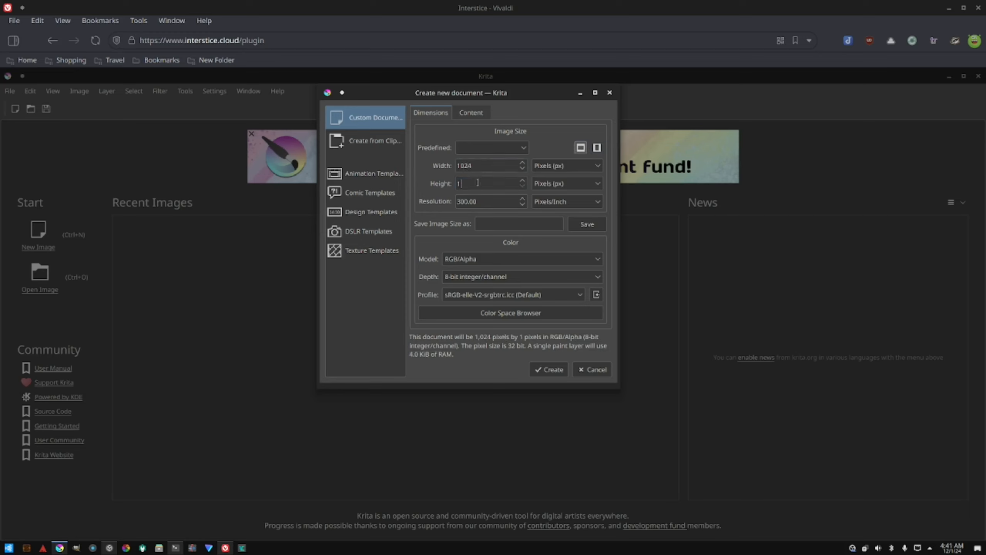
type("024")
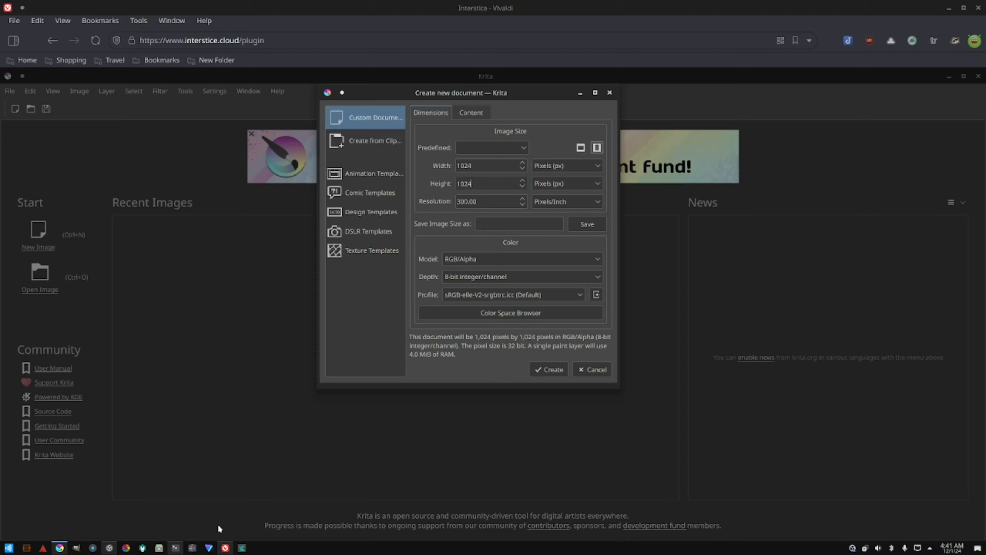
Step: Switch to the Vivaldi browser and review the Interstice guide's steps on document resolution, enabling the docker and configuring image generation
left_click(226, 548)
scroll(297, 366, "down", 7)
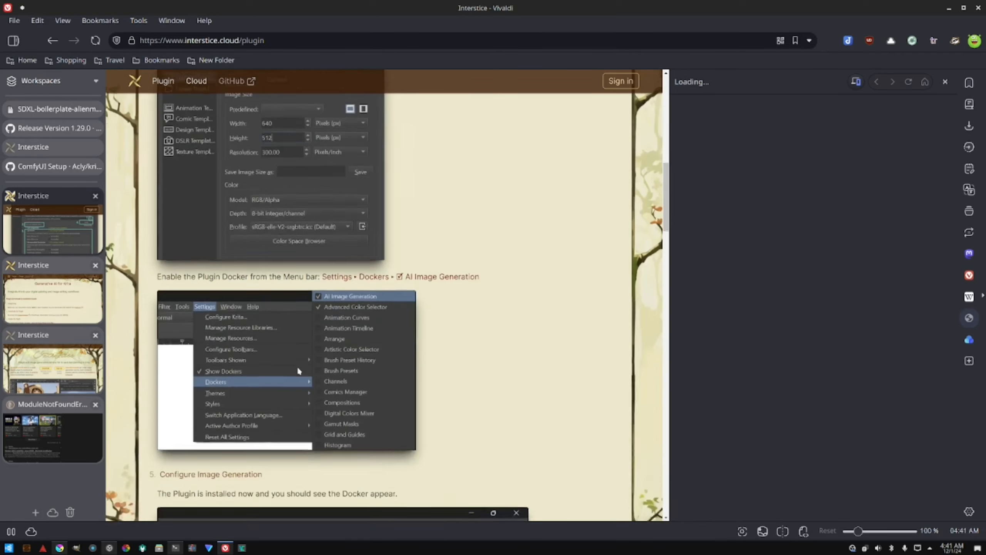
scroll(313, 353, "down", 7)
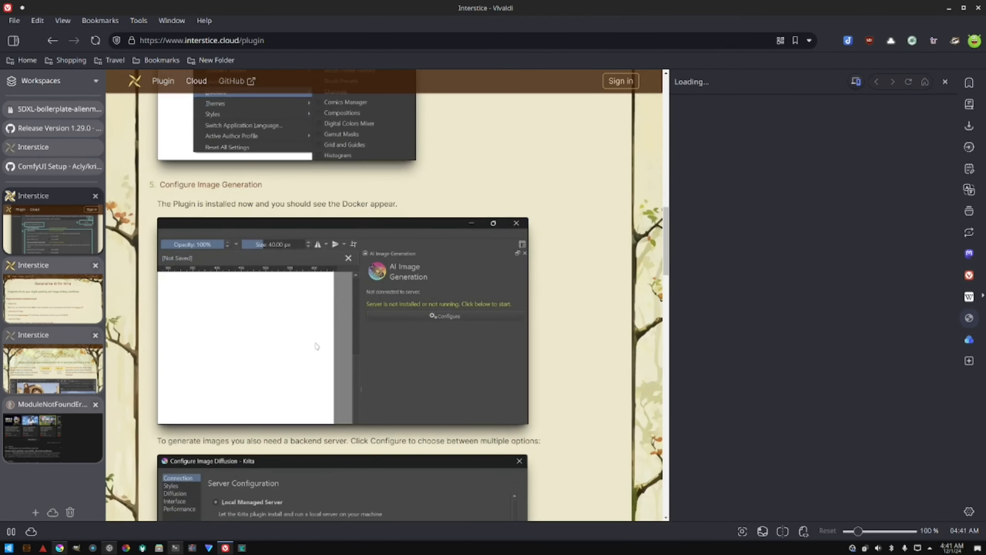
scroll(328, 359, "up", 15)
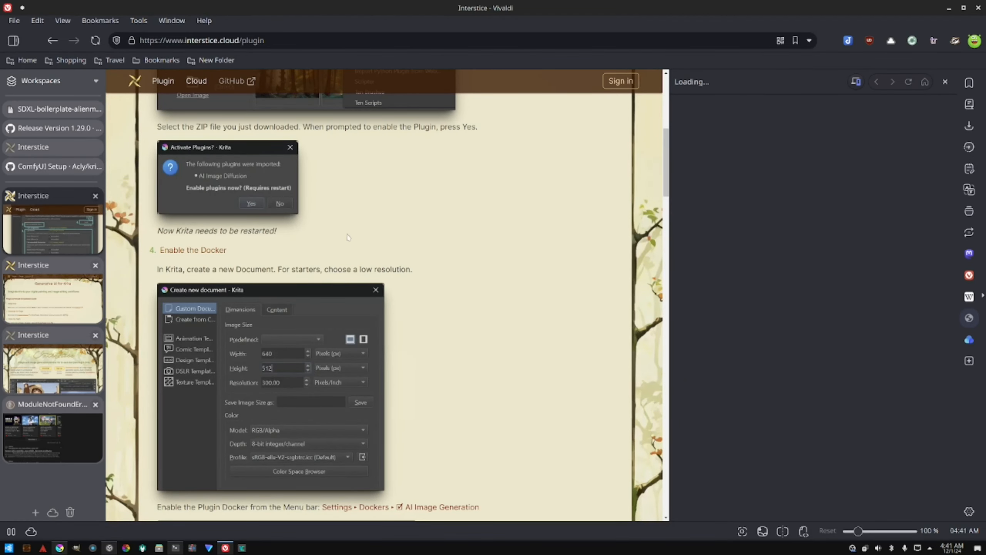
scroll(337, 194, "up", 6)
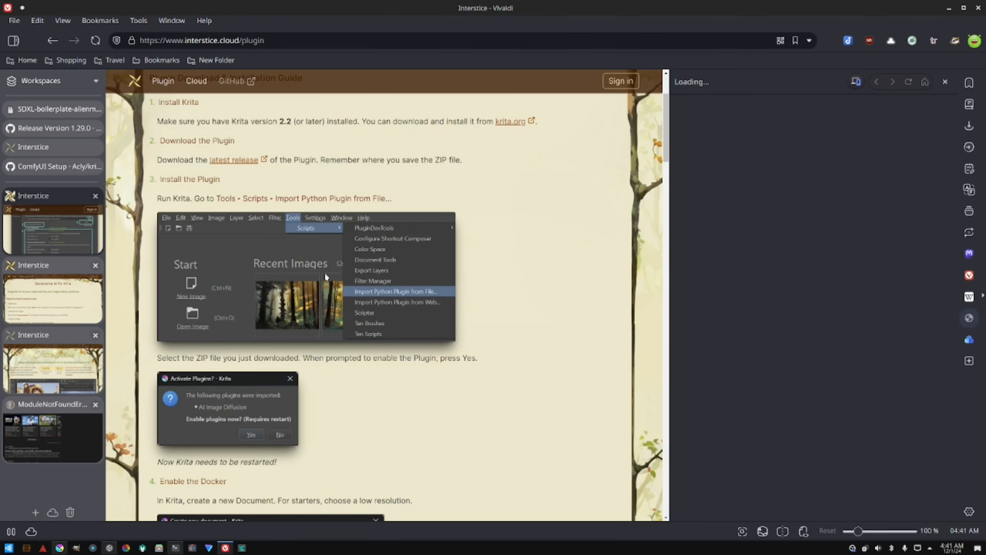
scroll(324, 268, "up", 3)
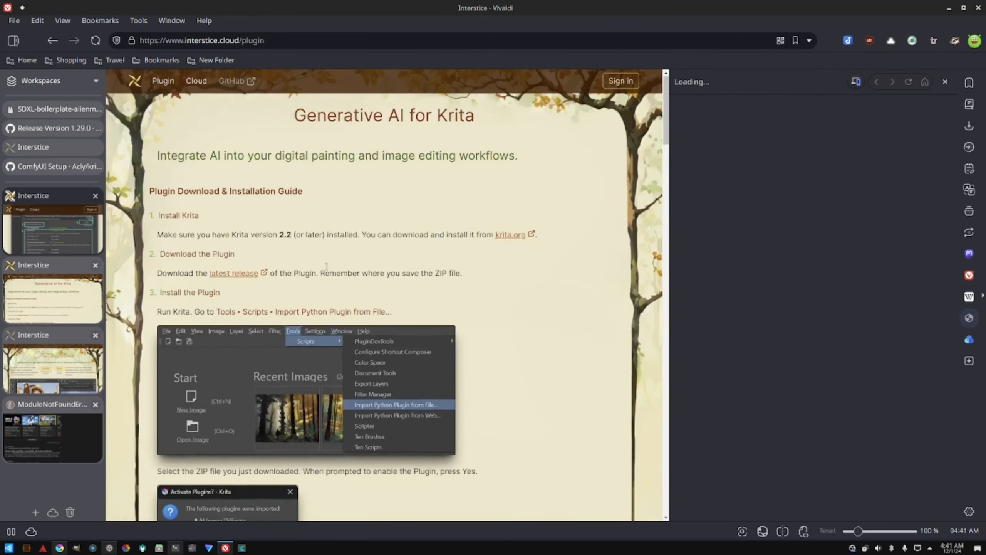
scroll(325, 266, "down", 7)
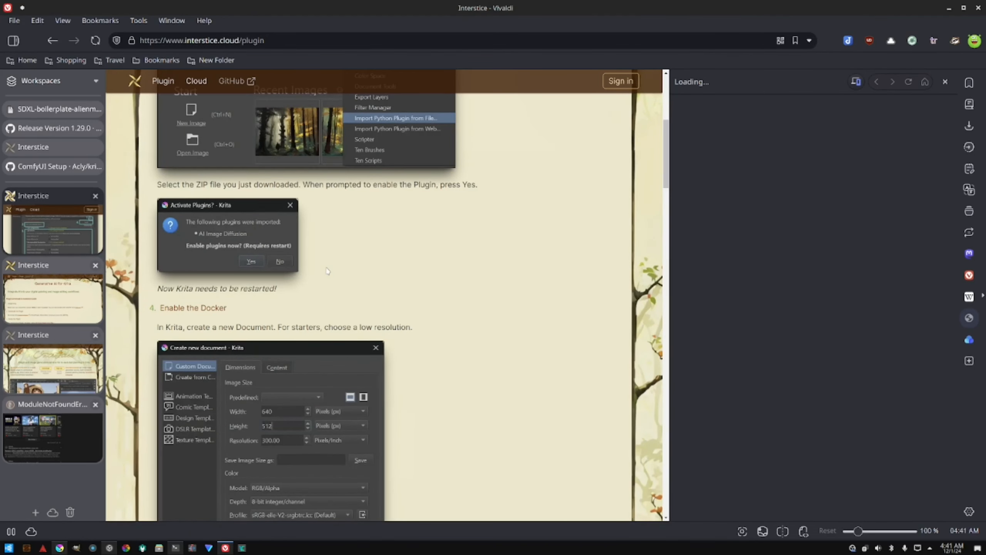
scroll(328, 270, "down", 1)
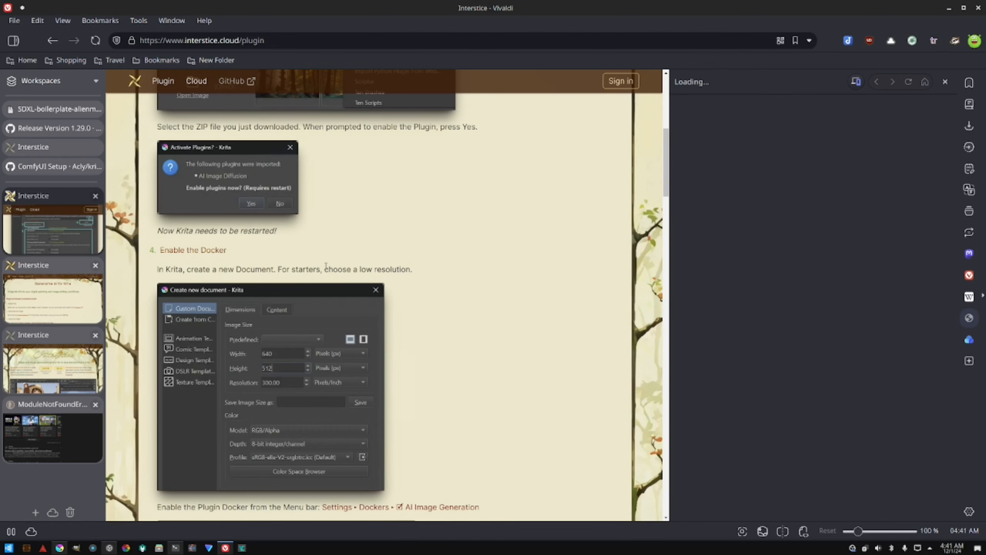
scroll(326, 266, "down", 1)
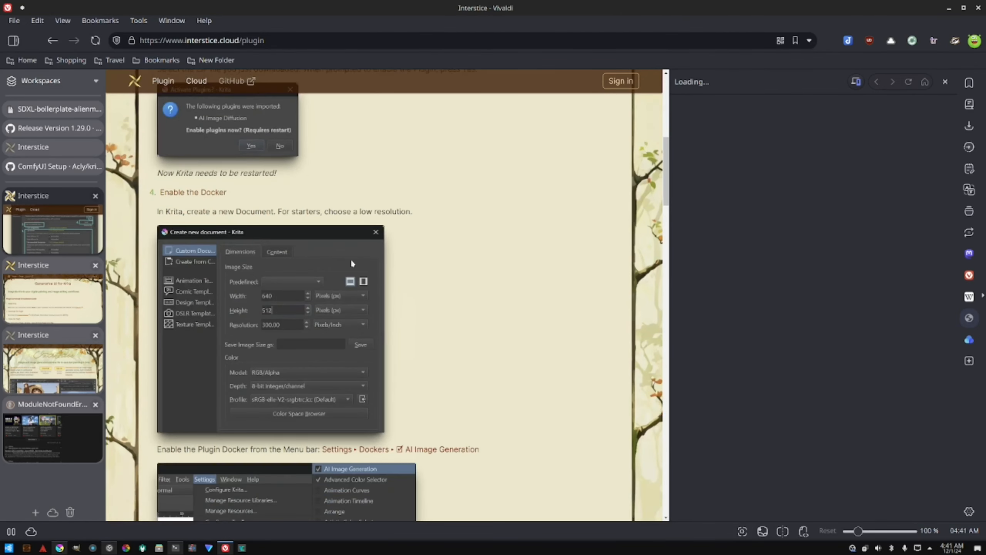
triple_click(387, 216)
Step: Switch back to Krita and set the new document's size to 640 pixels wide and 512 pixels high
key("alt+Tab")
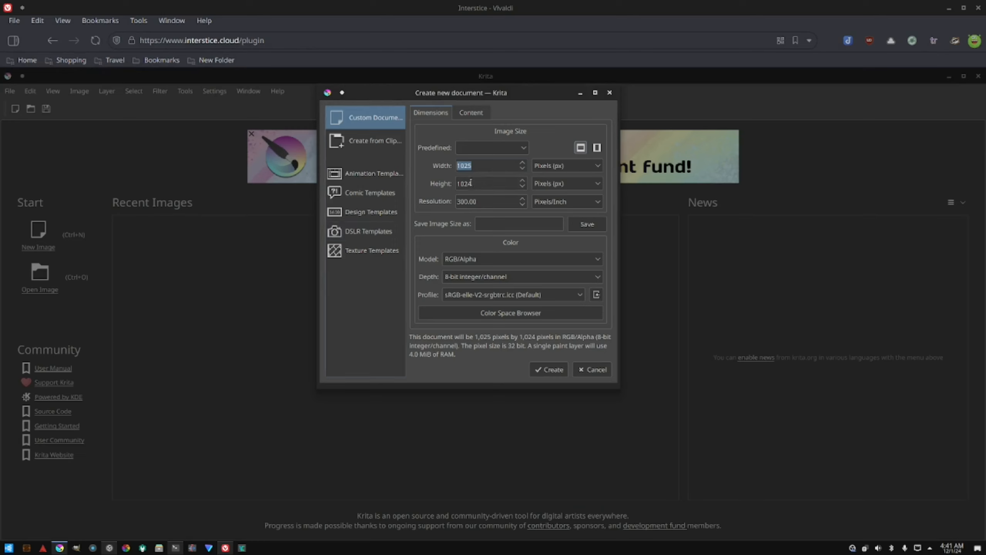
type("640")
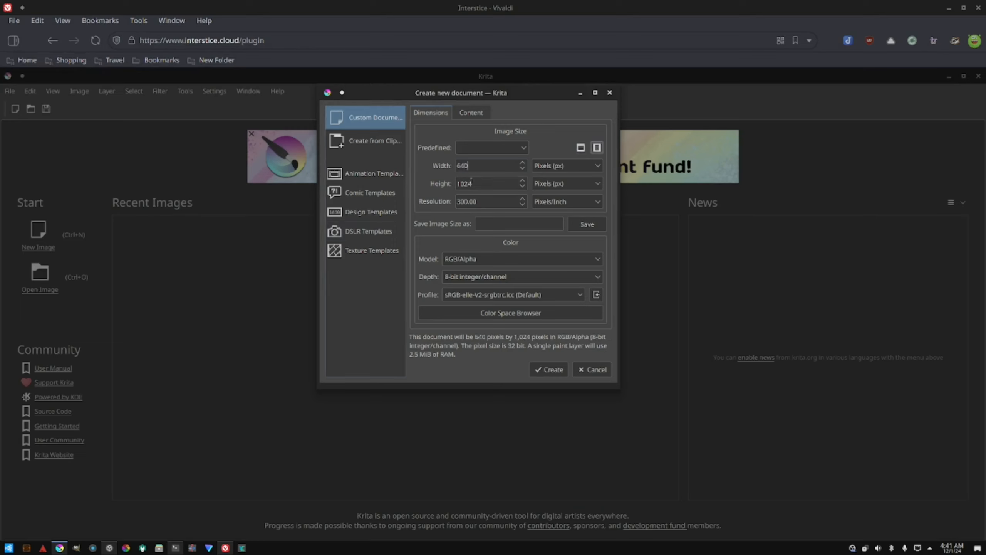
double_click(474, 183)
type("5")
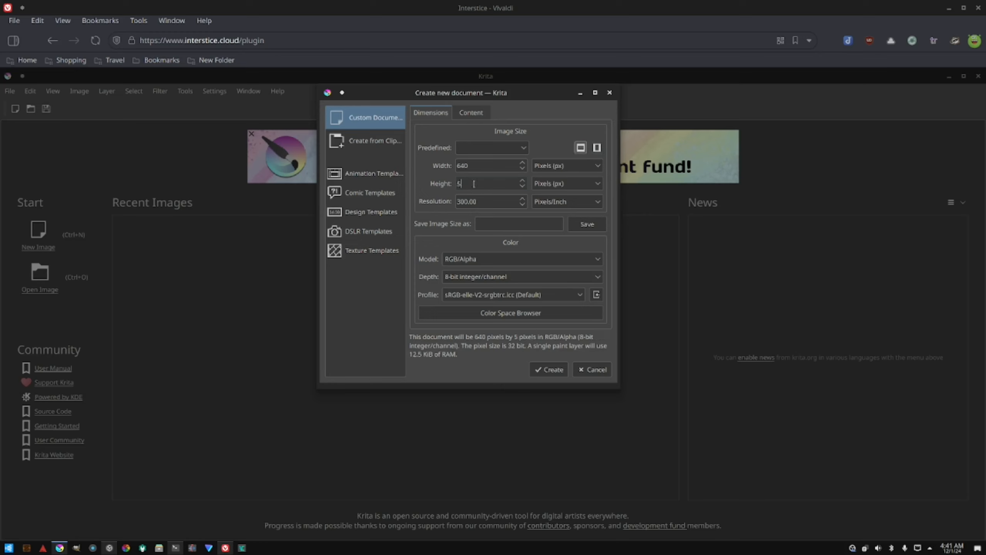
type("12")
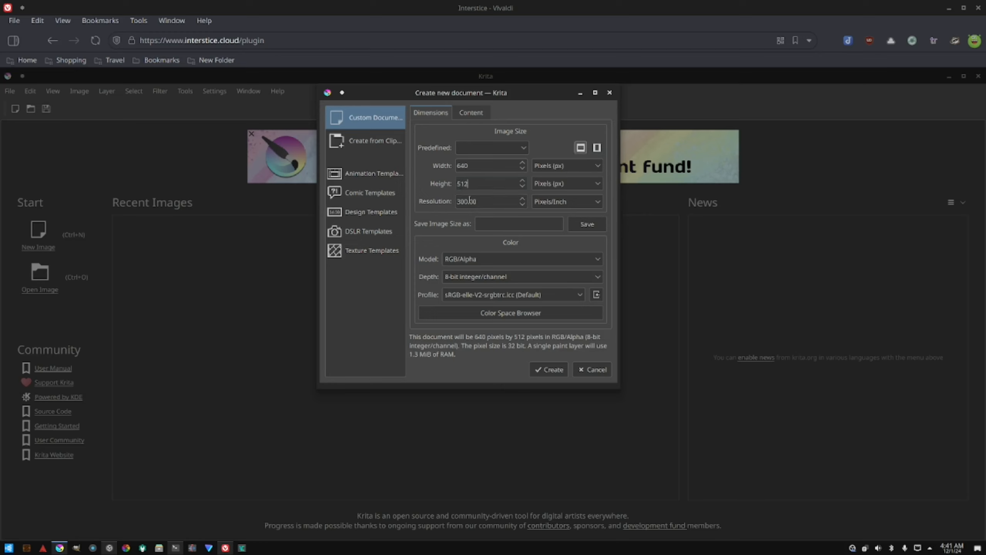
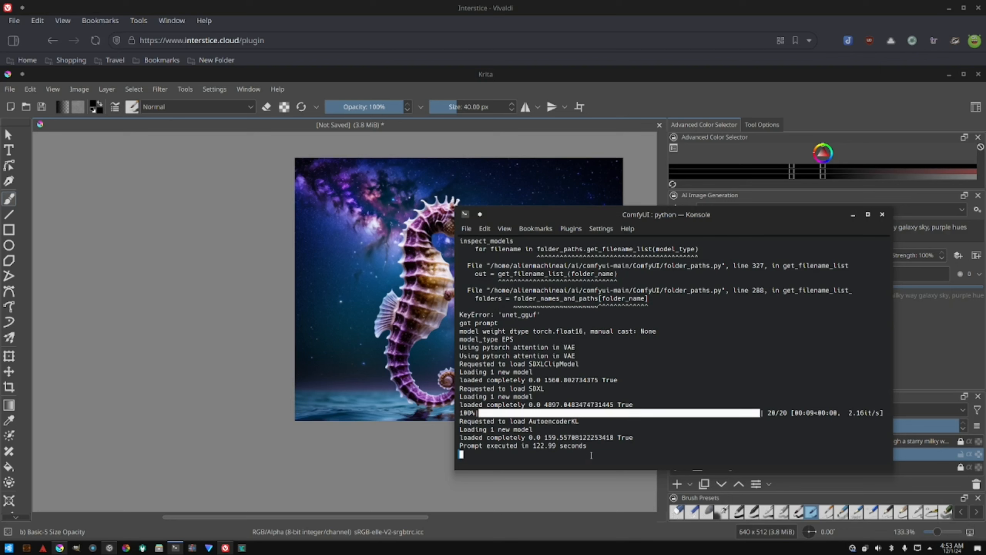
Step: Minimize the Konsole window and examine the generated seahorse image on the canvas up close and as a whole
left_click(852, 217)
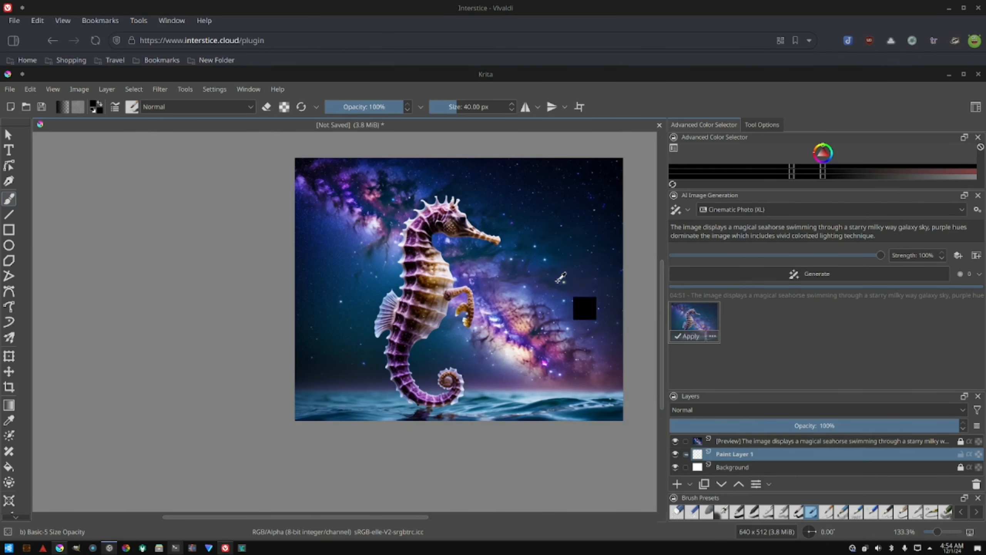
scroll(555, 291, "up", 1)
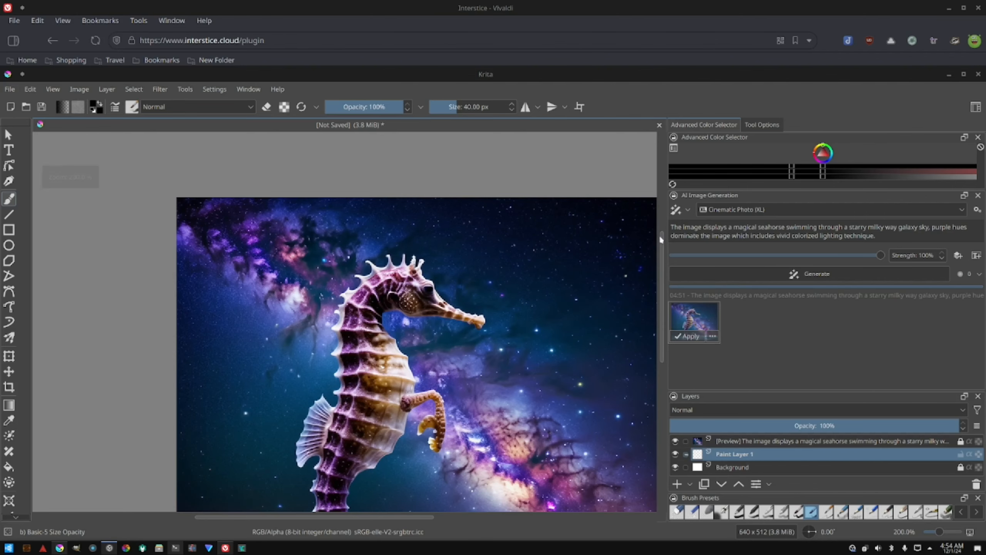
scroll(661, 249, "down", 3)
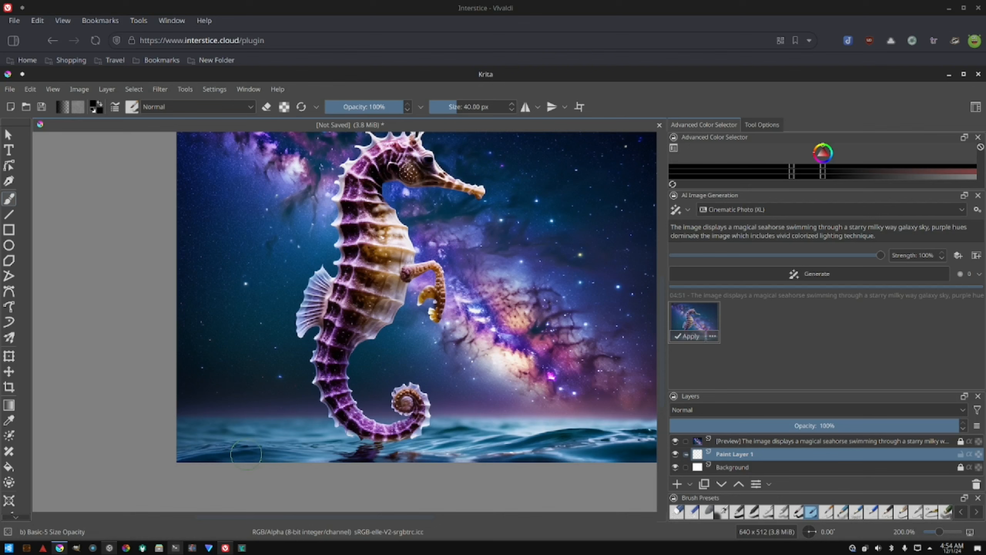
left_click_drag(284, 514, 307, 515)
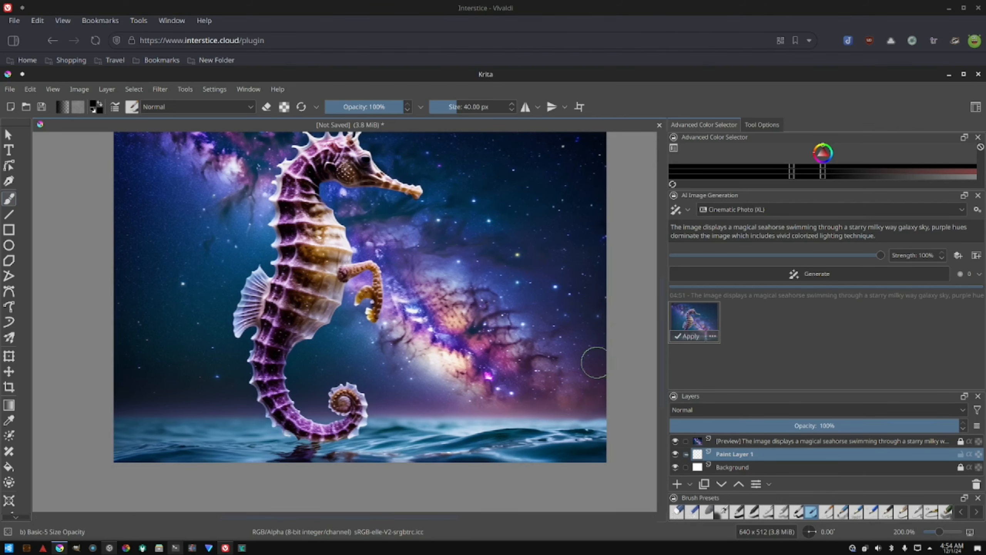
left_click_drag(660, 339, 661, 325)
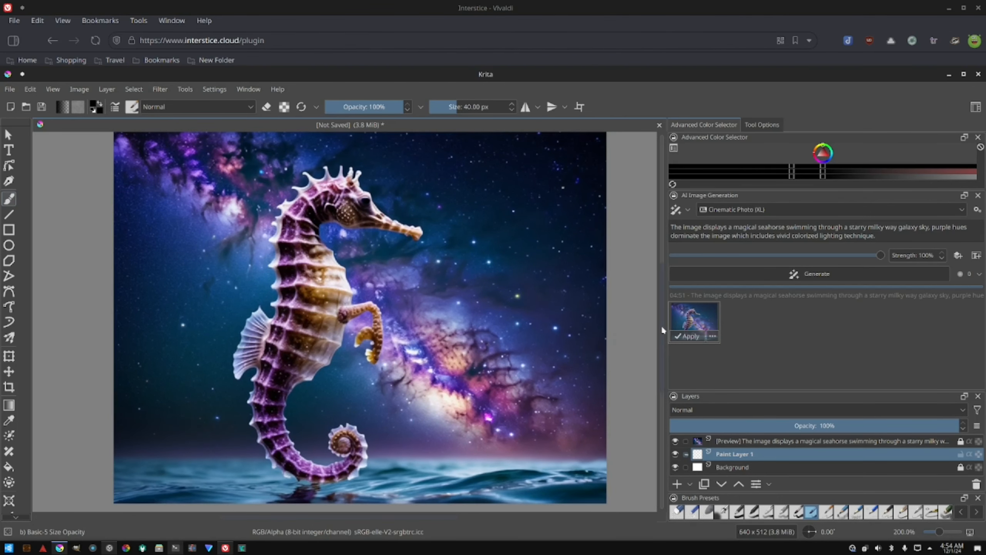
key("ctrl")
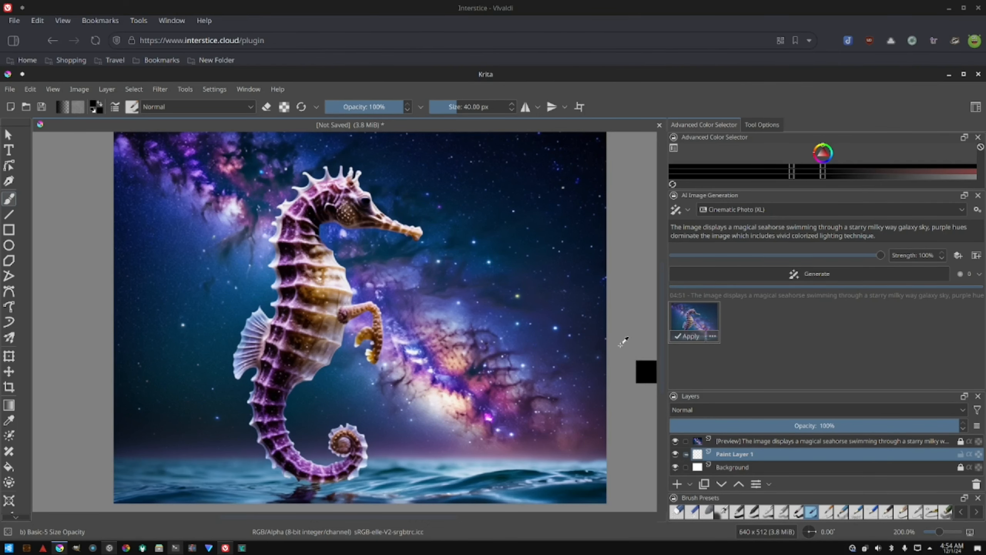
scroll(620, 345, "down", 2)
scroll(618, 344, "up", 1)
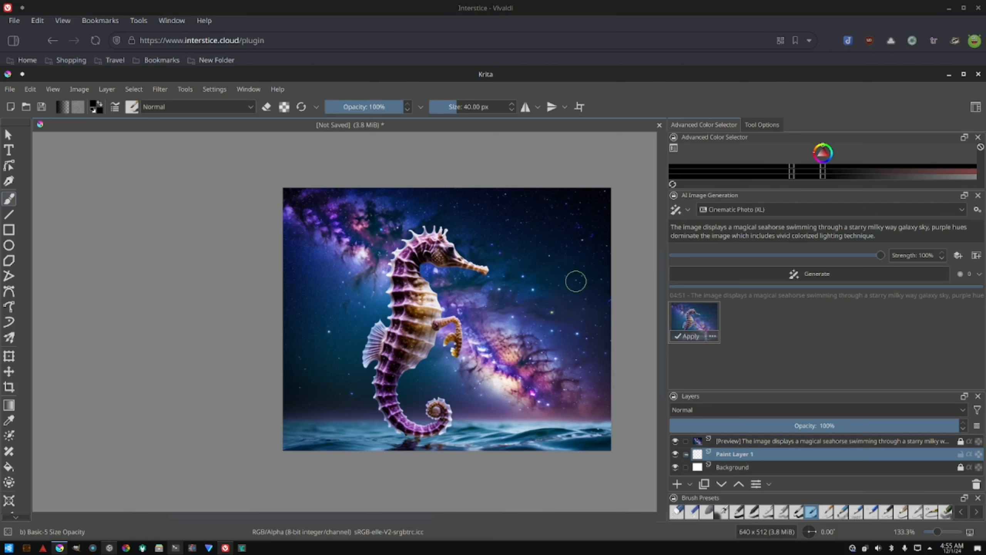
Step: Apply the generated seahorse image as a layer and add two prompt regions, one for that layer and one new empty region
left_click(688, 336)
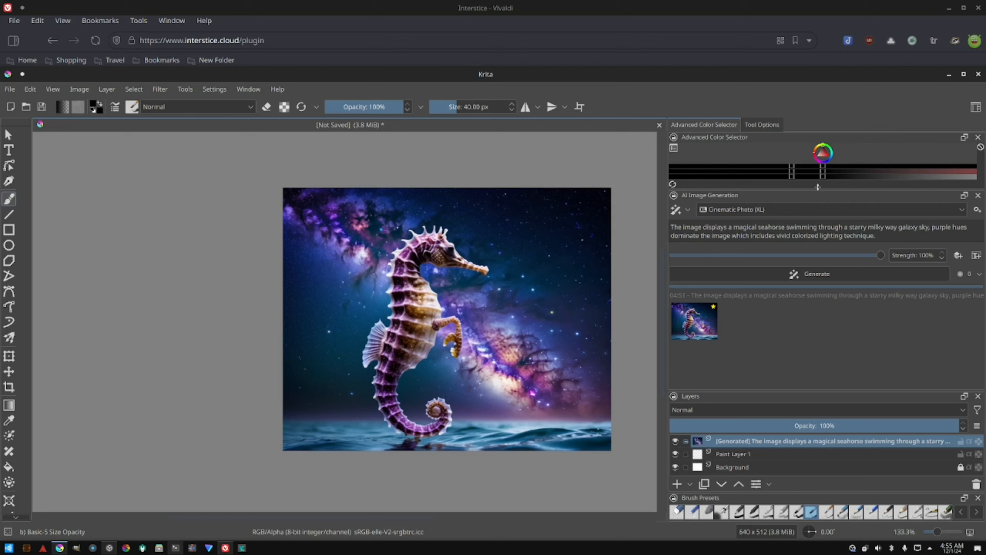
left_click(977, 256)
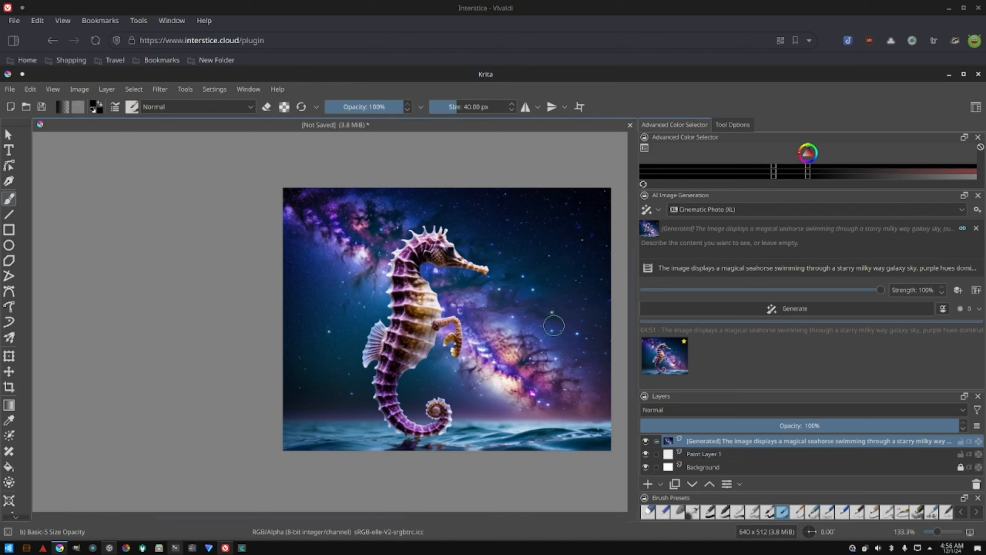
left_click(976, 290)
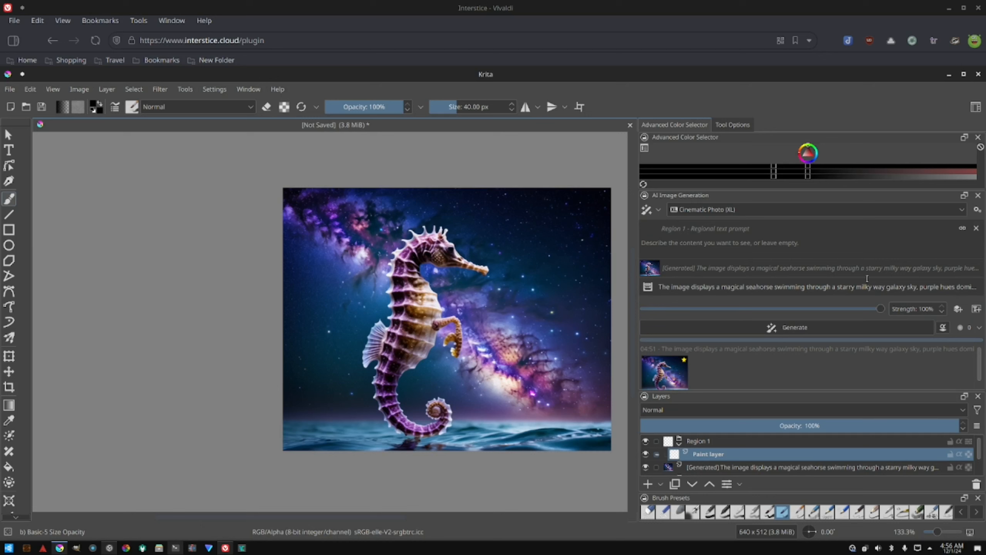
Step: Compare the regional prompt entries of Region 1 and the generated seahorse layer
left_click(772, 267)
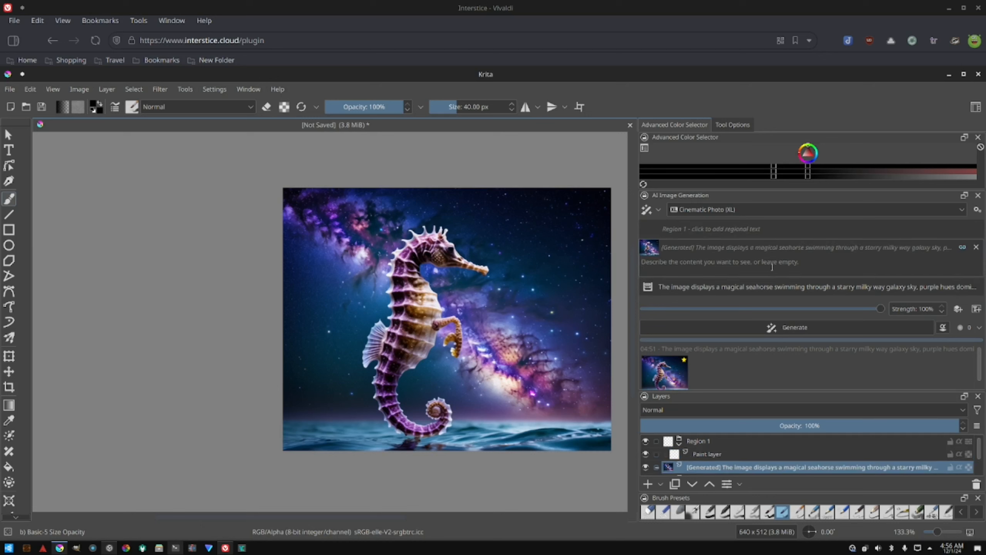
left_click(756, 229)
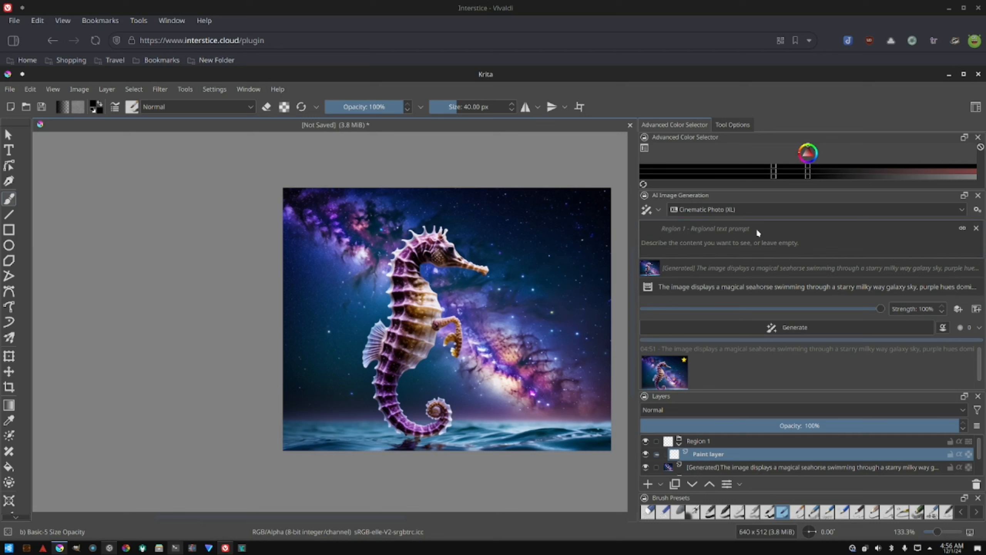
left_click(762, 264)
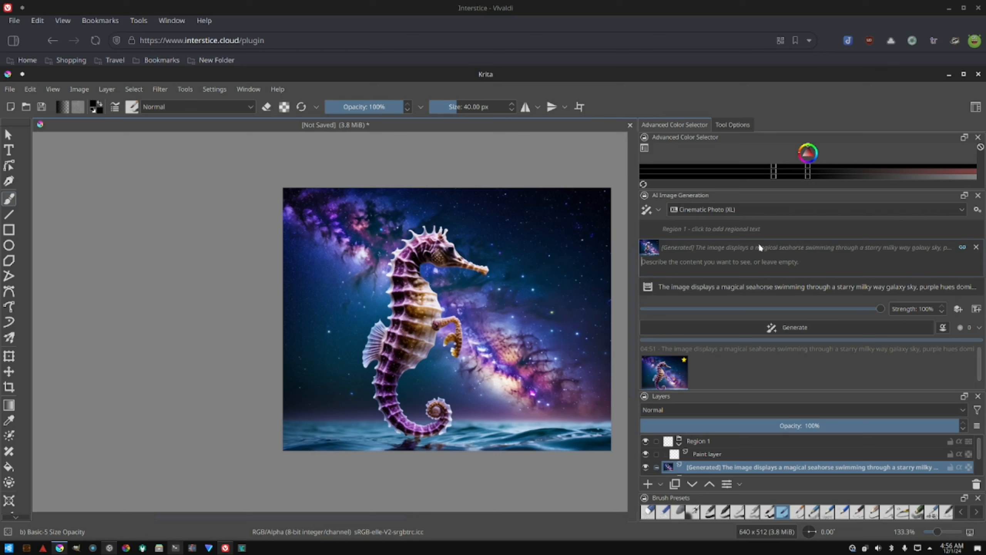
left_click(760, 229)
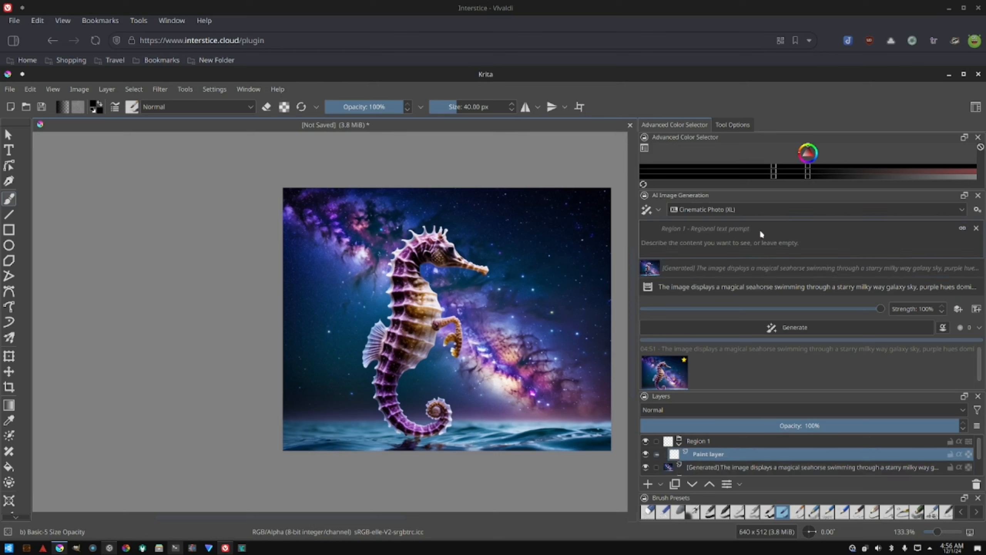
left_click(755, 264)
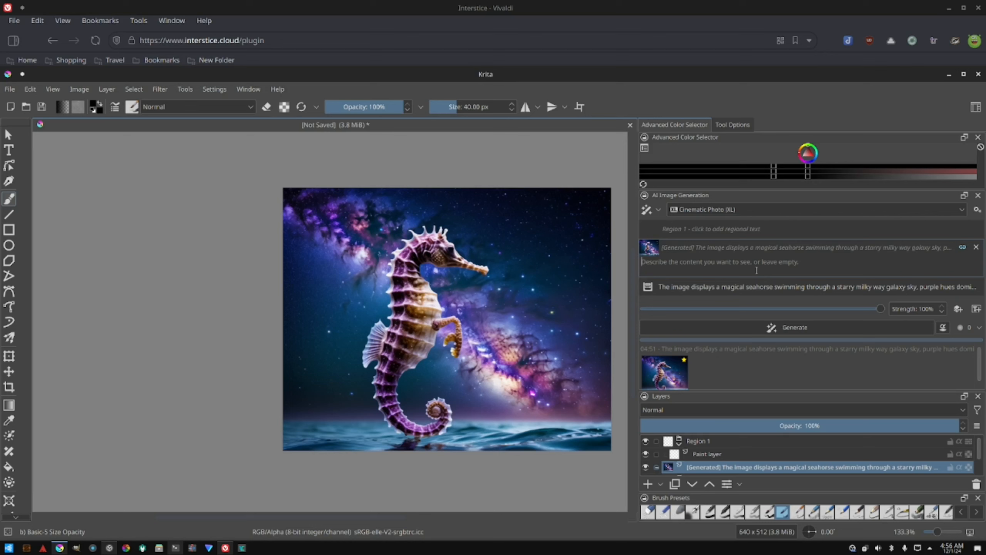
Step: Set Region 1's regional prompt to "Containg orange bursting light, vividly flowing from the source"
left_click(750, 231)
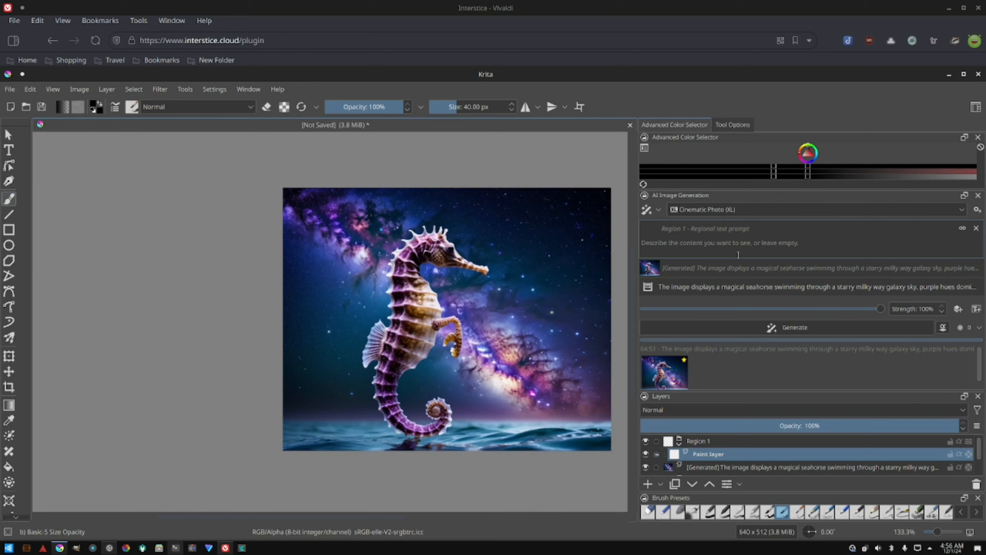
type("C")
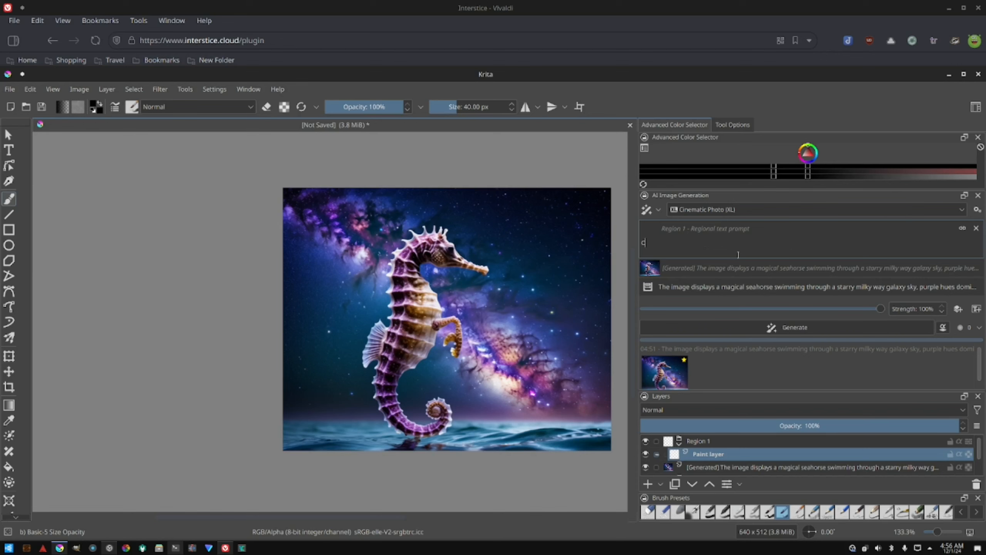
type("ontaing orange bursting light, vividly flowing from")
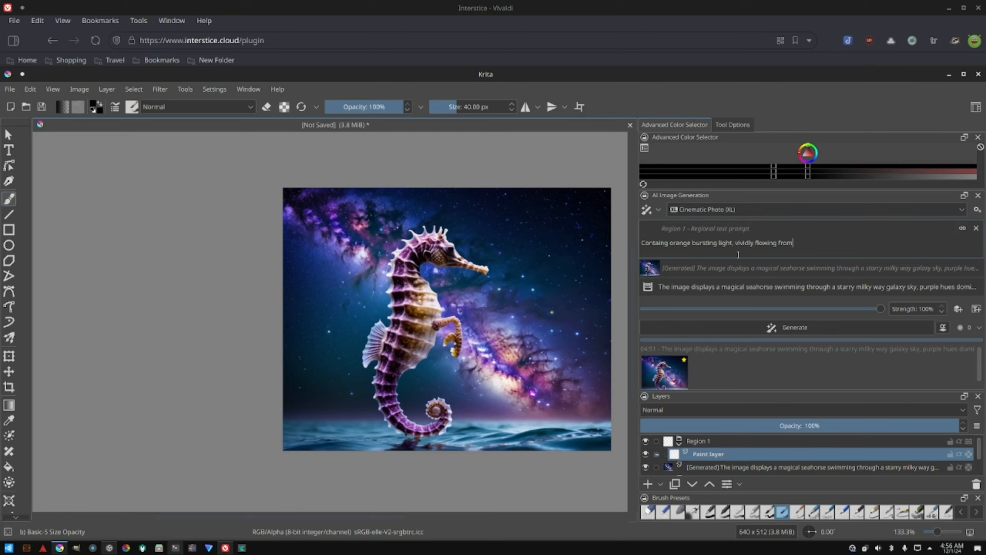
type(" the source")
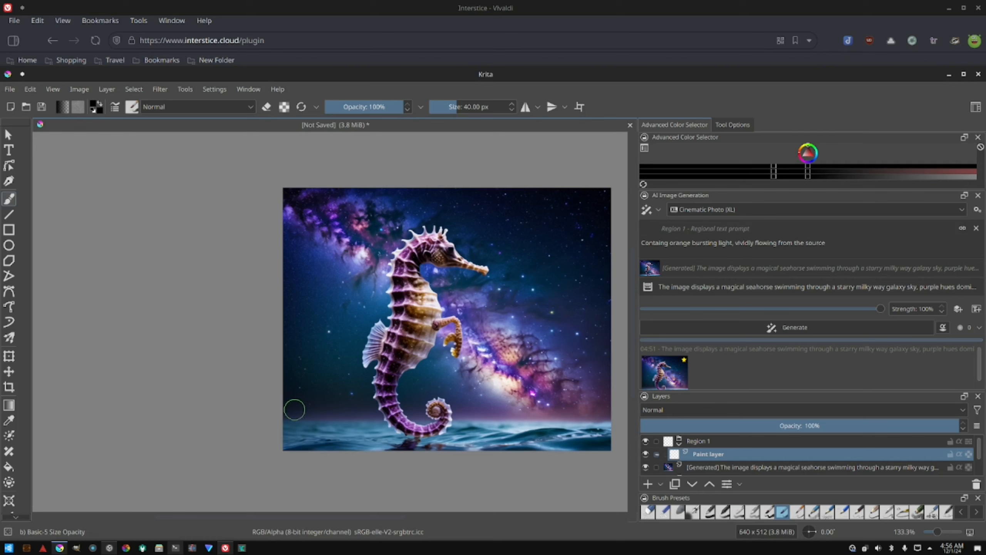
Step: Try a black brush stroke across the lower part of the image beside the seahorse's tail, and undo it
left_click_drag(287, 411, 369, 412)
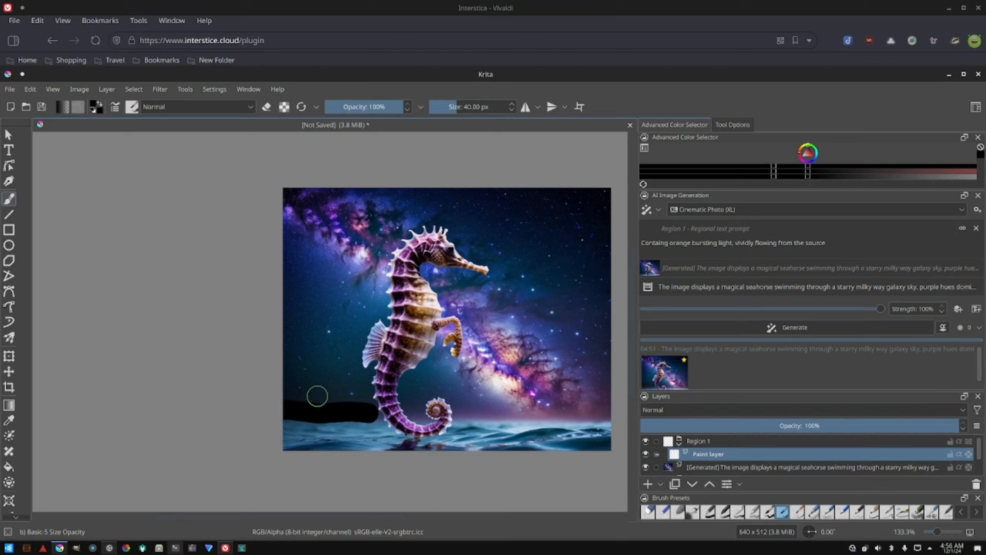
key("ctrl+z")
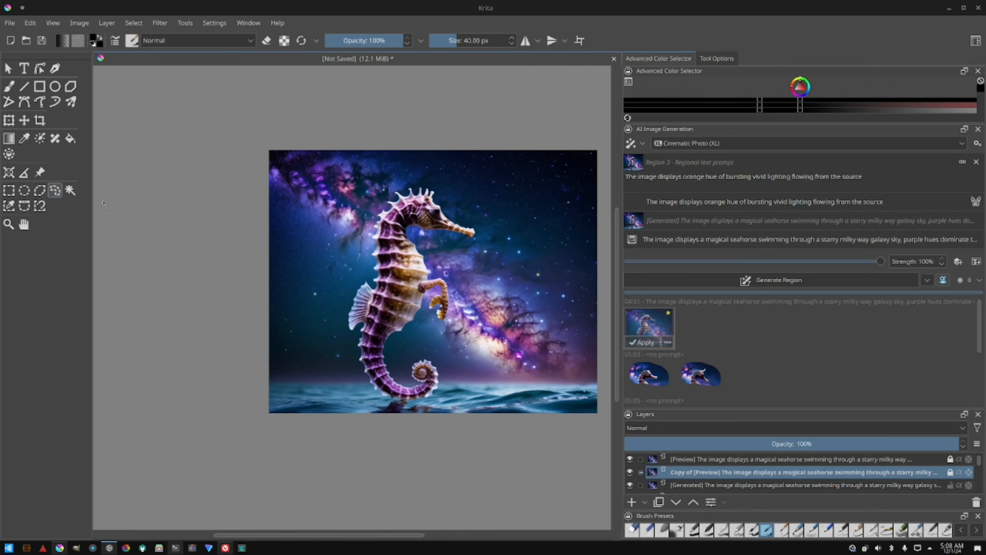
Step: Outline the whole seahorse with a freehand selection and add a prompt region for the copied preview layer
left_click(56, 192)
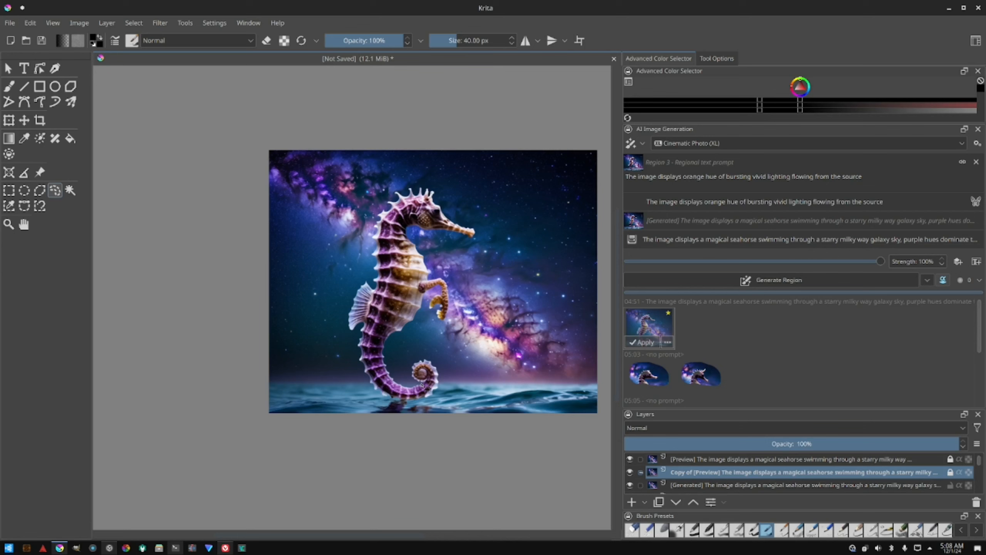
mouse_move(427, 389)
left_mouse_down()
mouse_move(406, 380)
mouse_move(406, 367)
mouse_move(431, 359)
mouse_move(443, 365)
mouse_move(433, 394)
mouse_move(406, 398)
mouse_move(357, 378)
mouse_move(341, 319)
mouse_move(372, 219)
mouse_move(387, 196)
mouse_move(414, 187)
mouse_move(439, 194)
mouse_move(442, 209)
mouse_move(481, 241)
mouse_move(414, 234)
mouse_move(454, 294)
mouse_move(451, 319)
mouse_move(431, 322)
mouse_move(426, 304)
mouse_move(387, 355)
mouse_move(396, 374)
mouse_move(423, 387)
left_mouse_up()
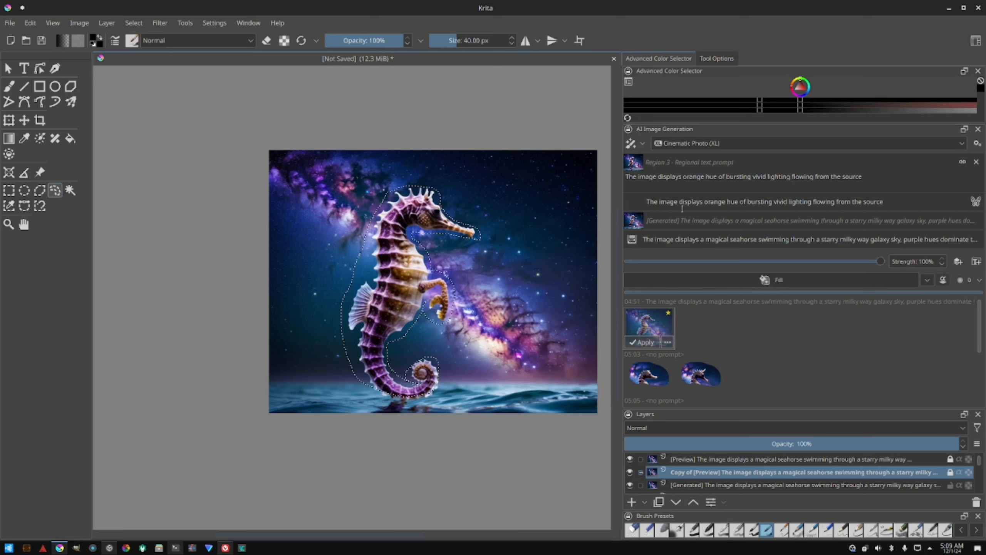
left_click(976, 261)
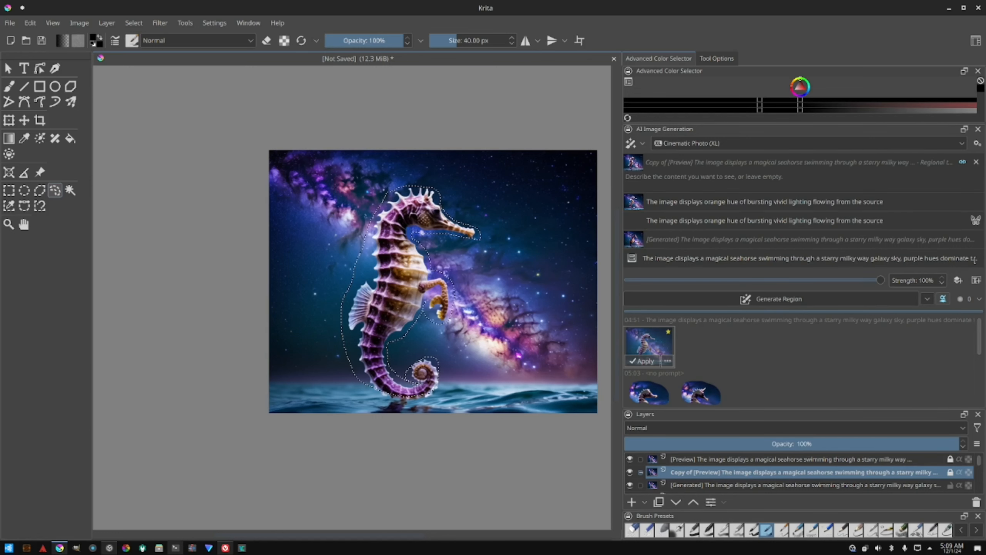
Step: Copy Region 3's prompt, "The image displays orange hue of bursting vivid lighting flowing from the source", into the new region
left_click(771, 176)
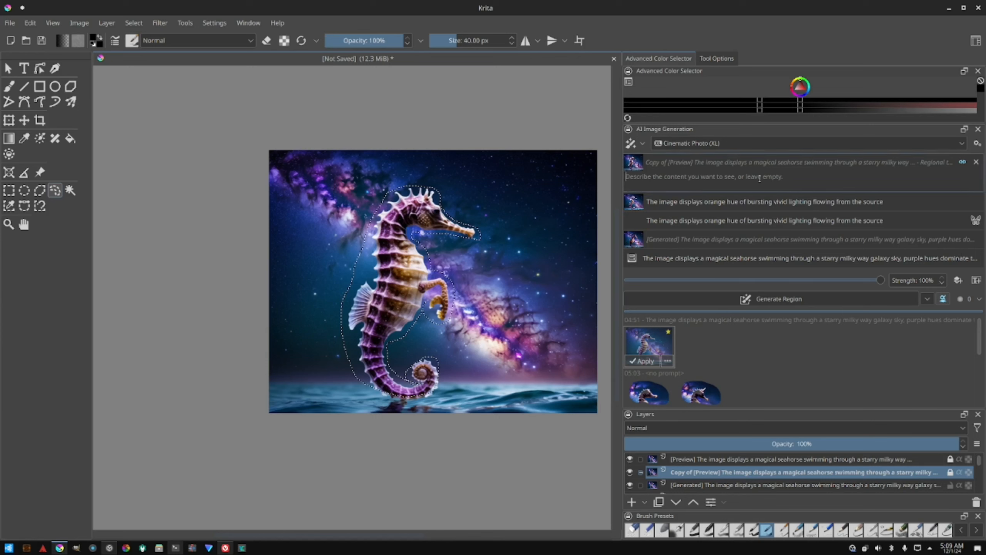
triple_click(770, 199)
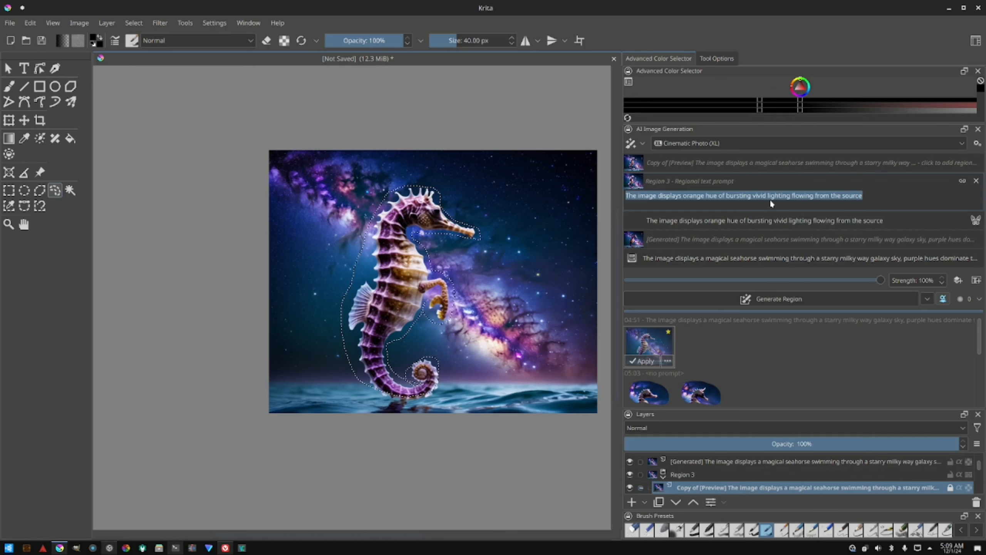
left_click(745, 165)
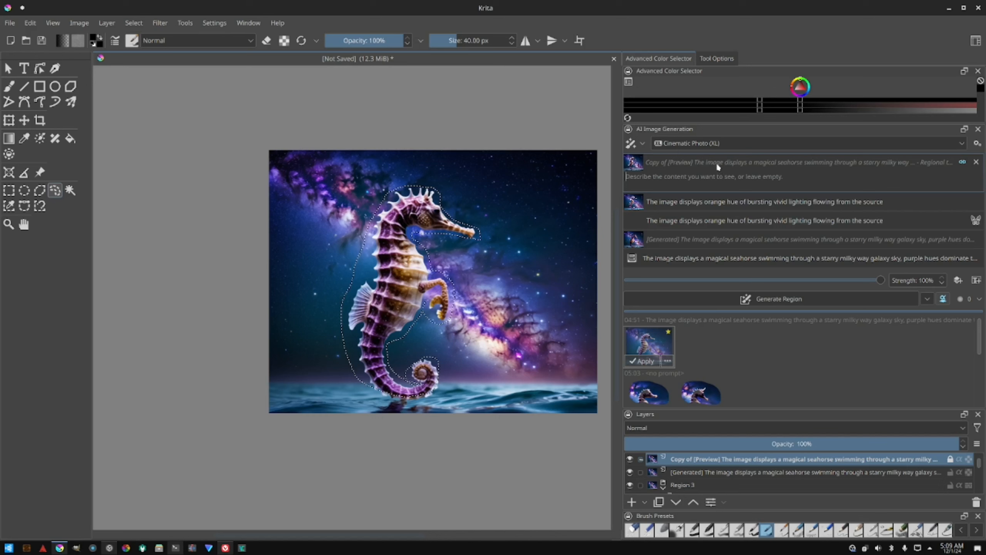
left_click(736, 205)
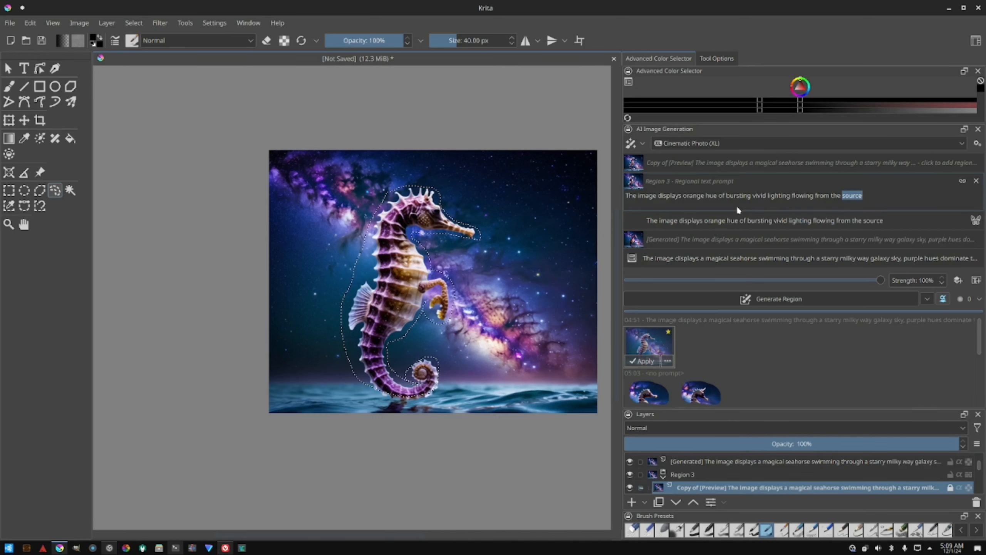
triple_click(740, 197)
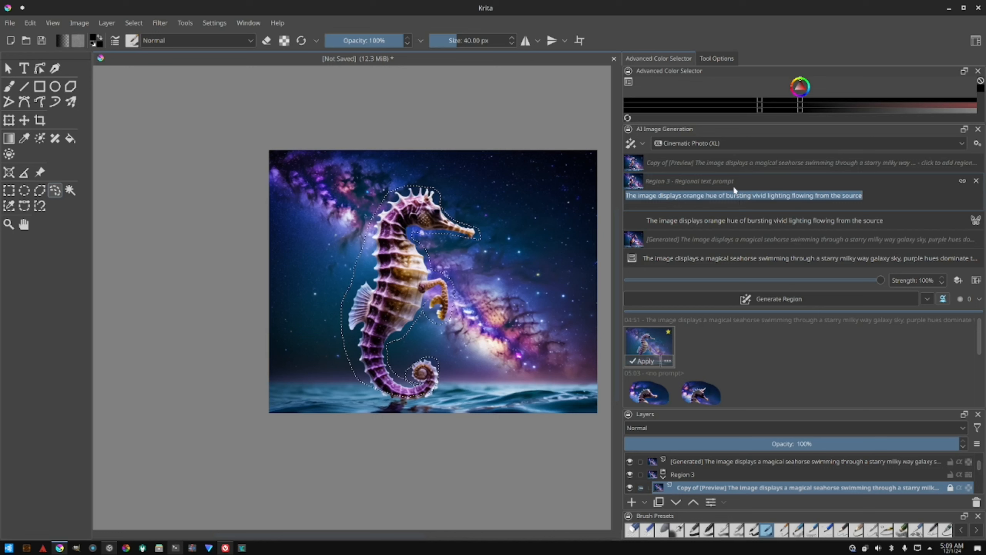
left_click(728, 164)
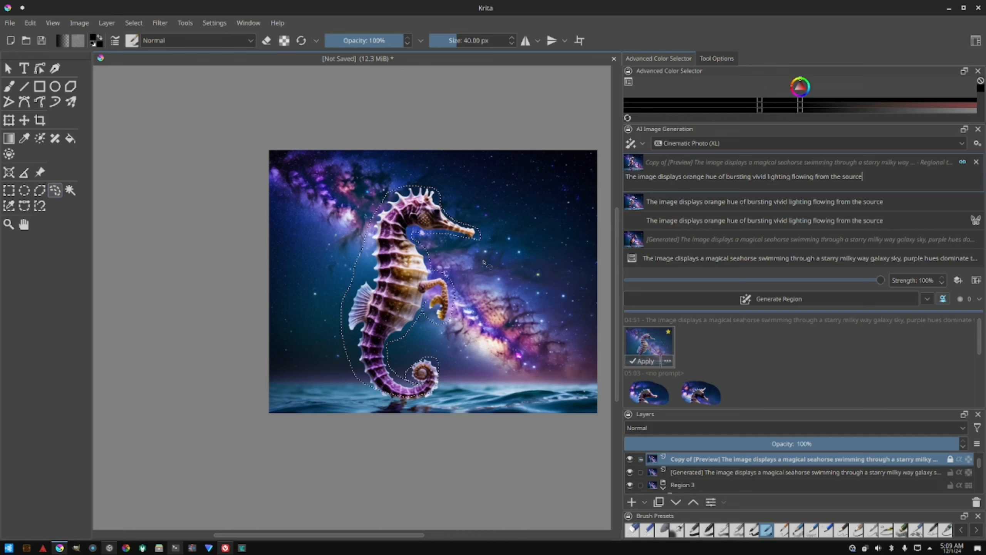
Step: Generate the new region at 100% strength and apply the orange seahorse result as a layer
scroll(493, 274, "up", 1)
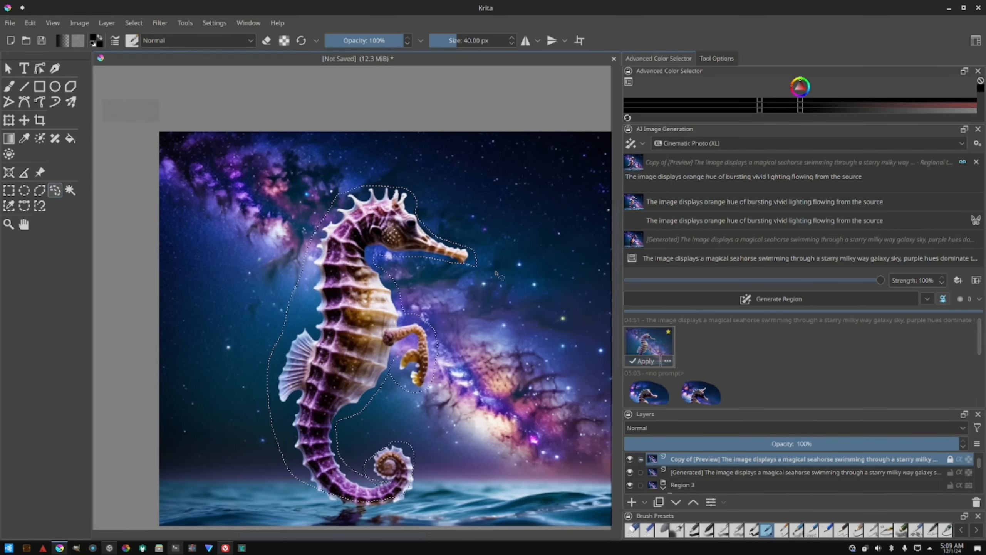
left_click(733, 298)
scroll(655, 371, "down", 5)
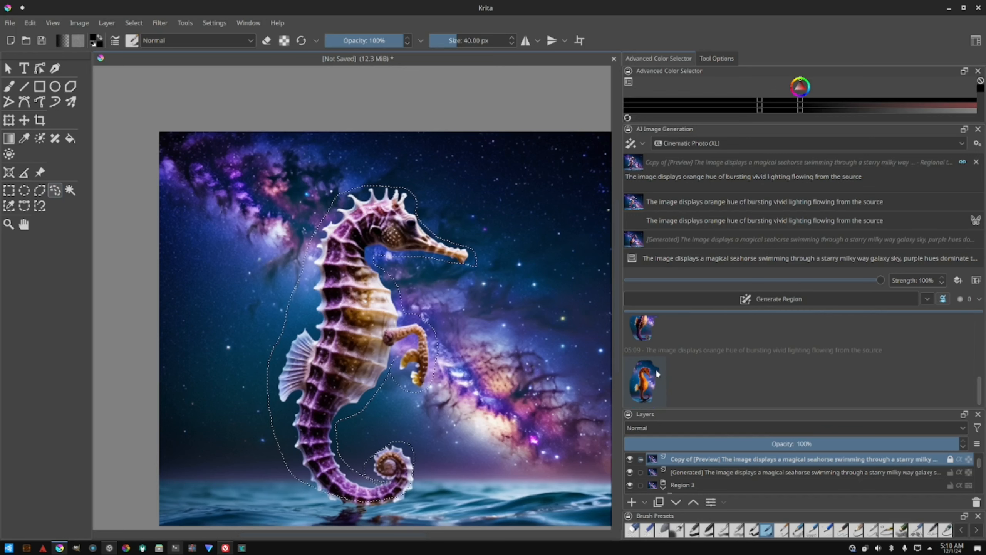
scroll(687, 360, "up", 5)
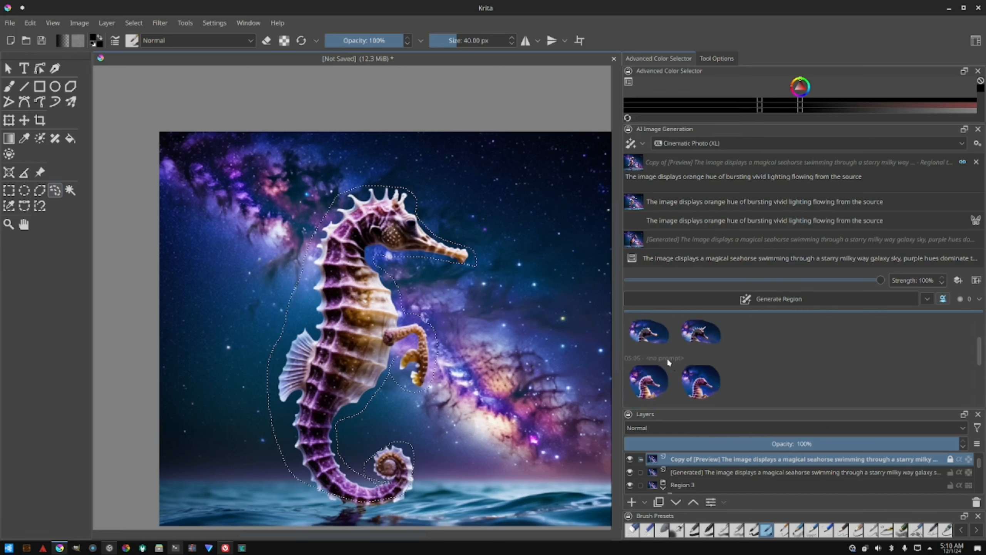
scroll(666, 359, "down", 5)
left_click(656, 377)
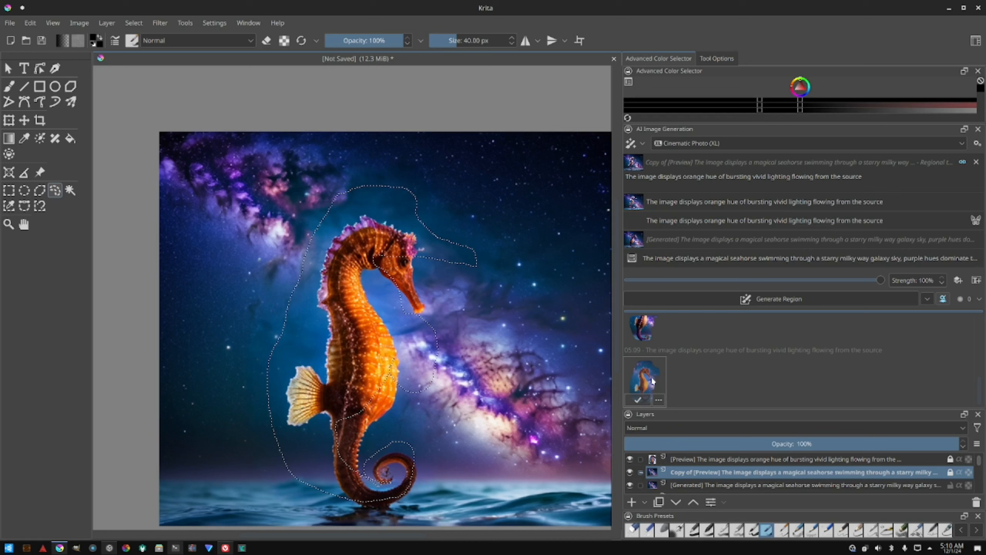
scroll(659, 365, "up", 3)
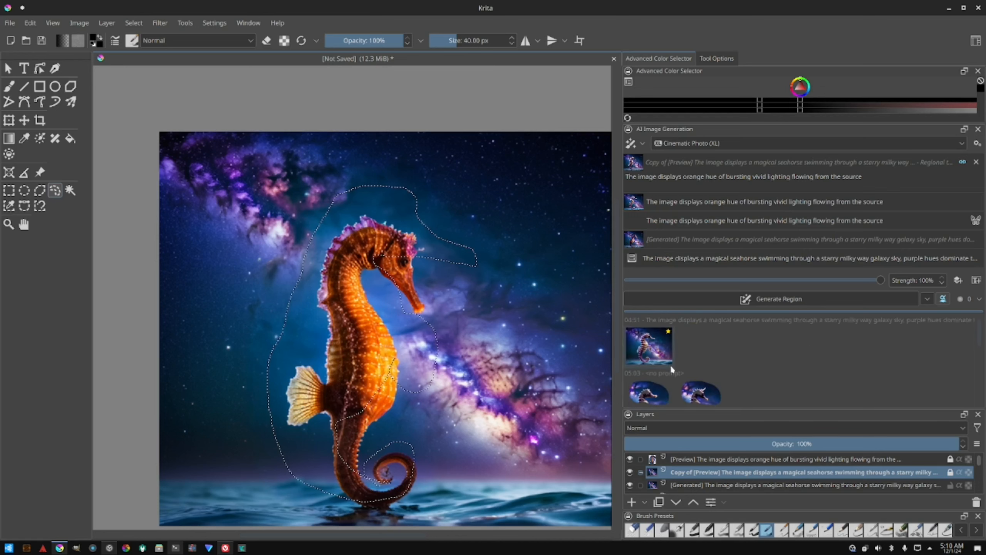
scroll(655, 342, "down", 3)
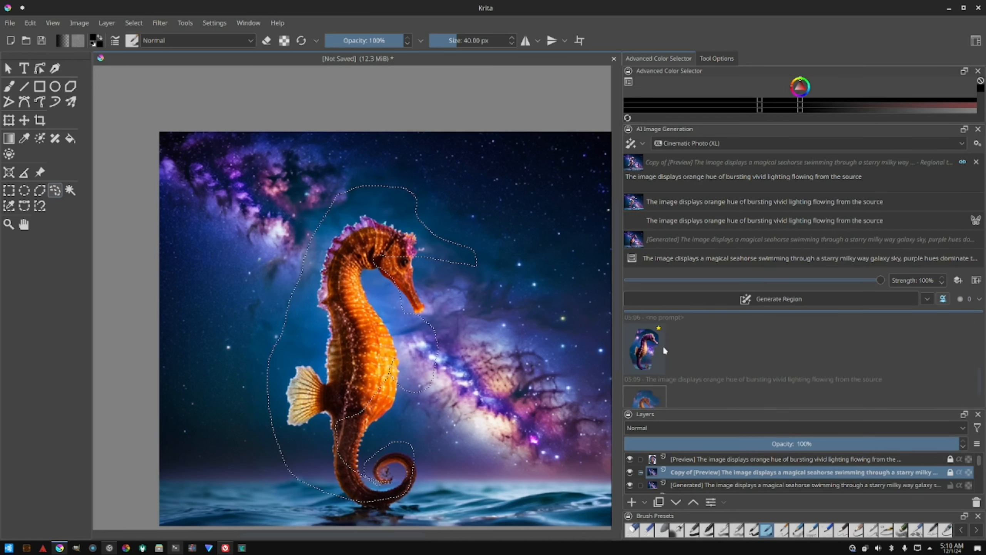
left_click(638, 400)
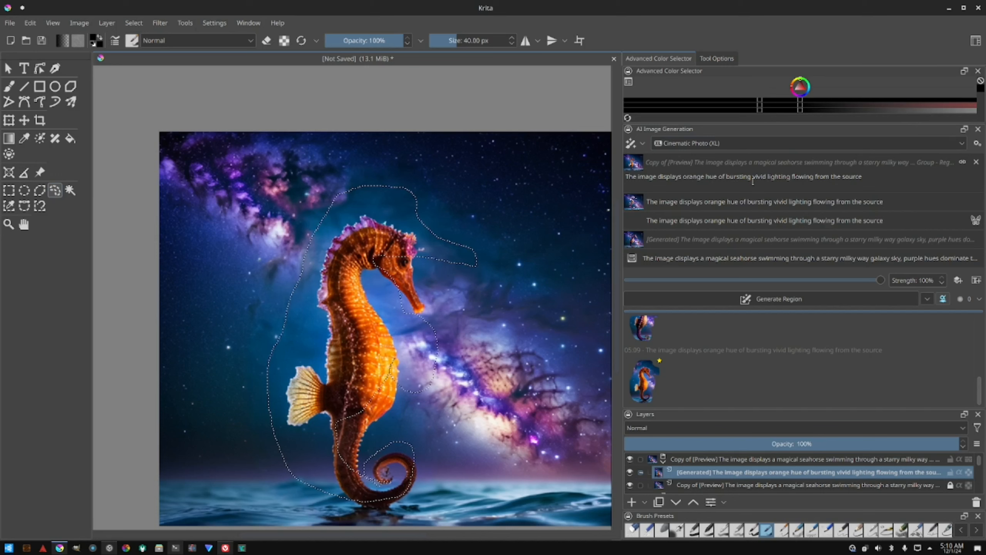
Step: Replace "orange" with "green" in the active region's prompt and generate the region
double_click(694, 176)
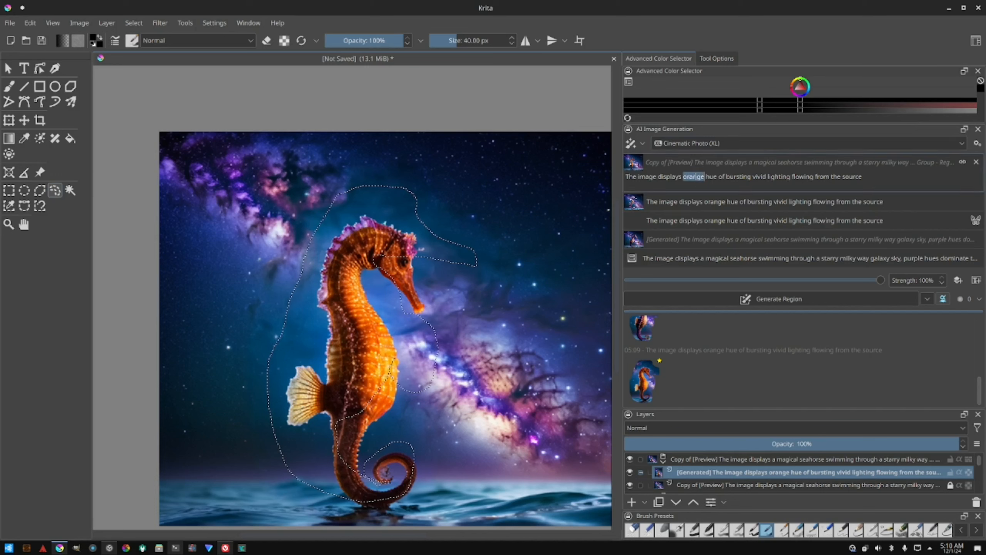
type("green")
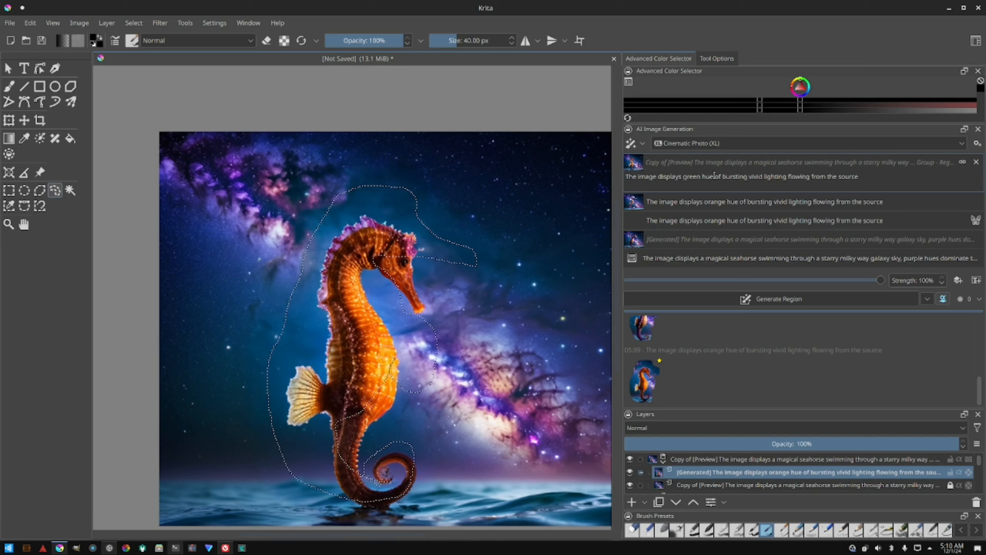
left_click(744, 305)
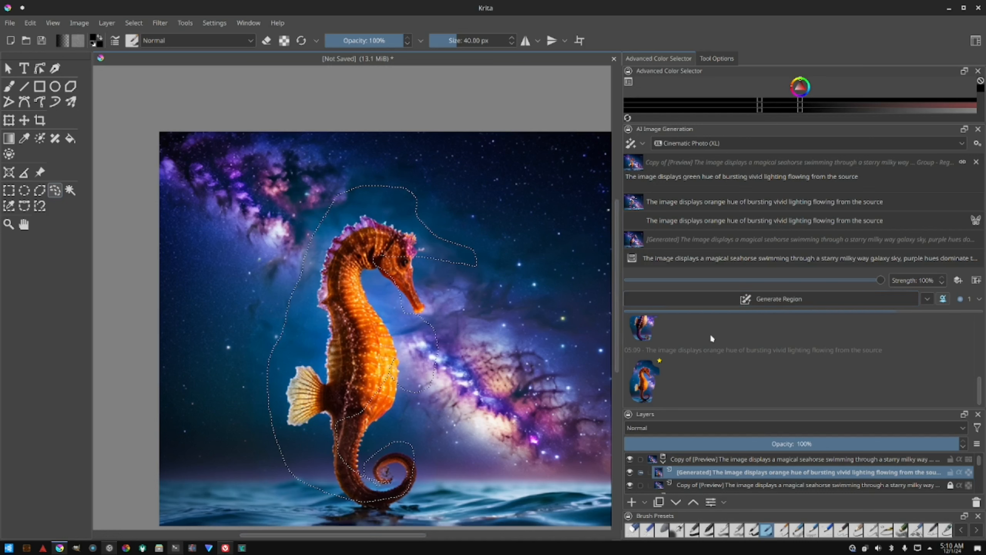
Step: Examine the previewed green seahorse on the canvas up close and as a whole
left_click(132, 22)
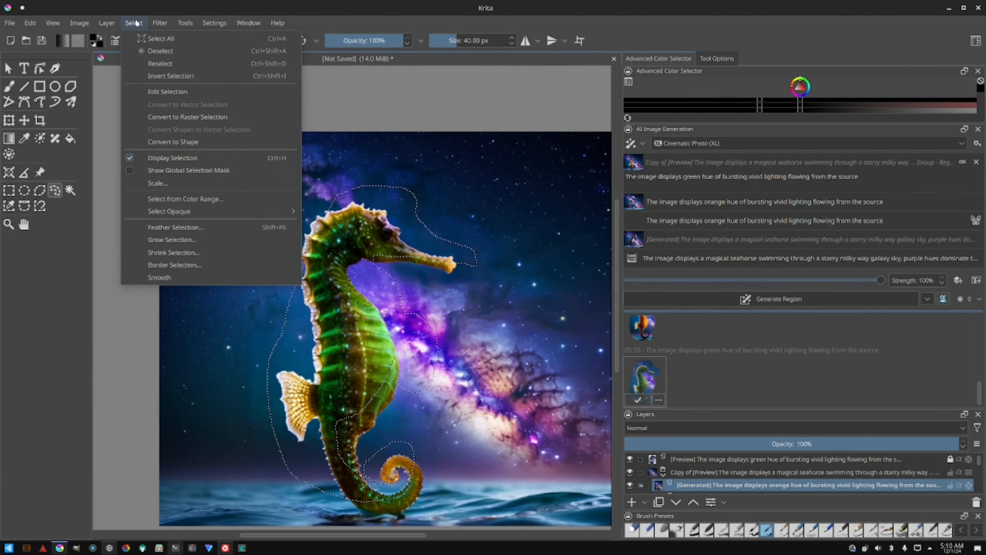
left_click(136, 24)
scroll(283, 277, "down", 2)
scroll(297, 275, "up", 4)
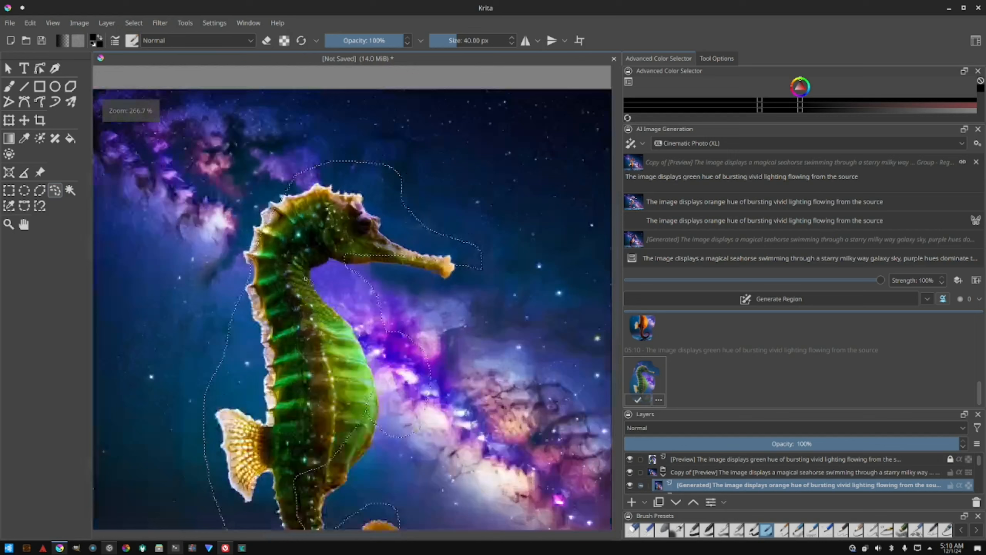
scroll(297, 275, "down", 4)
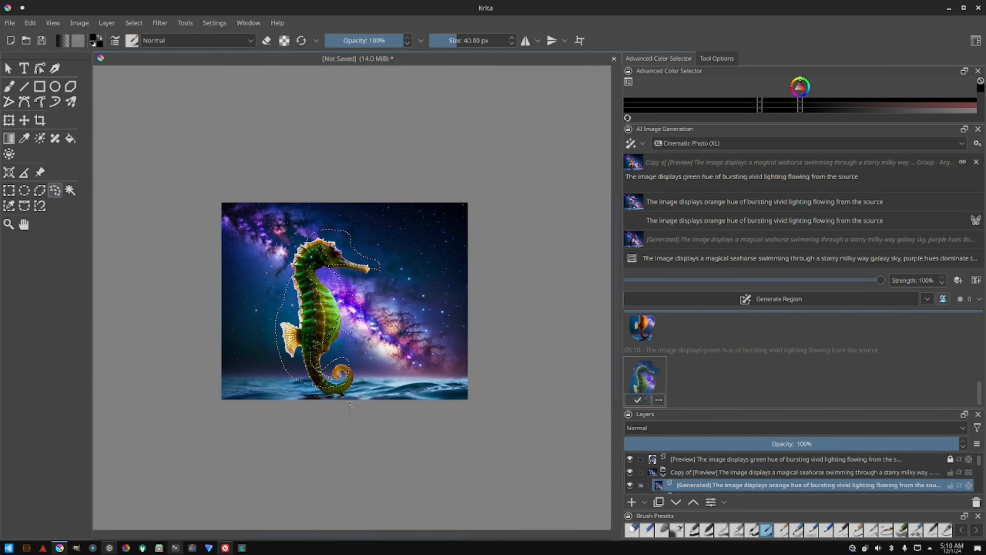
scroll(336, 373, "up", 2)
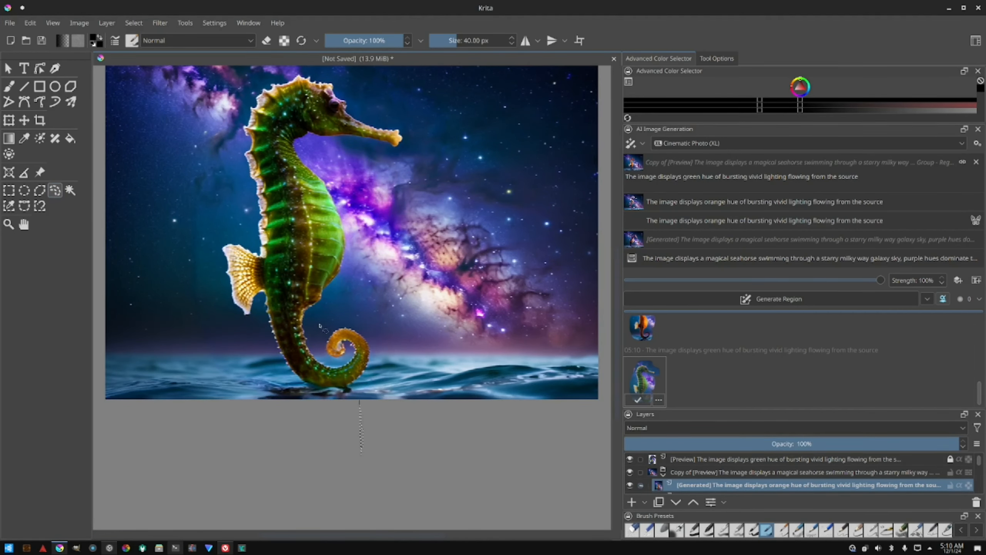
scroll(320, 326, "down", 2)
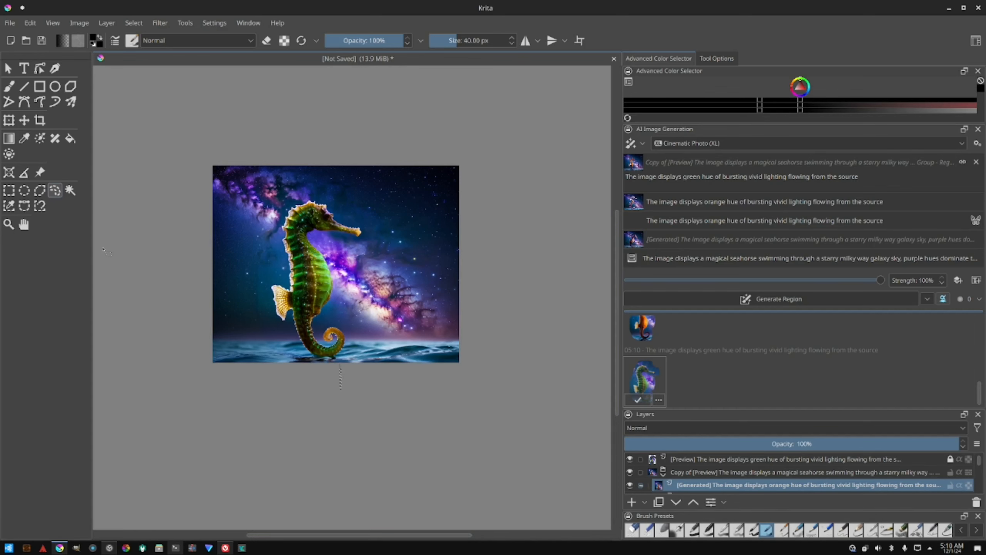
scroll(250, 155, "up", 2)
scroll(250, 155, "down", 1)
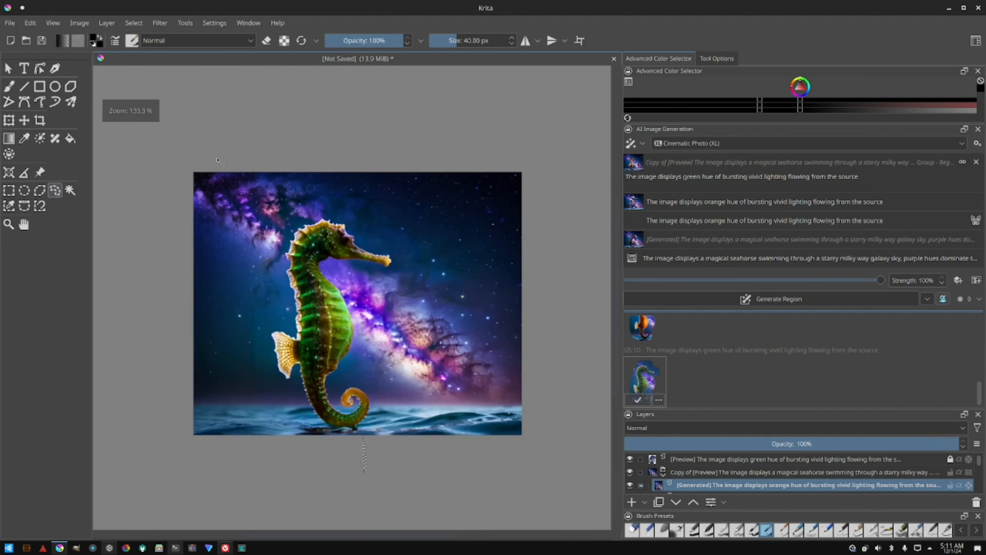
scroll(328, 298, "up", 2)
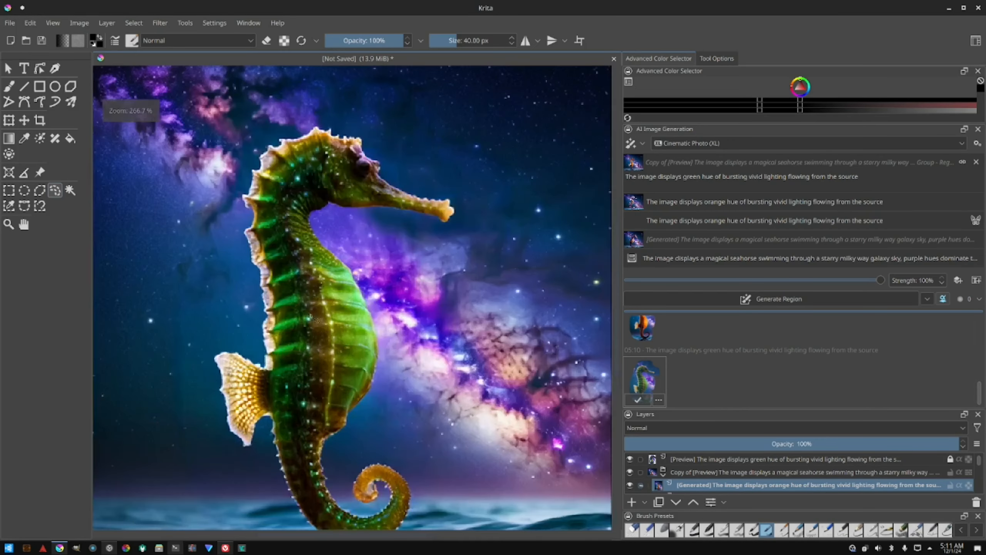
scroll(328, 299, "down", 2)
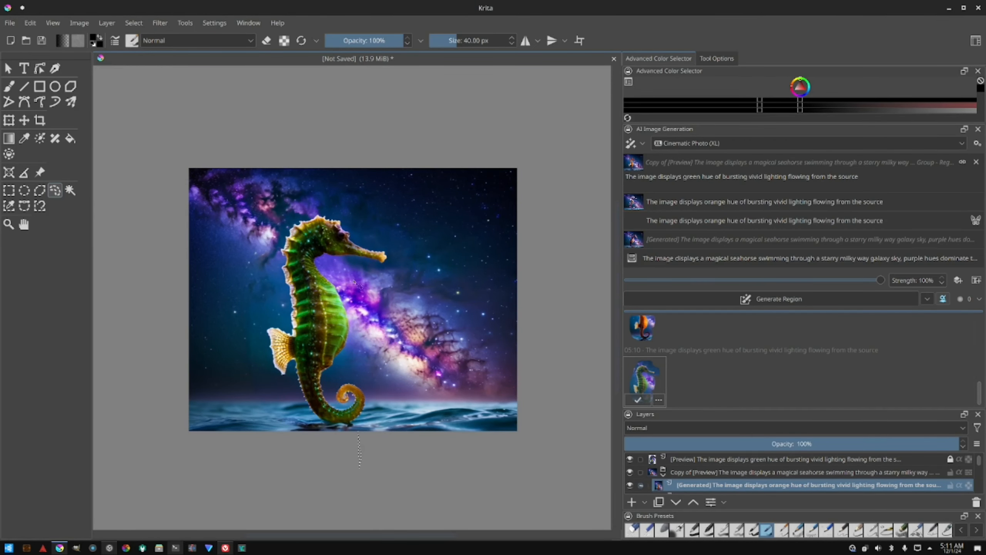
Step: Apply the green seahorse result as a layer and go back to the earliest generation in the history
left_click(637, 399)
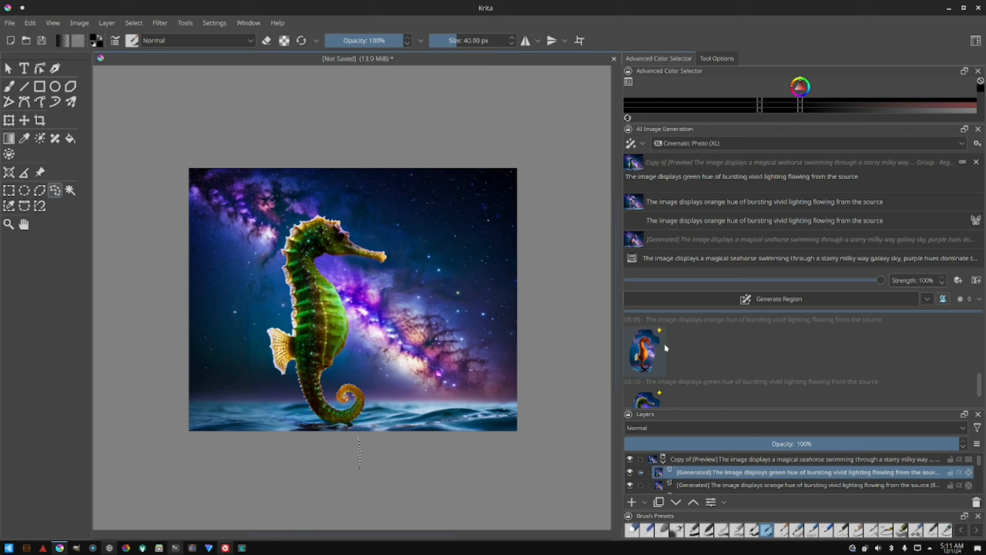
scroll(662, 348, "up", 5)
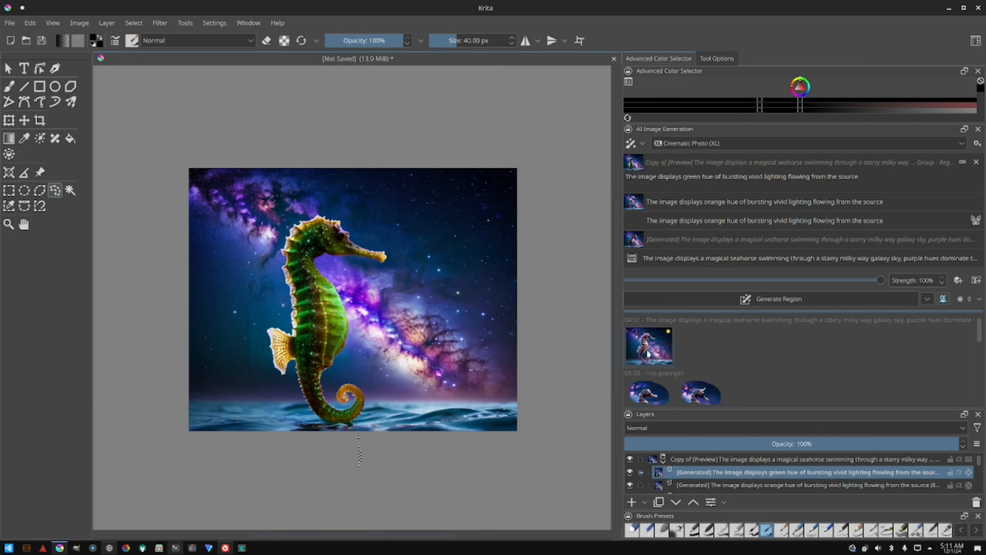
Step: Preview the green seahorse result from the generation history and look through its copy, save and discard options
scroll(648, 354, "down", 5)
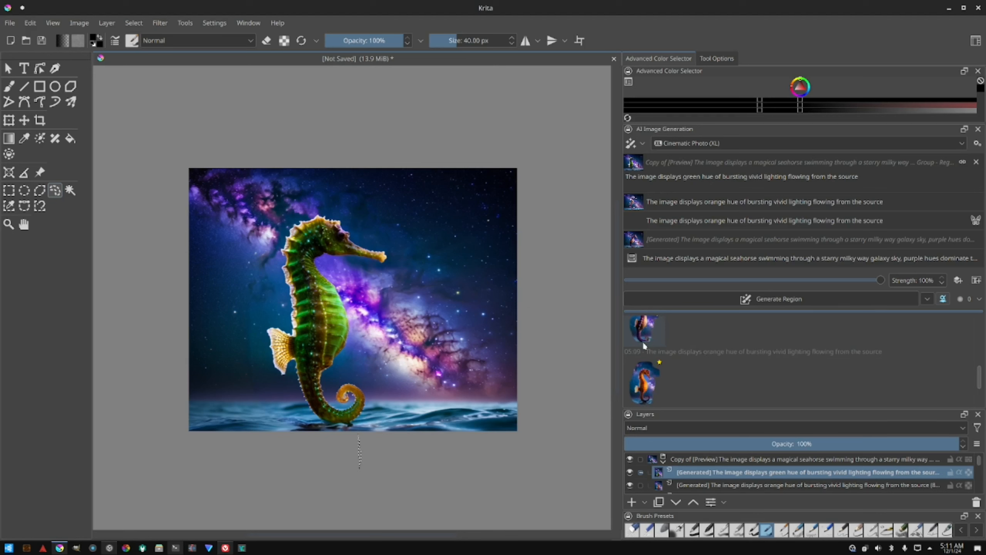
scroll(647, 354, "up", 2)
left_click(647, 353)
scroll(647, 353, "down", 2)
left_click(646, 370)
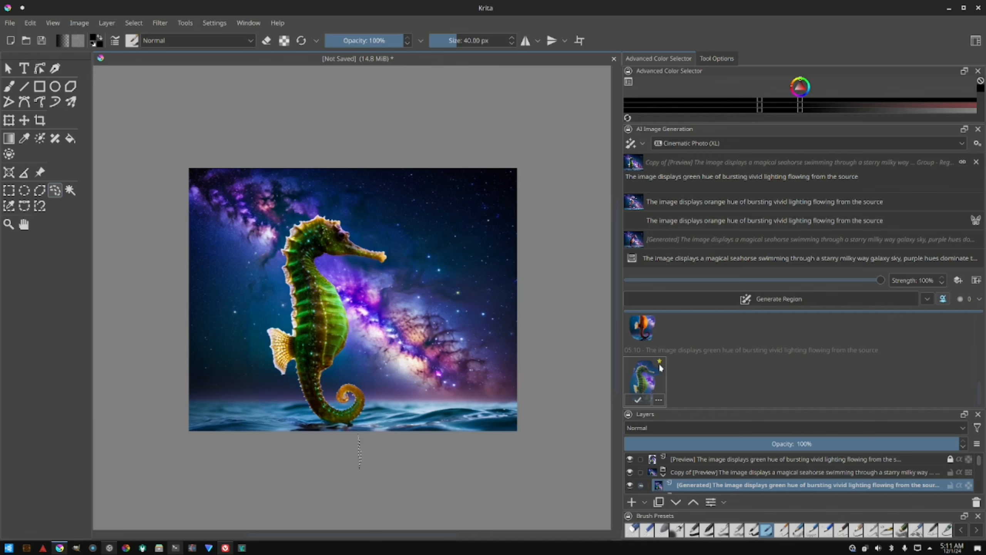
left_click(658, 400)
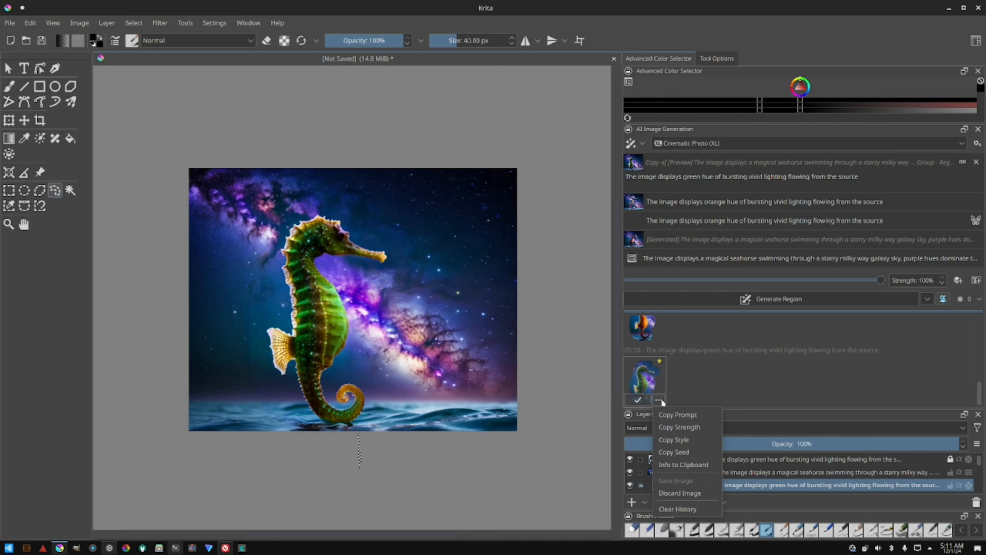
left_click(689, 370)
Step: Compare the orange and green seahorse results by previewing each from the generation history on the canvas
scroll(672, 357, "up", 5)
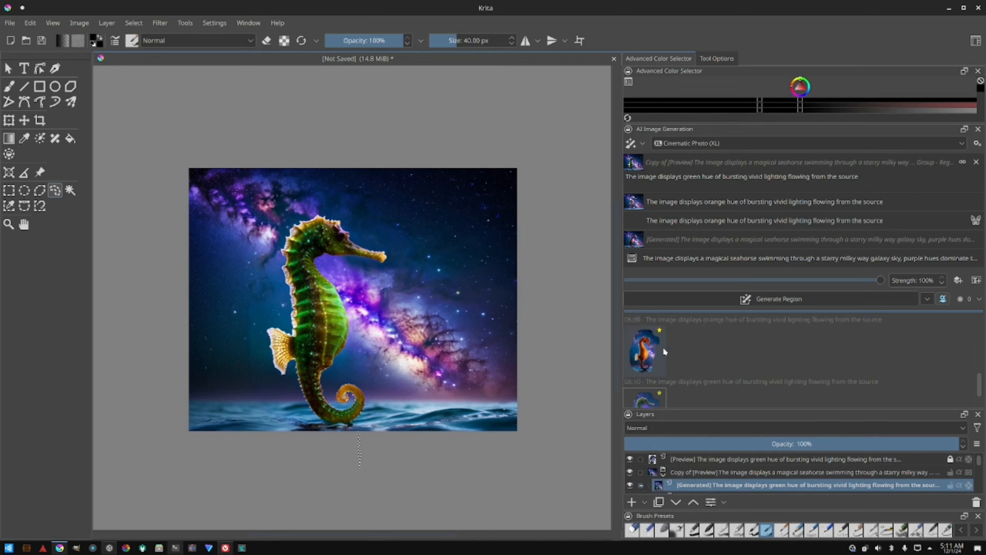
scroll(667, 356, "down", 5)
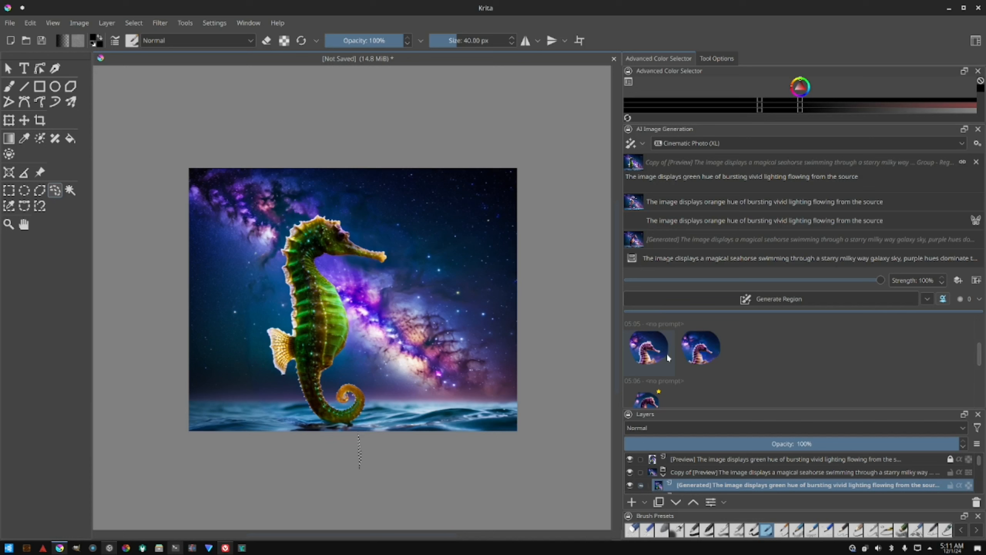
left_click(643, 338)
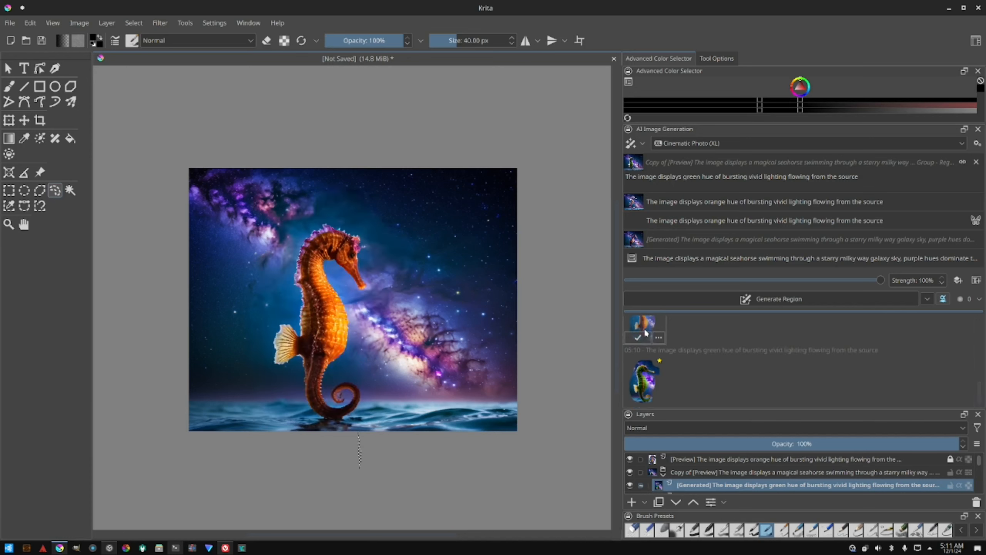
scroll(652, 383, "down", 1)
left_click(639, 383)
scroll(638, 365, "up", 1)
scroll(640, 365, "down", 1)
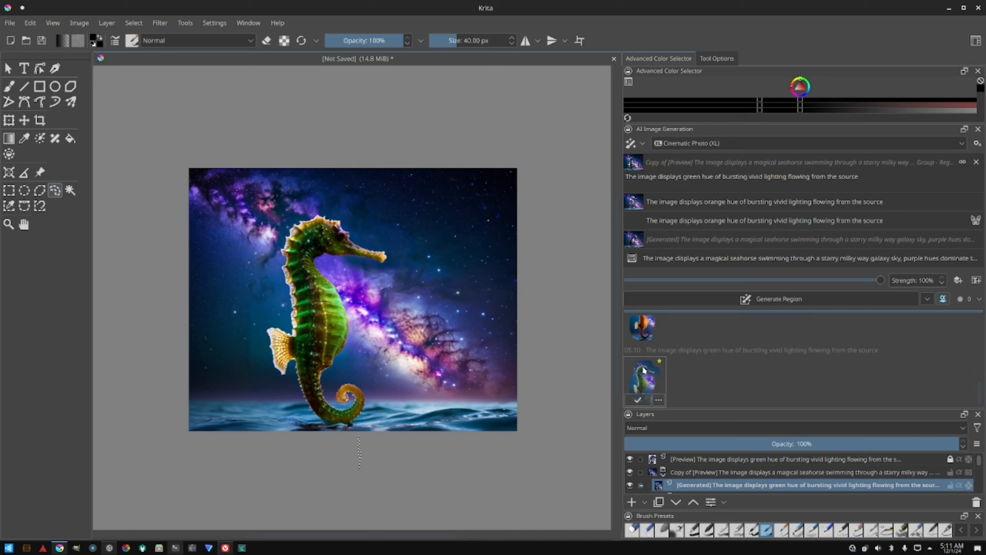
Step: Preview the orange seahorse result again and apply it as a layer
left_click(655, 331)
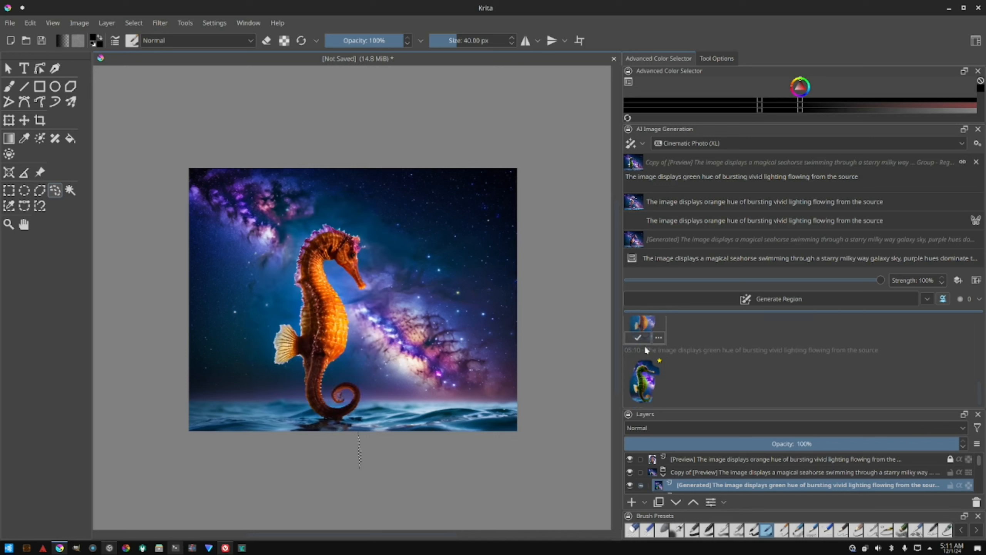
scroll(644, 345, "up", 1)
left_click(638, 359)
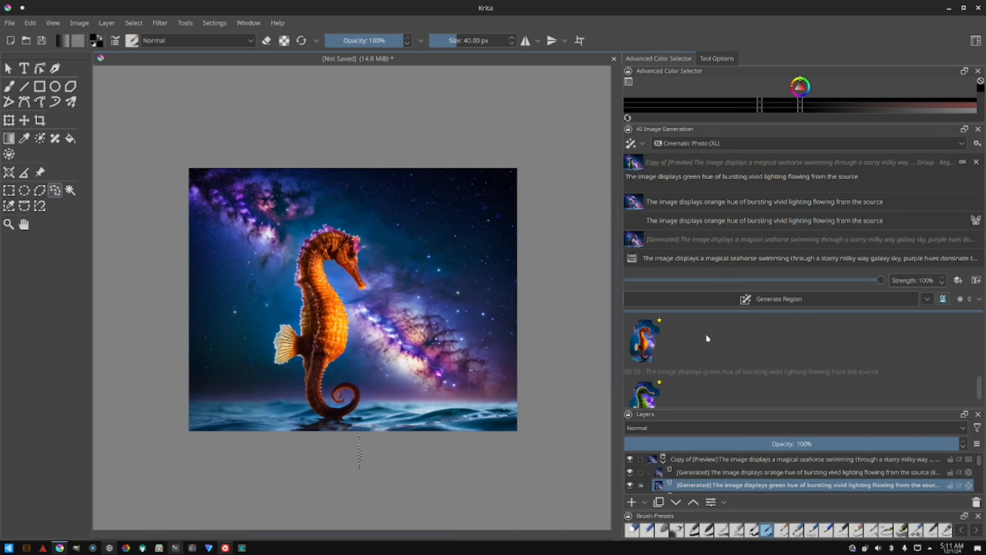
Step: Examine the applied orange seahorse up close and across the full width of the image
scroll(441, 336, "down", 3)
scroll(475, 306, "up", 4)
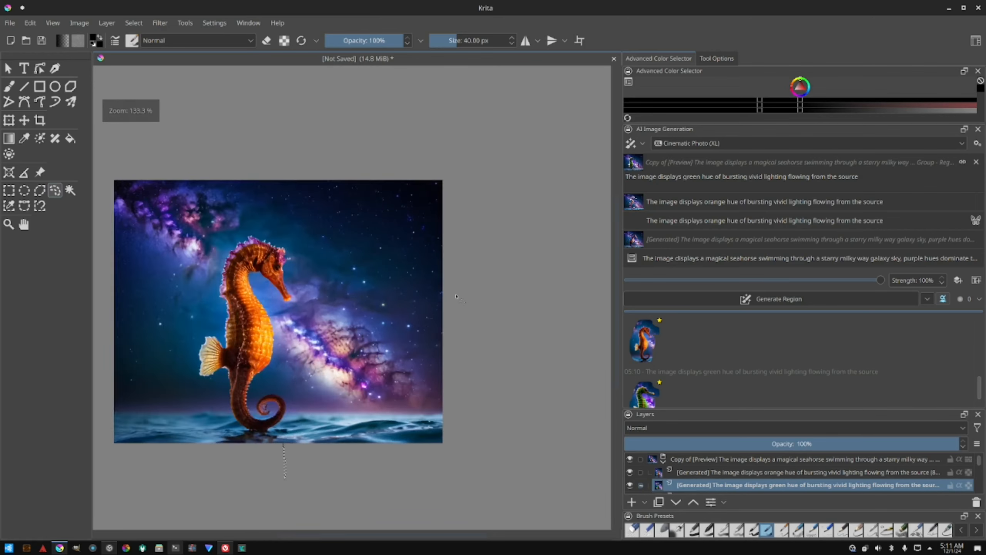
left_click_drag(475, 306, 566, 282)
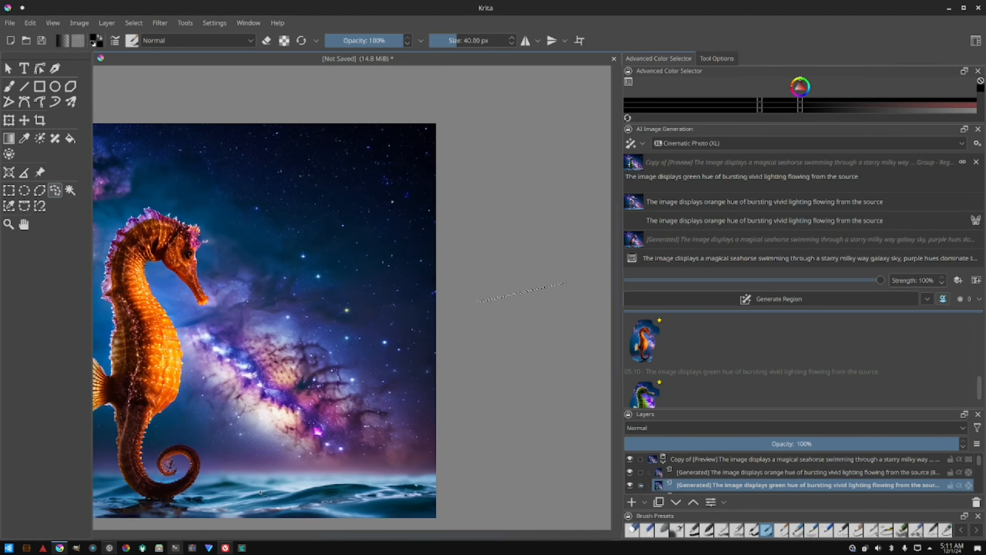
left_click(10, 23)
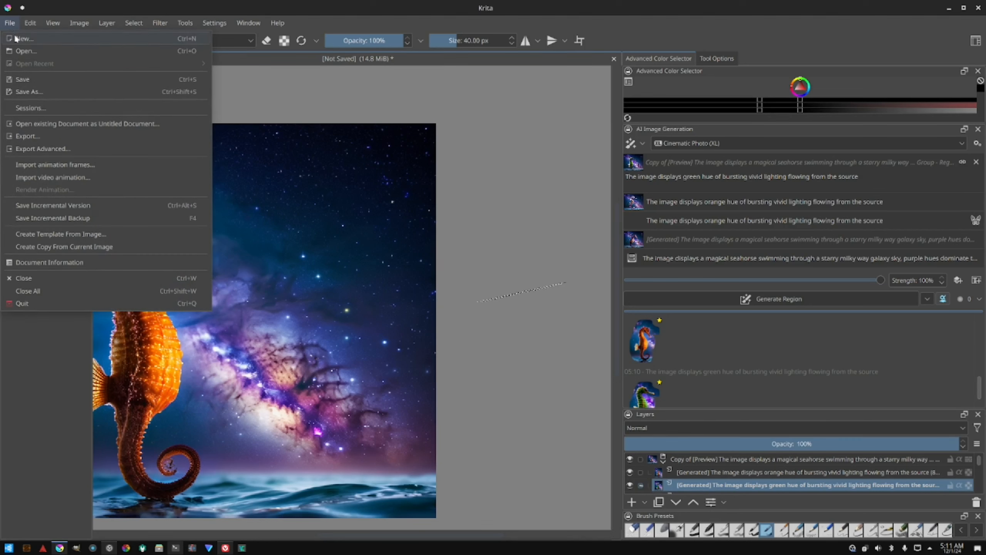
left_click(21, 37)
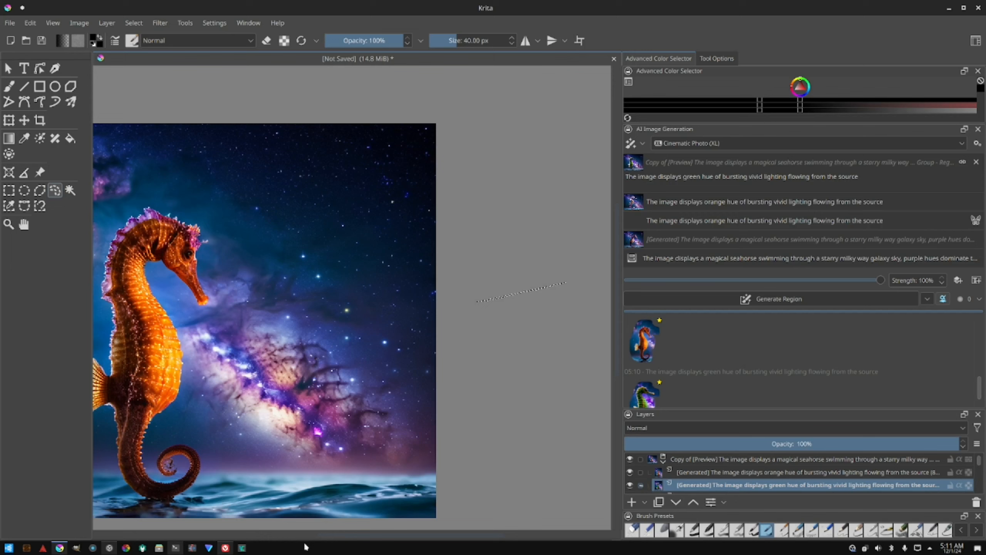
left_click_drag(346, 536, 290, 534)
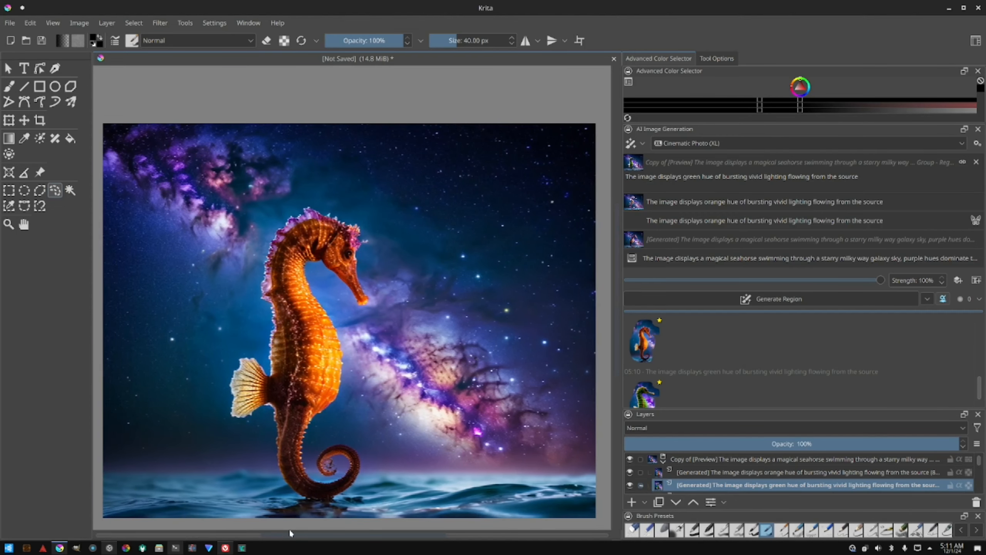